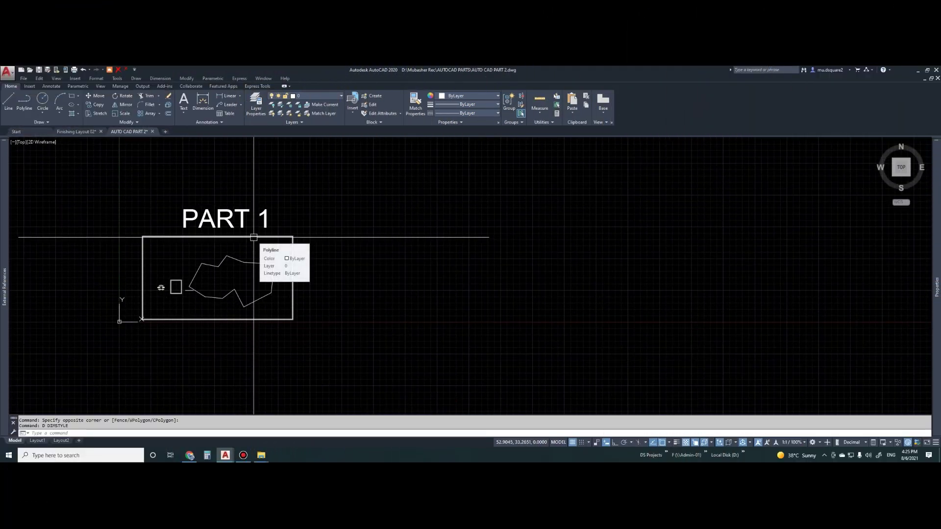
Copy the small double-line rectangle inside the PART 1 frame horizontally into the empty area to the right, with Ortho on
{"action": "double_click", "coordinate": [382, 286]}
{"action": "middle_click_drag", "start_coordinate": [239, 276], "coordinate": [267, 291]}
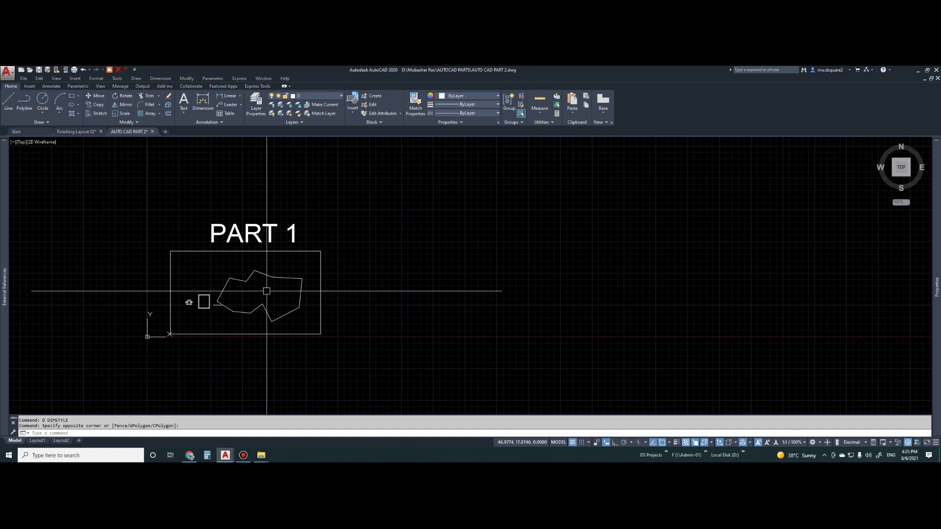
{"action": "scroll", "coordinate": [190, 303], "scroll_direction": "up", "scroll_amount": 6}
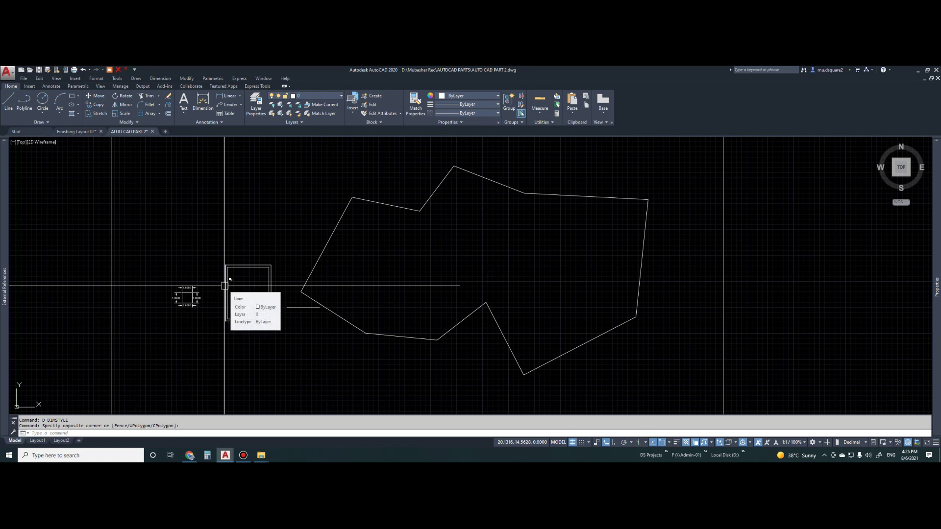
{"action": "type", "text": "co"}
{"action": "key", "text": "Return"}
{"action": "left_click", "coordinate": [210, 248]}
{"action": "left_click", "coordinate": [297, 362]}
{"action": "key", "text": "Return"}
{"action": "left_click", "coordinate": [257, 298]}
{"action": "scroll", "coordinate": [165, 299], "scroll_direction": "down", "scroll_amount": 10}
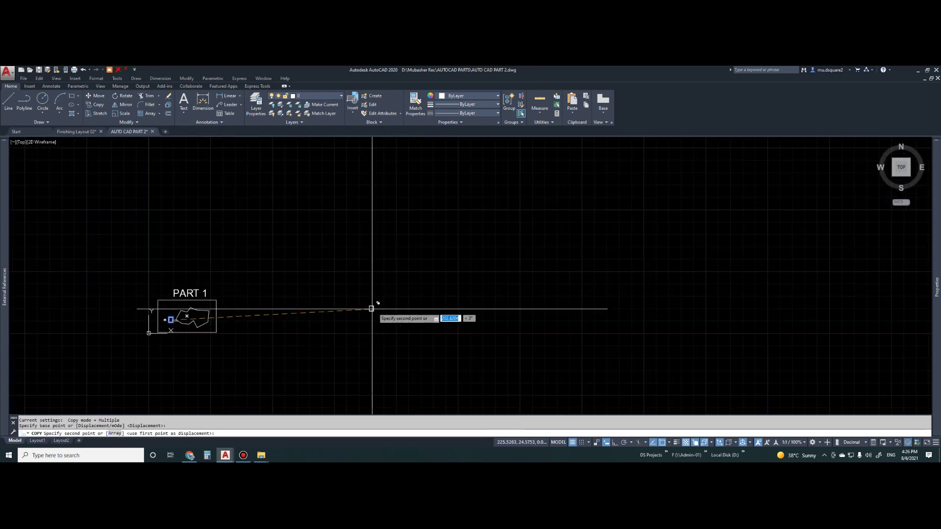
{"action": "scroll", "coordinate": [249, 314], "scroll_direction": "up", "scroll_amount": 4}
{"action": "key", "text": "F8"}
{"action": "left_click", "coordinate": [255, 318]}
{"action": "key", "text": "Escape"}
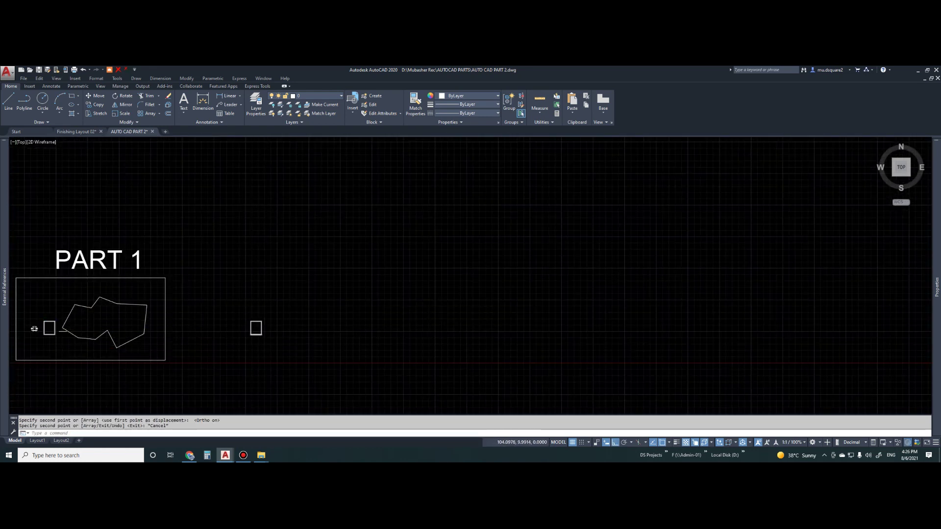
Draw a short vertical line across the copied room's bottom wall, from the inner lower-right corner to the outer wall line
{"action": "scroll", "coordinate": [255, 330], "scroll_direction": "up", "scroll_amount": 9}
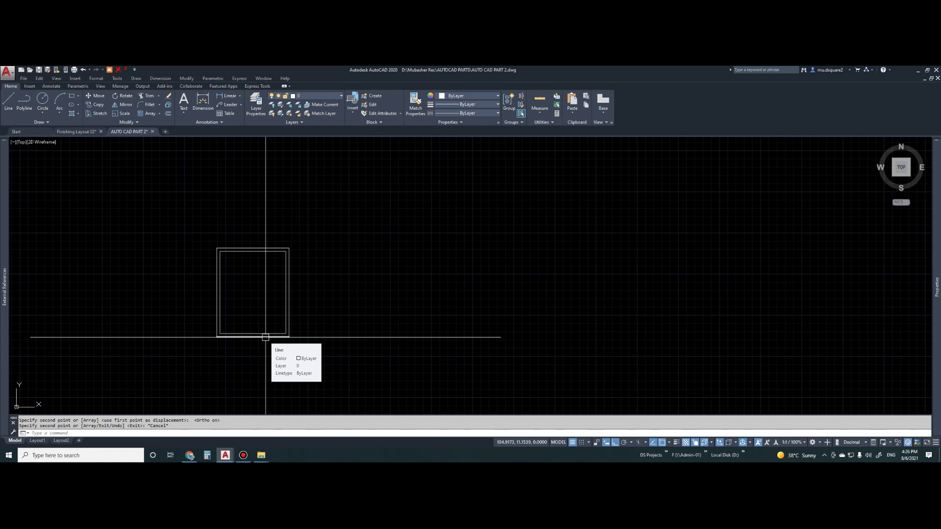
{"action": "left_click", "coordinate": [265, 312]}
{"action": "key", "text": "Escape"}
{"action": "middle_click_drag", "start_coordinate": [270, 347], "coordinate": [297, 341]}
{"action": "key", "text": "Escape"}
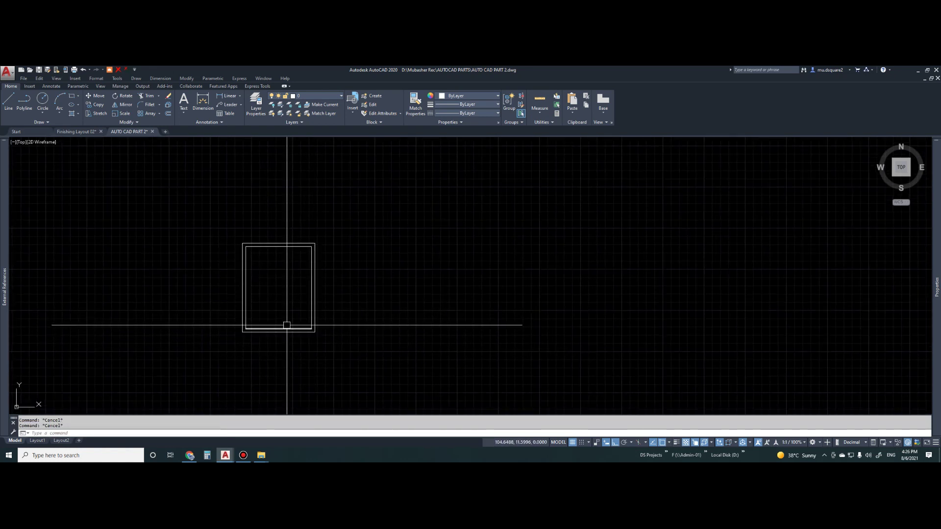
{"action": "scroll", "coordinate": [281, 333], "scroll_direction": "up", "scroll_amount": 2}
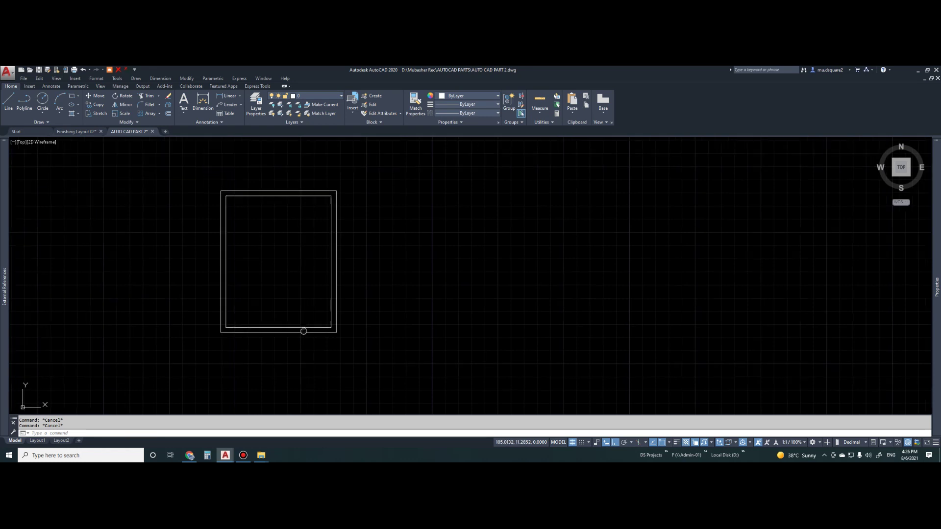
{"action": "middle_click_drag", "start_coordinate": [291, 334], "coordinate": [319, 334]}
{"action": "scroll", "coordinate": [335, 342], "scroll_direction": "up", "scroll_amount": 2}
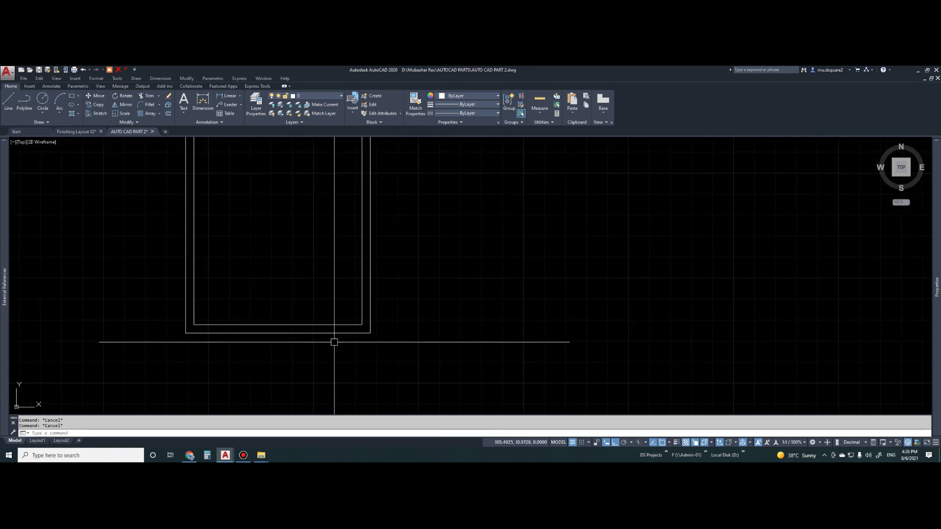
{"action": "middle_click_drag", "start_coordinate": [371, 341], "coordinate": [391, 355]}
{"action": "scroll", "coordinate": [390, 355], "scroll_direction": "up", "scroll_amount": 3}
{"action": "key", "text": "l"}
{"action": "key", "text": "Return"}
{"action": "left_click", "coordinate": [371, 316]}
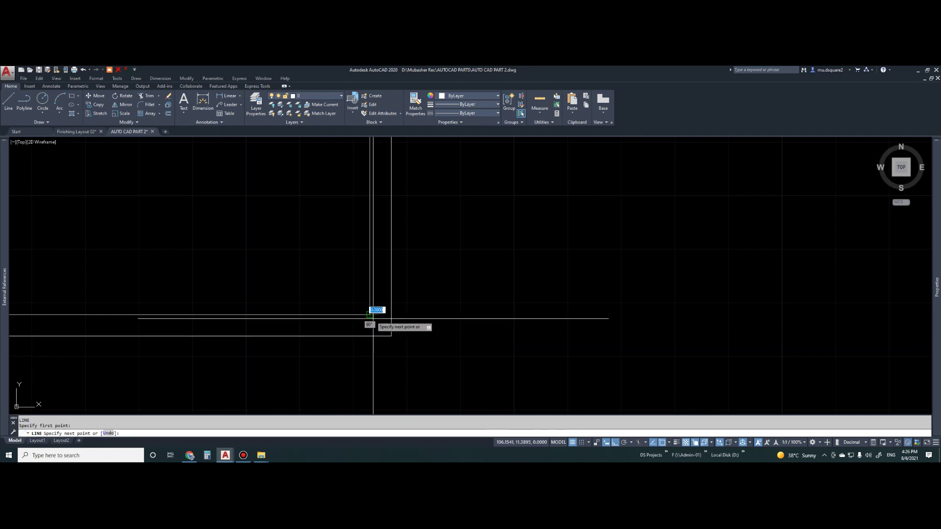
{"action": "left_click", "coordinate": [373, 337]}
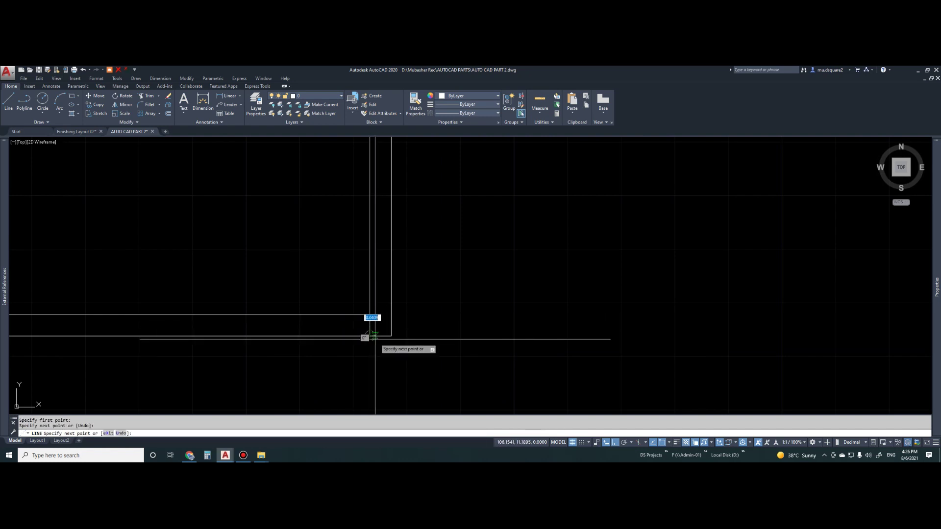
{"action": "key", "text": "Escape"}
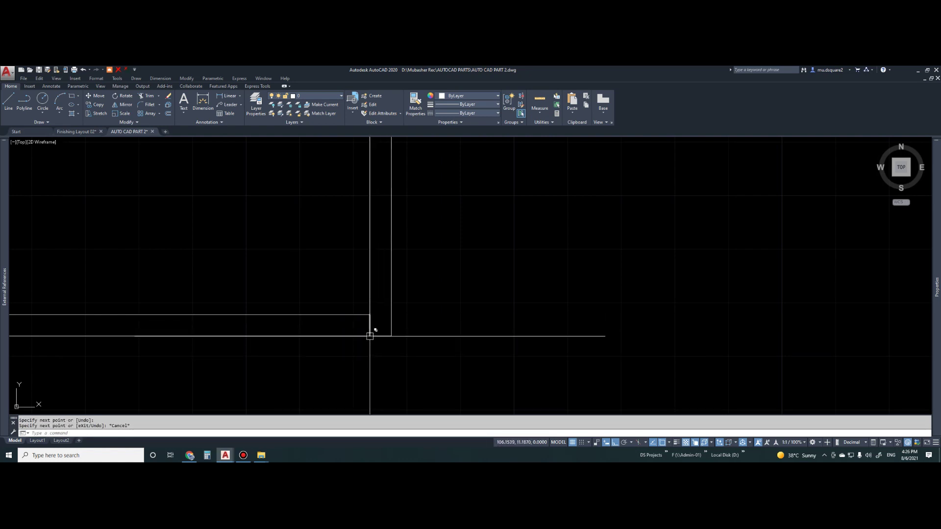
{"action": "left_click", "coordinate": [342, 298]}
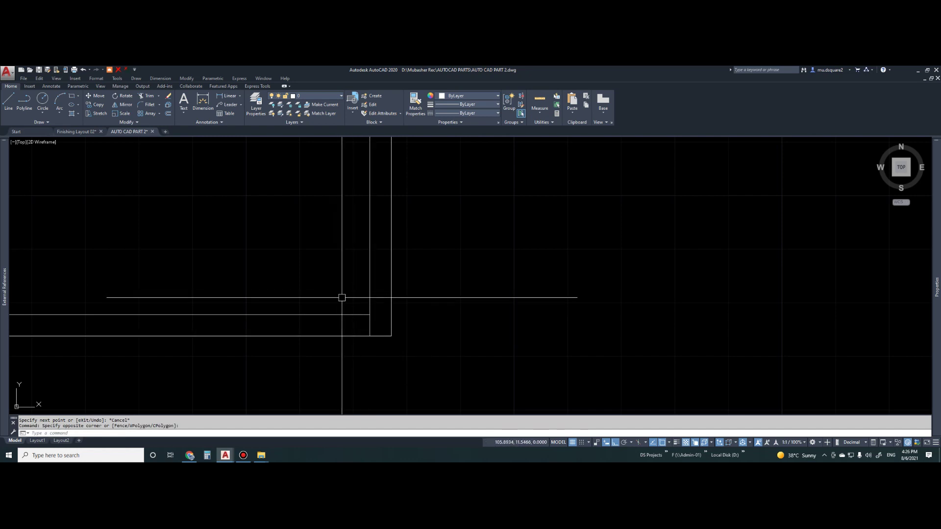
{"action": "left_click", "coordinate": [380, 342]}
{"action": "key", "text": "Escape"}
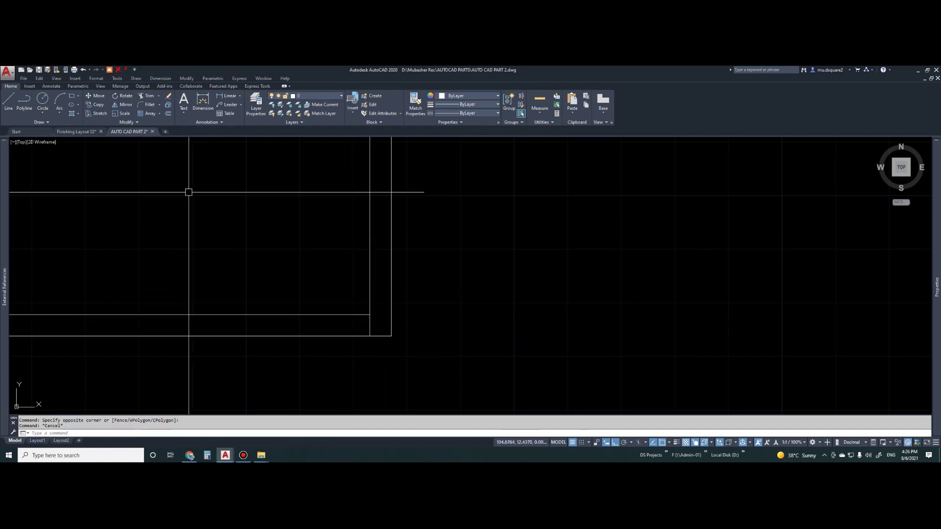
{"action": "left_click", "coordinate": [29, 86]}
{"action": "left_click", "coordinate": [11, 86]}
{"action": "key", "text": "Escape"}
{"action": "scroll", "coordinate": [374, 323], "scroll_direction": "down", "scroll_amount": 2}
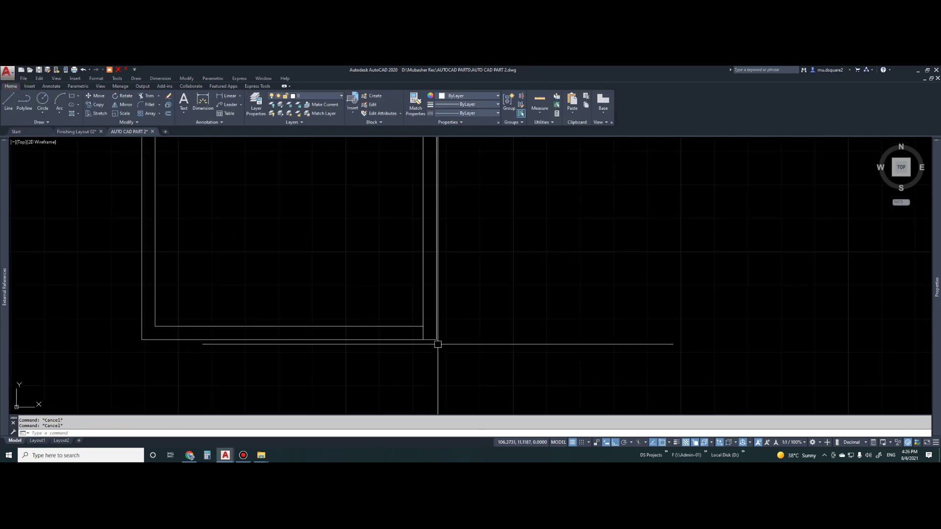
{"action": "scroll", "coordinate": [438, 344], "scroll_direction": "down", "scroll_amount": 4}
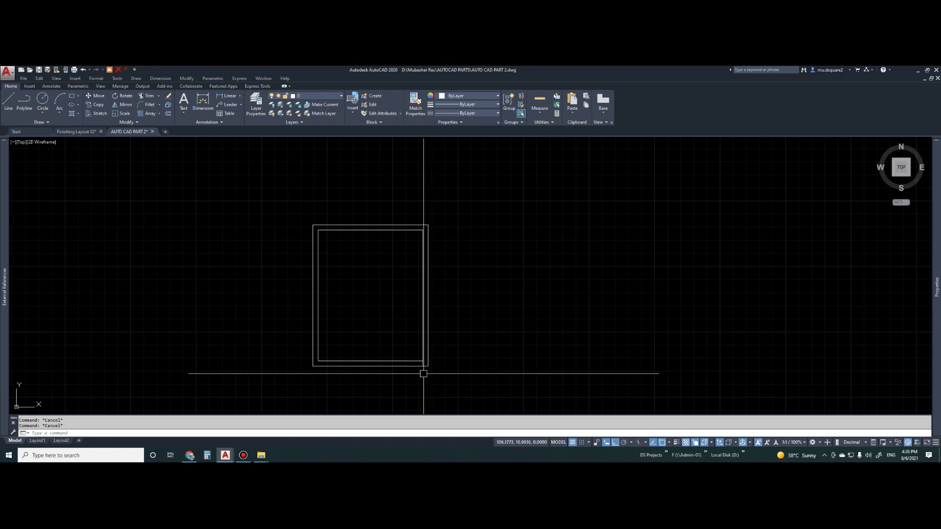
{"action": "scroll", "coordinate": [434, 371], "scroll_direction": "up", "scroll_amount": 4}
{"action": "scroll", "coordinate": [430, 359], "scroll_direction": "down", "scroll_amount": 4}
{"action": "scroll", "coordinate": [441, 347], "scroll_direction": "up", "scroll_amount": 4}
{"action": "middle_click_drag", "start_coordinate": [441, 346], "coordinate": [470, 361]}
{"action": "scroll", "coordinate": [457, 339], "scroll_direction": "down", "scroll_amount": 2}
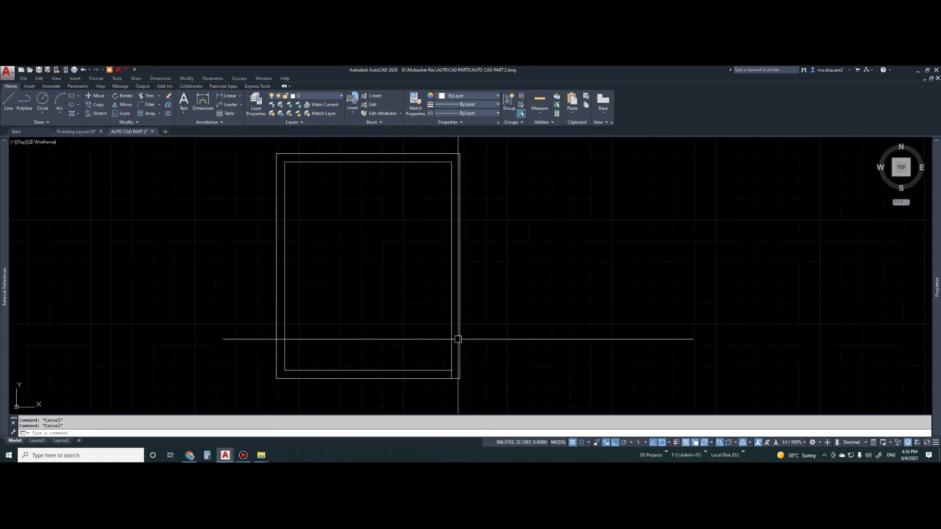
{"action": "scroll", "coordinate": [456, 381], "scroll_direction": "up", "scroll_amount": 2}
{"action": "scroll", "coordinate": [453, 377], "scroll_direction": "up", "scroll_amount": 2}
{"action": "left_click", "coordinate": [446, 372]}
{"action": "key", "text": "Escape"}
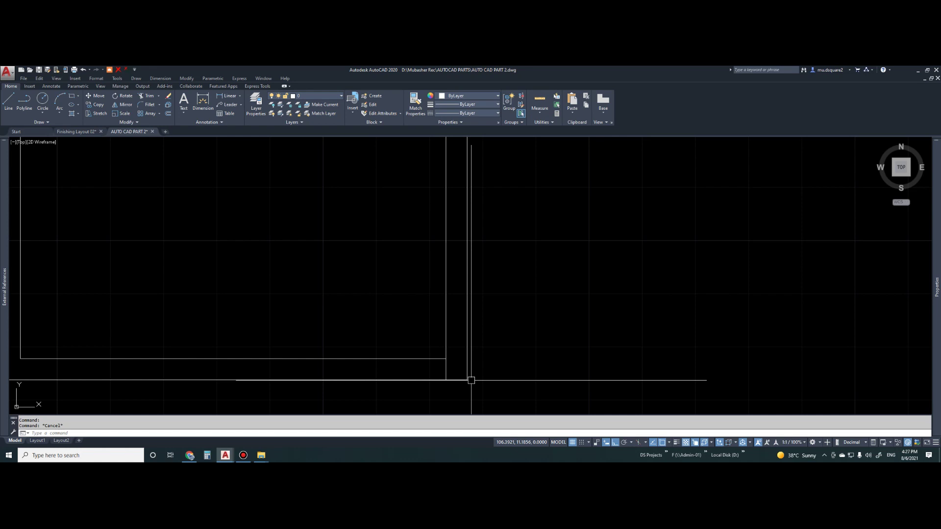
Offset the short vertical line in the bottom wall 0.2 to the left and delete the original line
{"action": "type", "text": "o"}
{"action": "key", "text": "Return"}
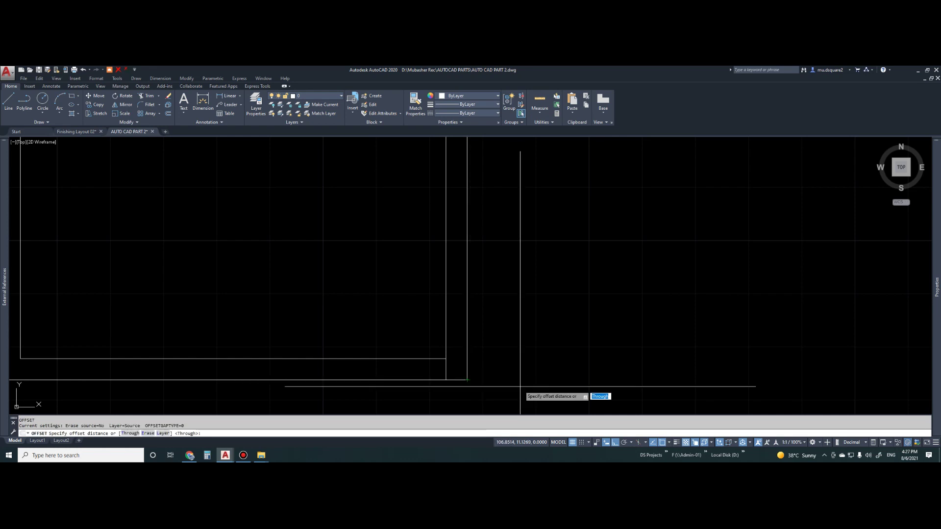
{"action": "type", "text": "1.2"}
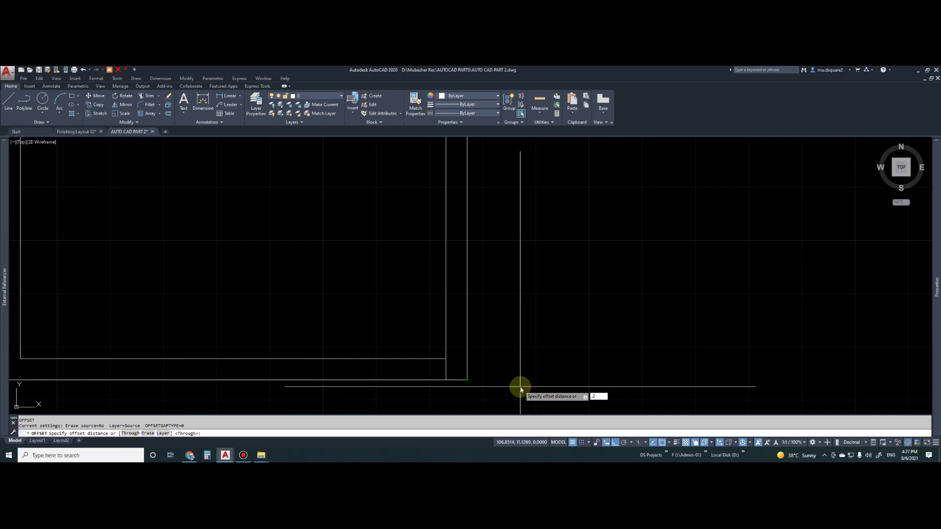
{"action": "key", "text": "Return"}
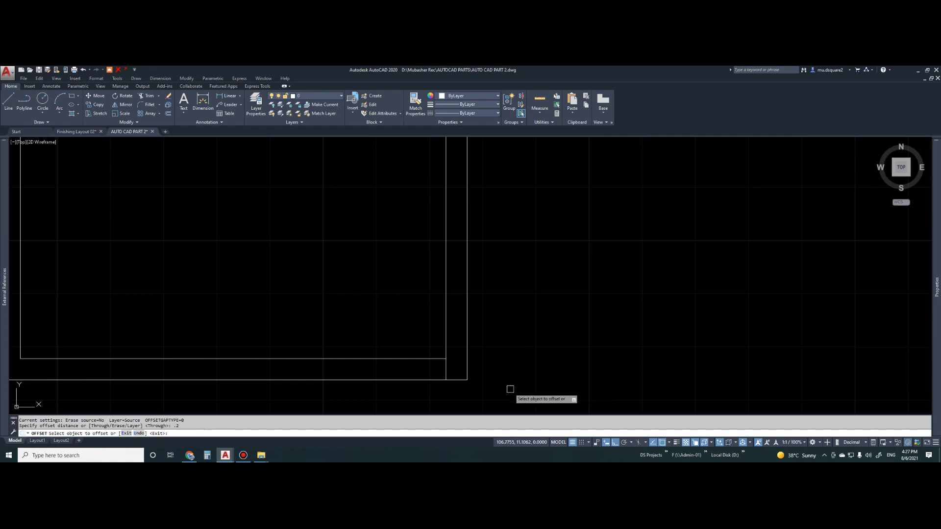
{"action": "left_click", "coordinate": [445, 365]}
{"action": "left_click", "coordinate": [431, 378]}
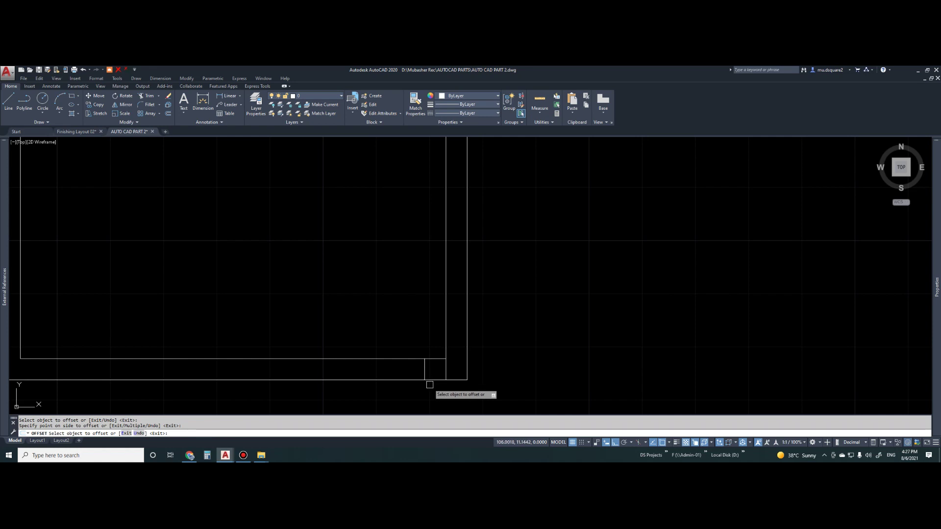
{"action": "key", "text": "Escape"}
{"action": "left_click", "coordinate": [446, 369]}
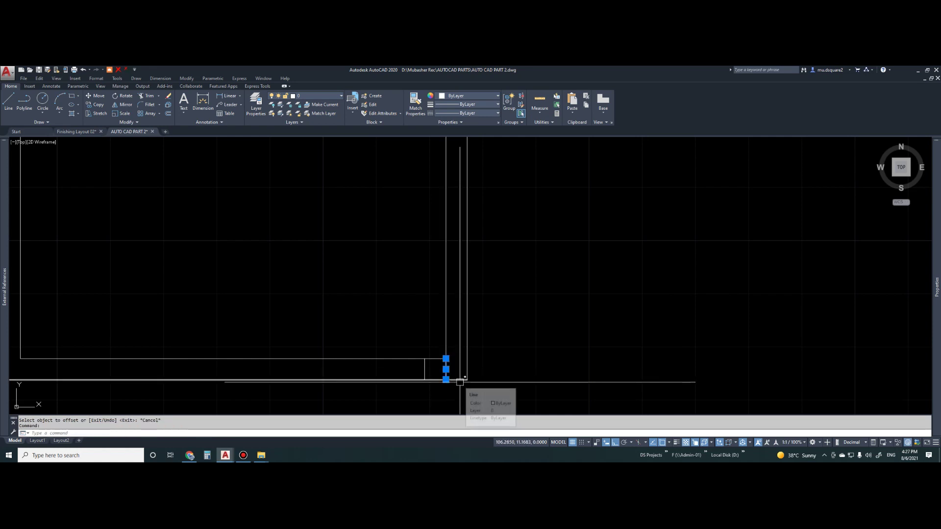
{"action": "key", "text": "Delete"}
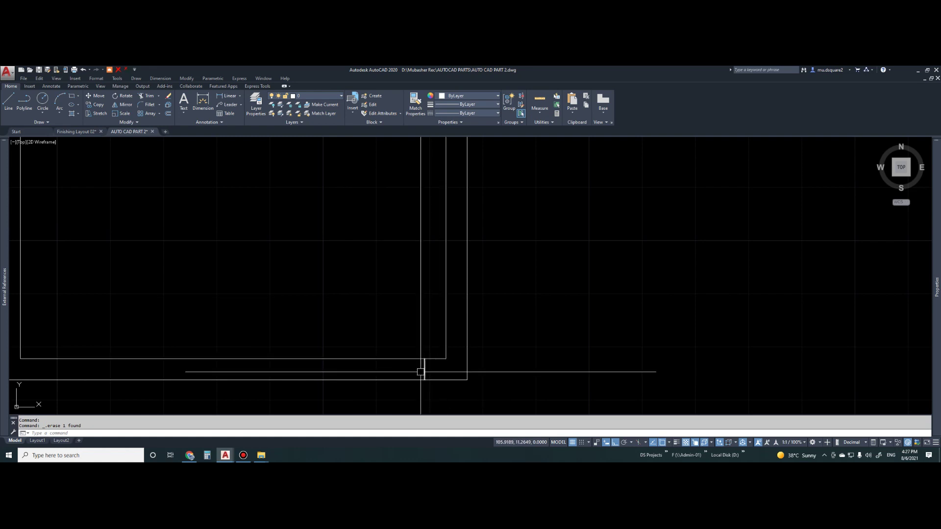
Offset the remaining short line in the bottom wall 1 unit to the left to mark the opening's other side
{"action": "type", "text": "o"}
{"action": "key", "text": "Return"}
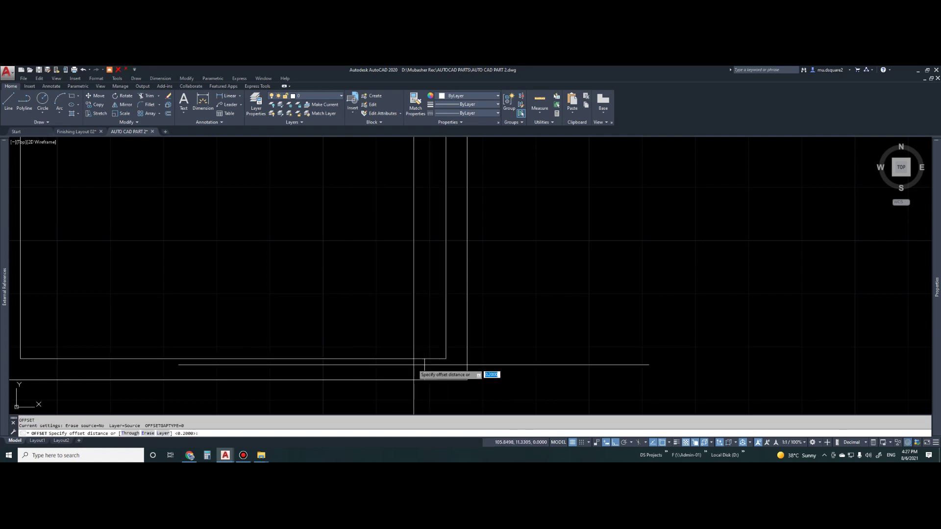
{"action": "type", "text": "1"}
{"action": "key", "text": "Return"}
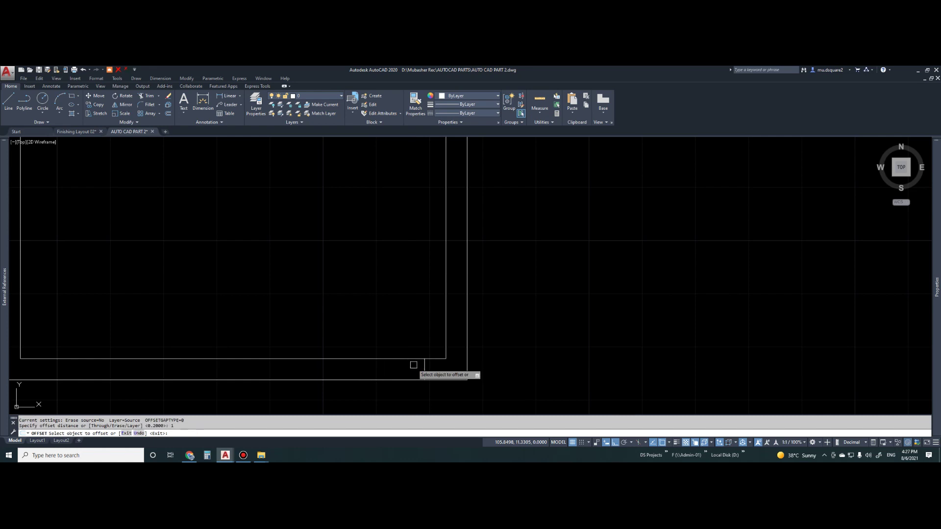
{"action": "left_click", "coordinate": [424, 371]}
{"action": "left_click", "coordinate": [409, 367]}
{"action": "key", "text": "Escape"}
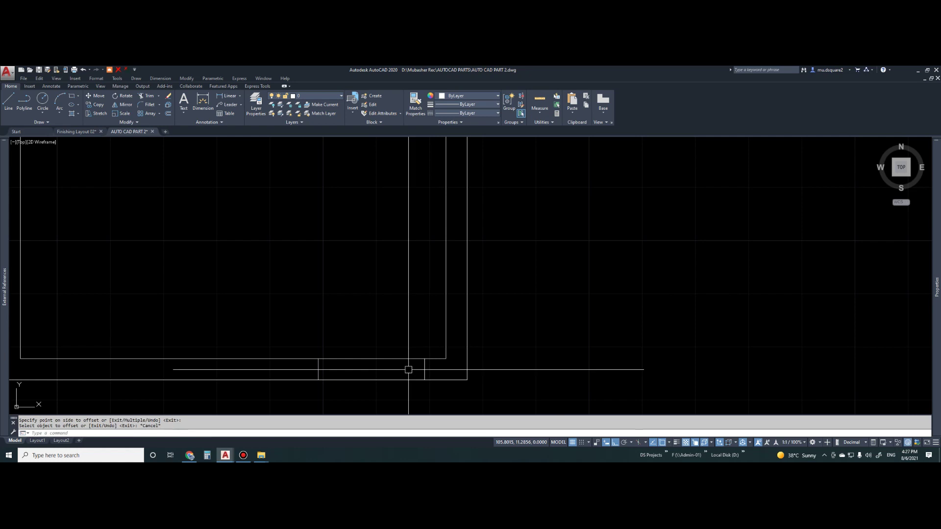
Trim the inner and outer bottom wall lines between the two short vertical lines to cut the opening
{"action": "middle_click_drag", "start_coordinate": [404, 372], "coordinate": [438, 349]}
{"action": "key", "text": "Escape"}
{"action": "key", "text": "Escape"}
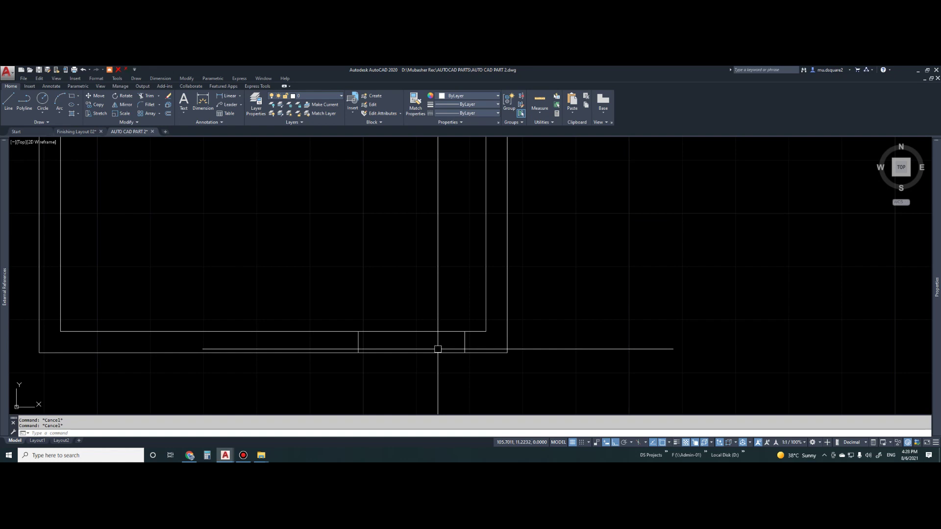
{"action": "type", "text": "TR"}
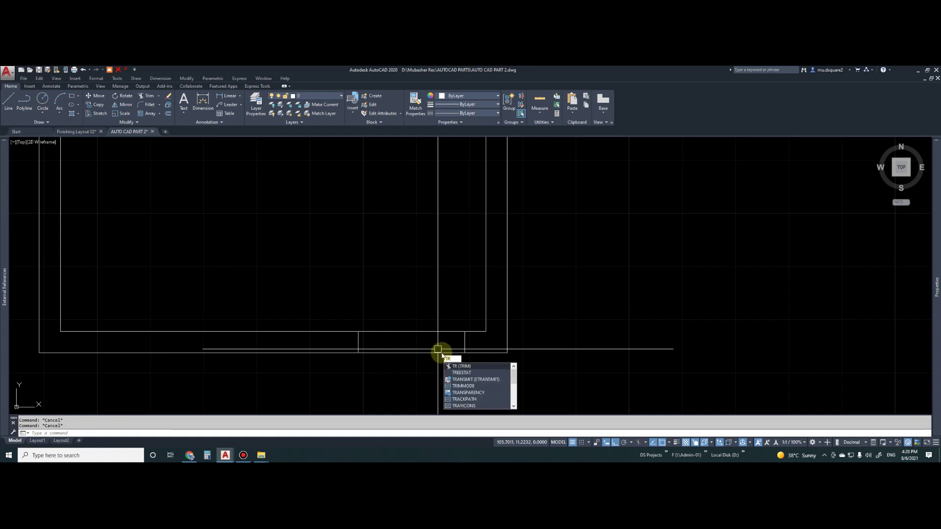
{"action": "left_click", "coordinate": [453, 367]}
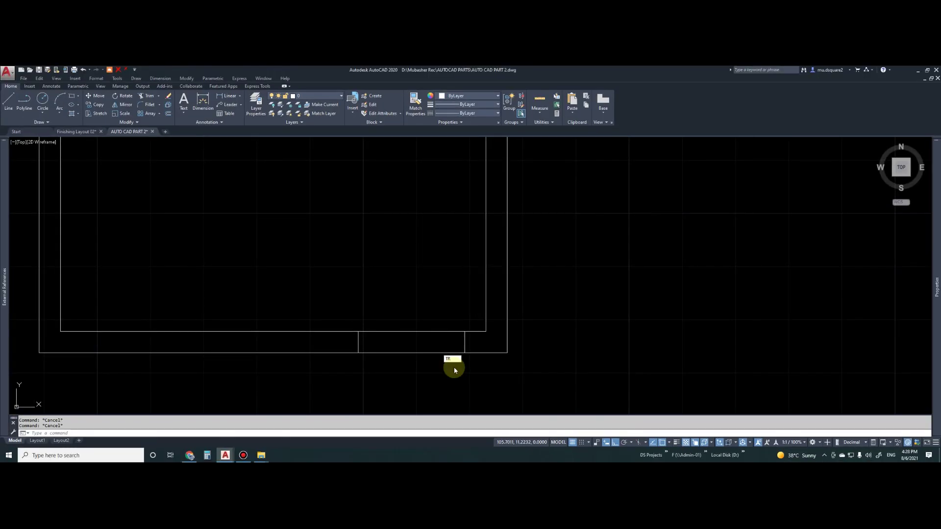
{"action": "key", "text": "Return"}
{"action": "left_click", "coordinate": [333, 312]}
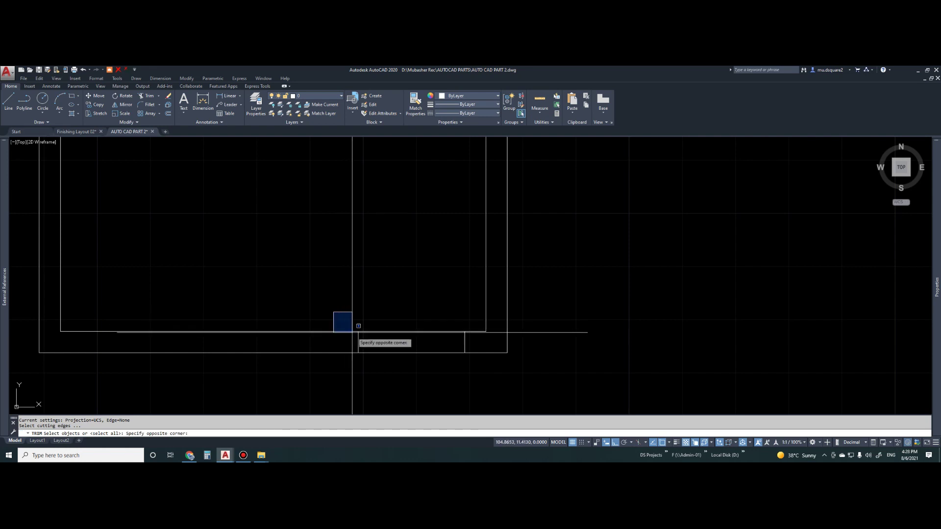
{"action": "left_click", "coordinate": [418, 364]}
{"action": "left_click", "coordinate": [442, 305]}
{"action": "left_click", "coordinate": [474, 379]}
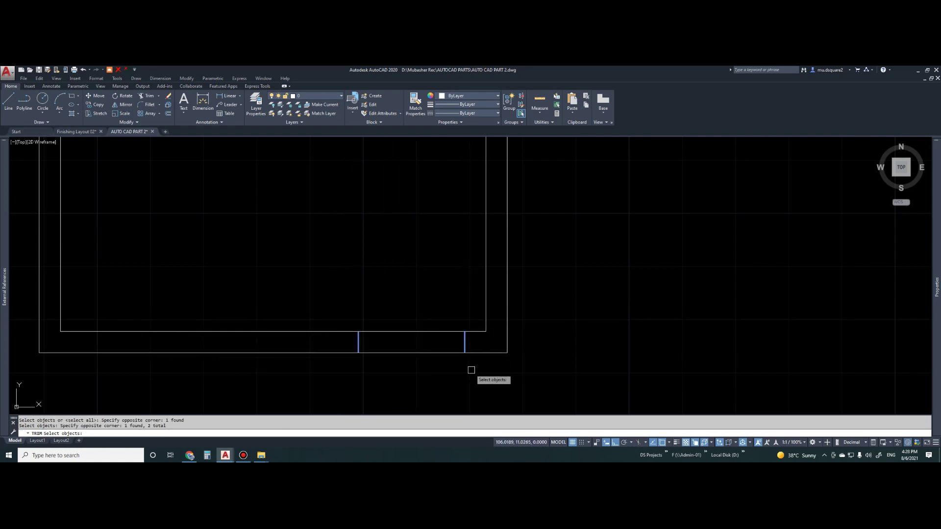
{"action": "key", "text": "Return"}
{"action": "left_click", "coordinate": [446, 352]}
{"action": "left_click", "coordinate": [442, 331]}
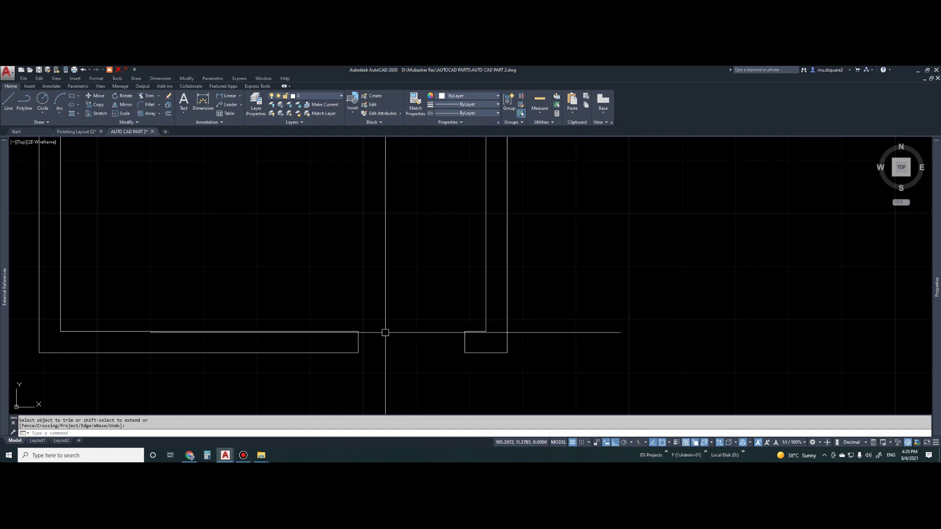
Check the length of the inner bottom wall line beside the opening with a linear dimension preview
{"action": "scroll", "coordinate": [421, 350], "scroll_direction": "down", "scroll_amount": 2}
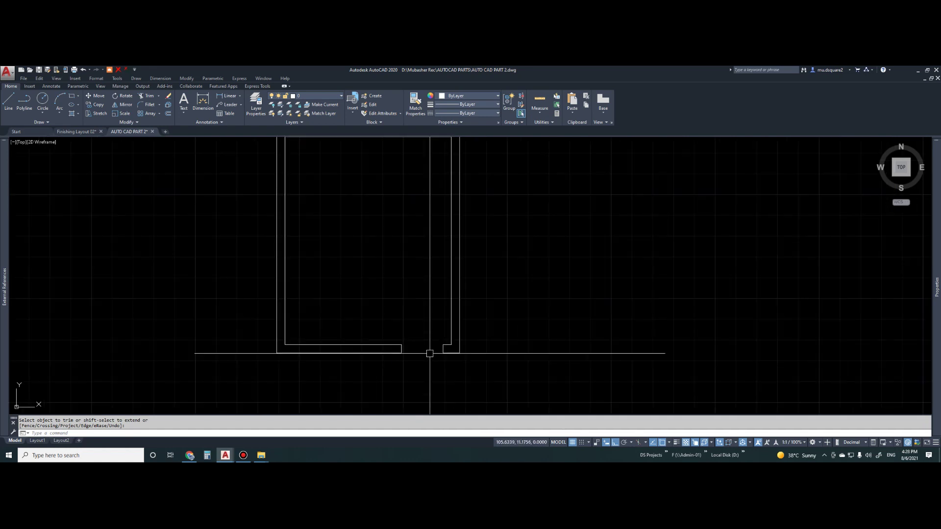
{"action": "scroll", "coordinate": [431, 353], "scroll_direction": "down", "scroll_amount": 2}
{"action": "middle_click_drag", "start_coordinate": [396, 371], "coordinate": [422, 367]}
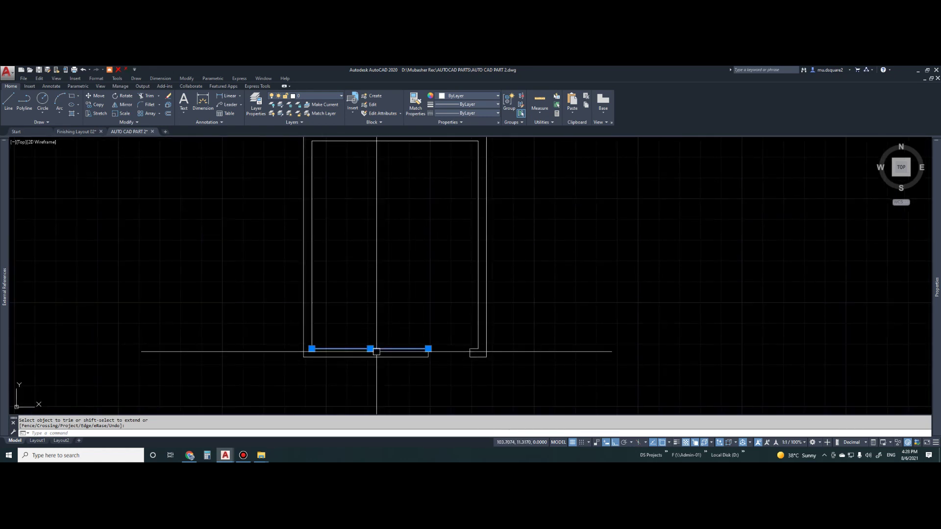
{"action": "key", "text": "Escape"}
{"action": "key", "text": "Escape"}
{"action": "scroll", "coordinate": [358, 349], "scroll_direction": "up", "scroll_amount": 2}
{"action": "scroll", "coordinate": [358, 350], "scroll_direction": "up", "scroll_amount": 2}
{"action": "type", "text": "dli"}
{"action": "key", "text": "space"}
{"action": "key", "text": "space"}
{"action": "left_click", "coordinate": [328, 350]}
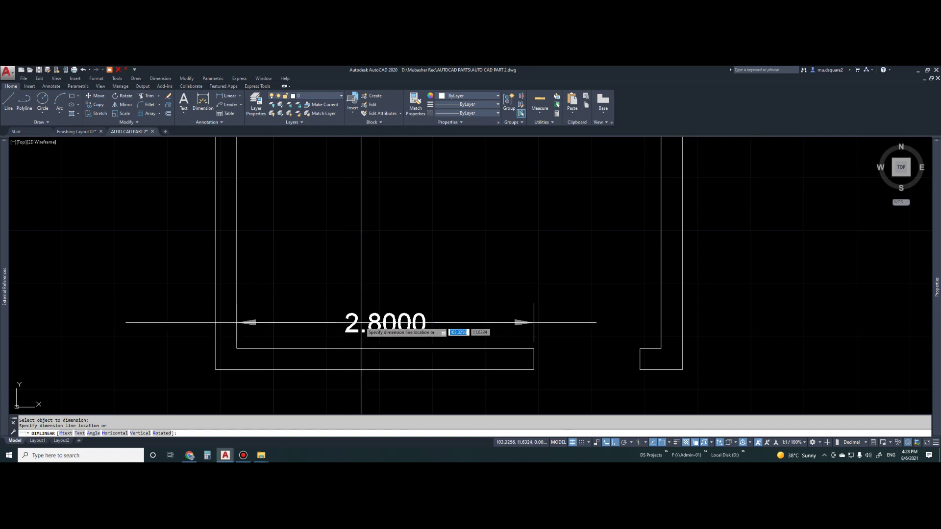
{"action": "scroll", "coordinate": [356, 324], "scroll_direction": "down", "scroll_amount": 4}
{"action": "key", "text": "Escape"}
Place a horizontal linear dimension on the inner top wall line, just below it inside the room
{"action": "middle_click_drag", "start_coordinate": [367, 249], "coordinate": [347, 360]}
{"action": "key", "text": "space"}
{"action": "key", "text": "space"}
{"action": "left_click", "coordinate": [315, 230]}
{"action": "left_click", "coordinate": [318, 250]}
Place a vertical linear dimension on the inner left wall line, just inside the room
{"action": "key", "text": "space"}
{"action": "key", "text": "space"}
{"action": "left_click", "coordinate": [295, 270]}
{"action": "left_click", "coordinate": [313, 281]}
{"action": "key", "text": "Escape"}
{"action": "middle_click_drag", "start_coordinate": [344, 359], "coordinate": [346, 230]}
{"action": "key", "text": "Escape"}
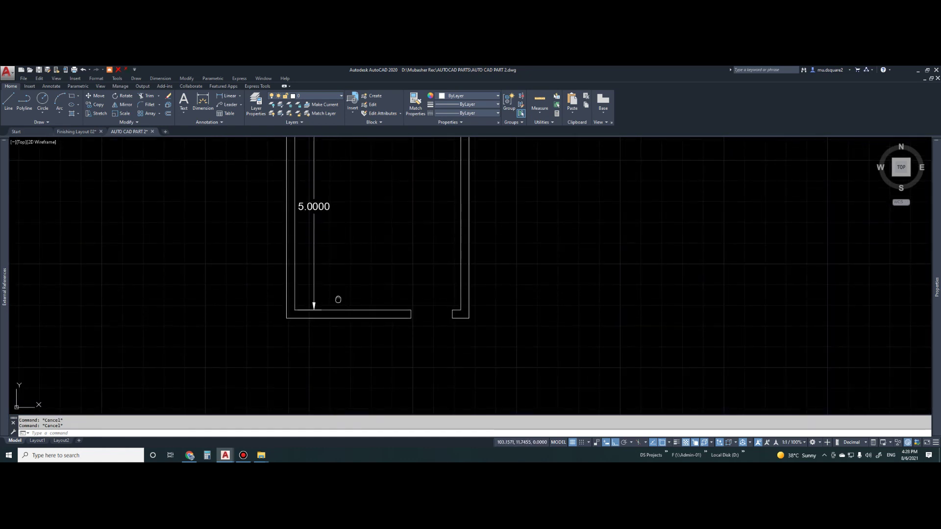
Move the vertical dimension line outside the room, to the left of the outer wall
{"action": "left_click", "coordinate": [313, 309]}
{"action": "left_click", "coordinate": [314, 310]}
{"action": "left_click", "coordinate": [261, 312]}
{"action": "key", "text": "Escape"}
Recheck the length of the inner bottom wall segment left of the opening using a linear dimension preview
{"action": "left_click", "coordinate": [348, 336]}
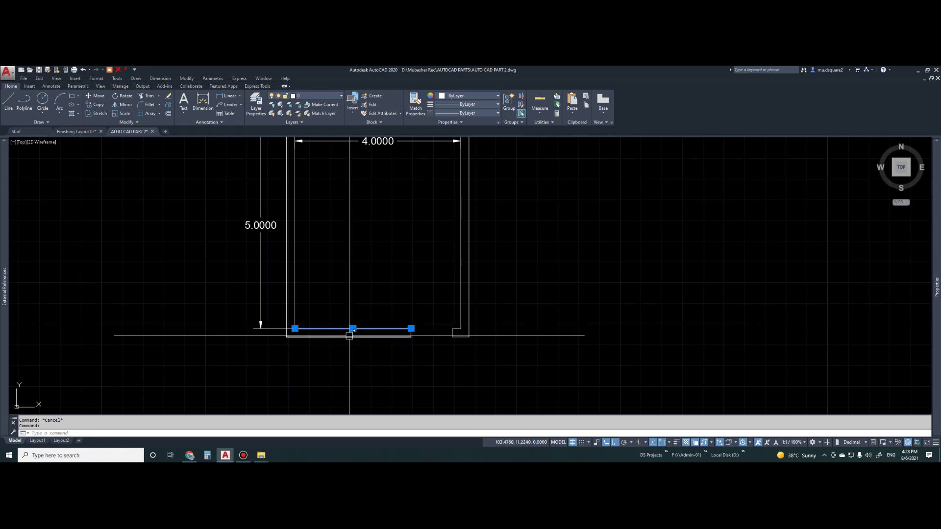
{"action": "key", "text": "Escape"}
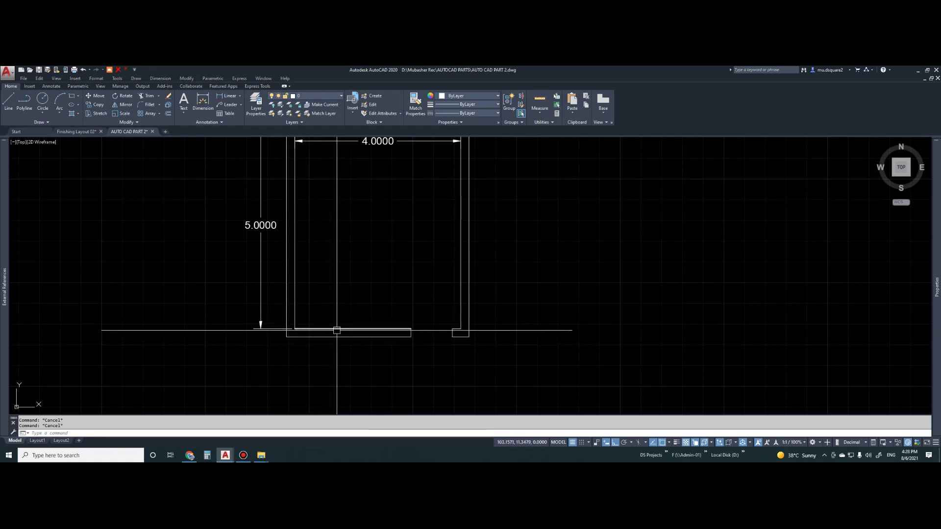
{"action": "scroll", "coordinate": [338, 331], "scroll_direction": "up", "scroll_amount": 2}
{"action": "key", "text": "Return"}
{"action": "key", "text": "Return"}
{"action": "left_click", "coordinate": [322, 327]}
{"action": "key", "text": "Escape"}
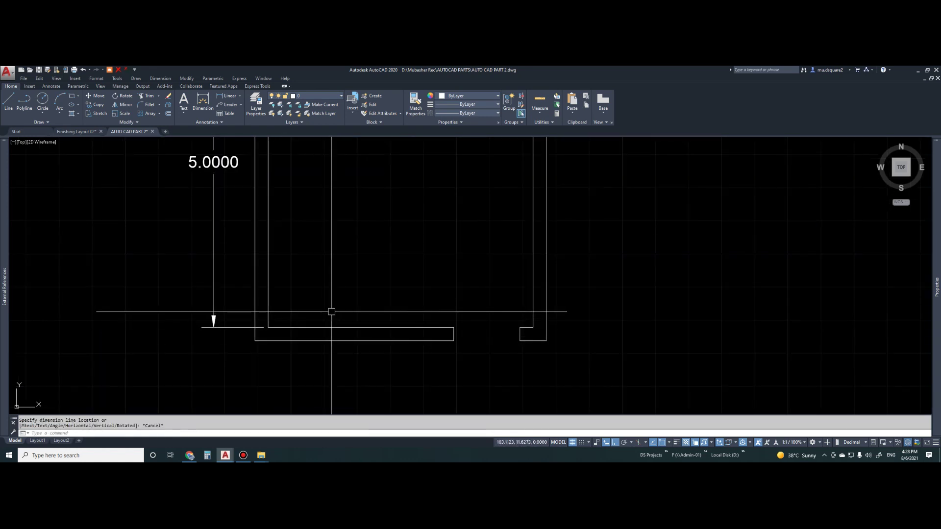
Draw a short vertical line across the bottom wall from the midpoint of its inner line to the outer line
{"action": "type", "text": "l"}
{"action": "key", "text": "Return"}
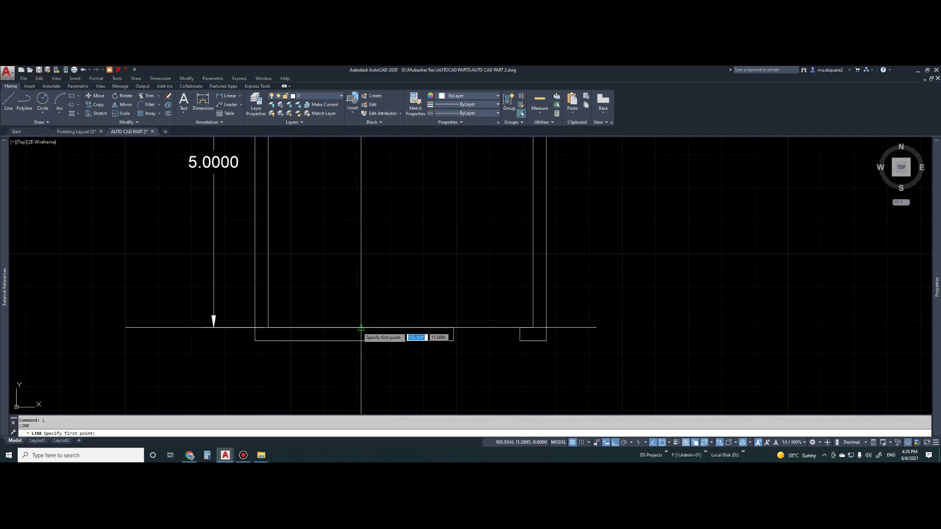
{"action": "left_click", "coordinate": [361, 327]}
{"action": "left_click", "coordinate": [361, 340]}
{"action": "key", "text": "Escape"}
{"action": "key", "text": "Escape"}
{"action": "key", "text": "Escape"}
Offset the short midpoint line by 1 to both sides and delete the original line
{"action": "type", "text": "o"}
{"action": "key", "text": "Return"}
{"action": "type", "text": "1"}
{"action": "key", "text": "Return"}
{"action": "scroll", "coordinate": [365, 333], "scroll_direction": "up", "scroll_amount": 2}
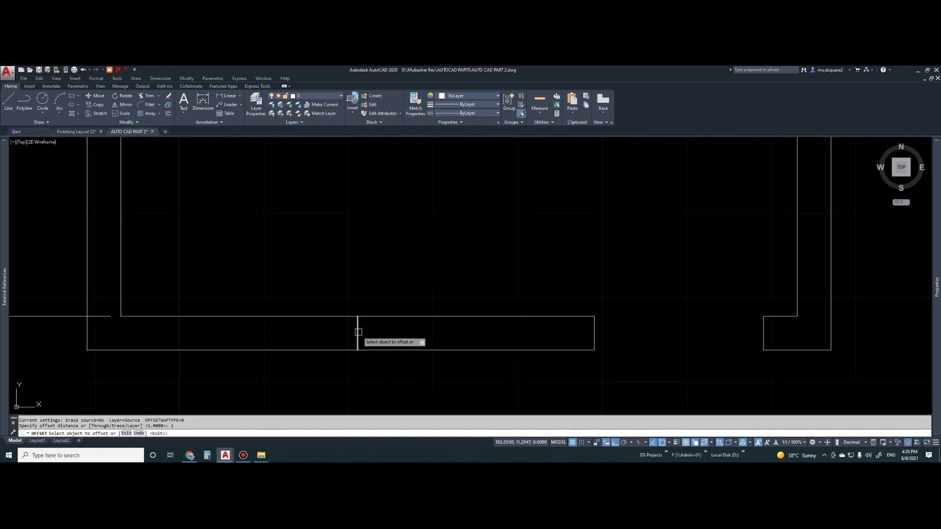
{"action": "left_click", "coordinate": [358, 332]}
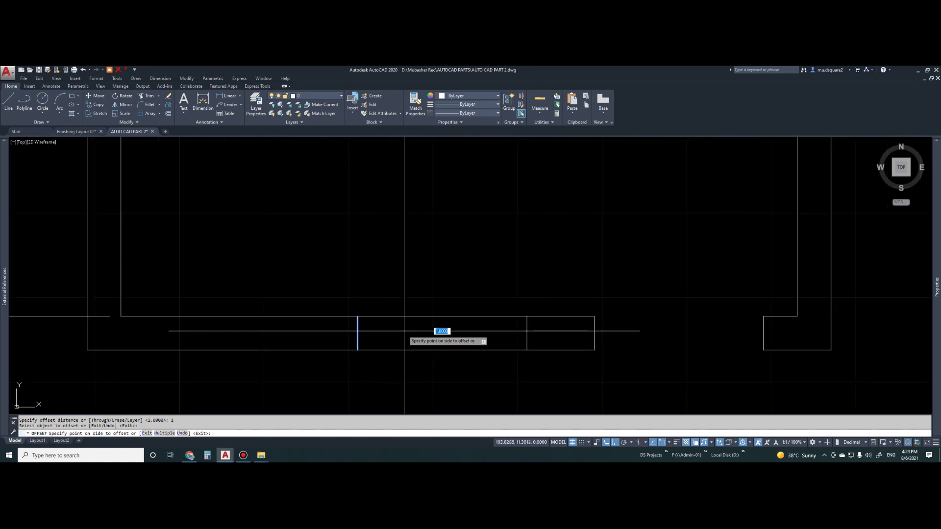
{"action": "left_click", "coordinate": [395, 331]}
{"action": "left_click", "coordinate": [358, 330]}
{"action": "left_click", "coordinate": [343, 330]}
{"action": "key", "text": "Escape"}
{"action": "left_click", "coordinate": [357, 326]}
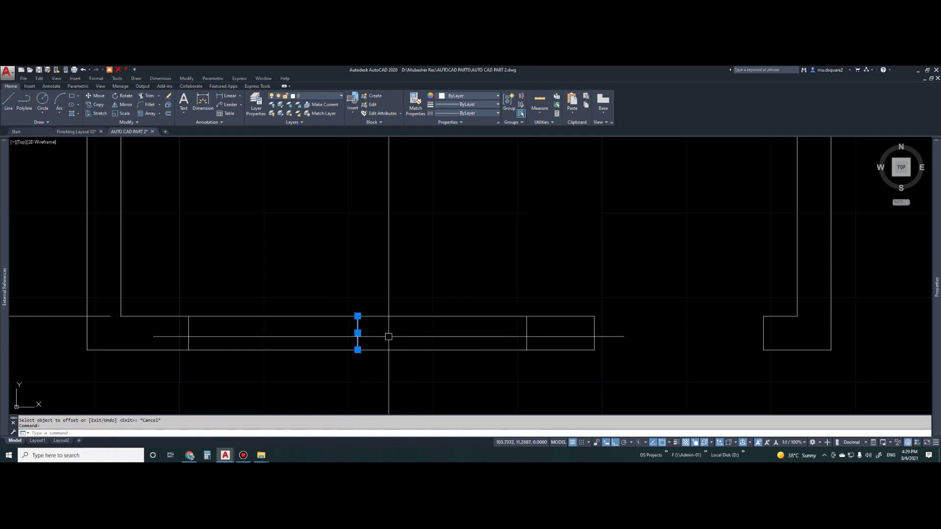
{"action": "key", "text": "Delete"}
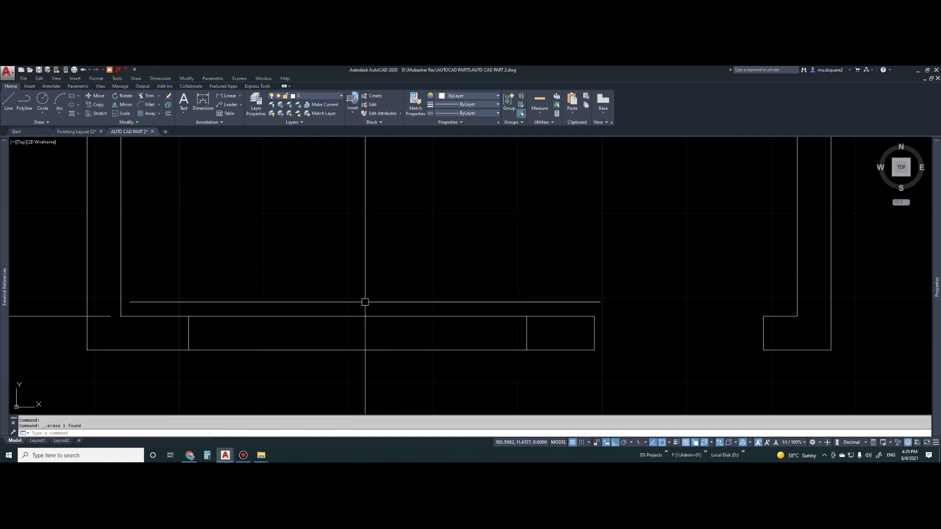
Trim the inner and outer bottom wall lines between the two offset lines to cut the window opening
{"action": "scroll", "coordinate": [373, 316], "scroll_direction": "down", "scroll_amount": 3}
{"action": "type", "text": "tr"}
{"action": "key", "text": "Return"}
{"action": "key", "text": "Return"}
{"action": "left_click", "coordinate": [369, 311]}
{"action": "key", "text": "Escape"}
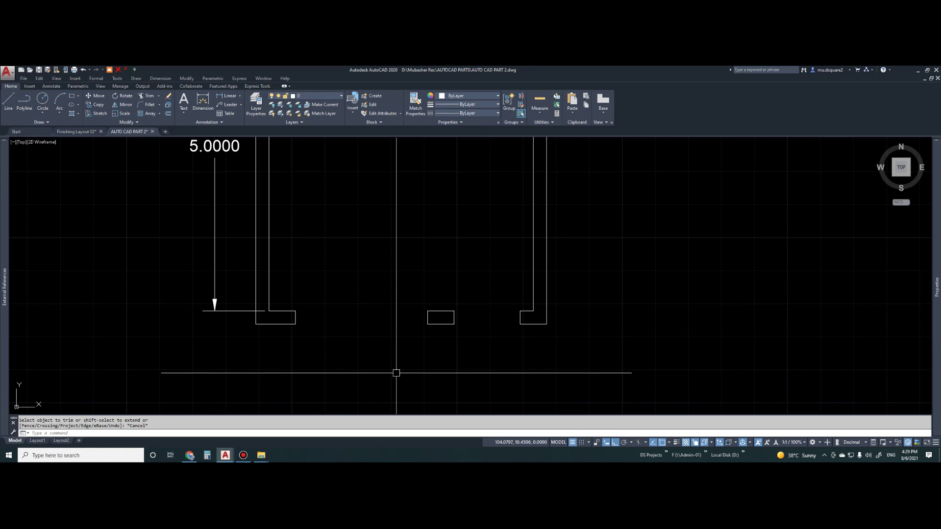
Draw horizontal lines across the window opening along the outer and inner faces of the bottom wall
{"action": "type", "text": "l"}
{"action": "key", "text": "Return"}
{"action": "left_click", "coordinate": [295, 323]}
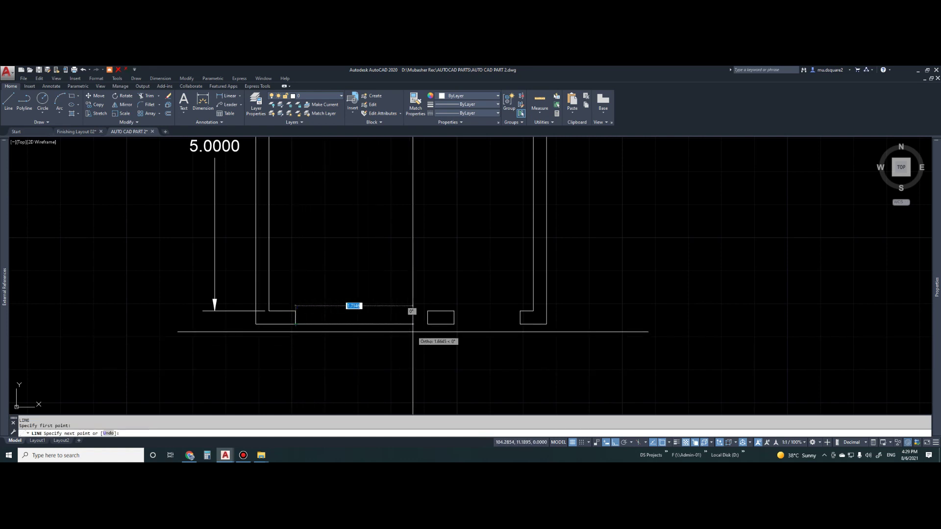
{"action": "left_click", "coordinate": [428, 324]}
{"action": "left_click", "coordinate": [427, 311]}
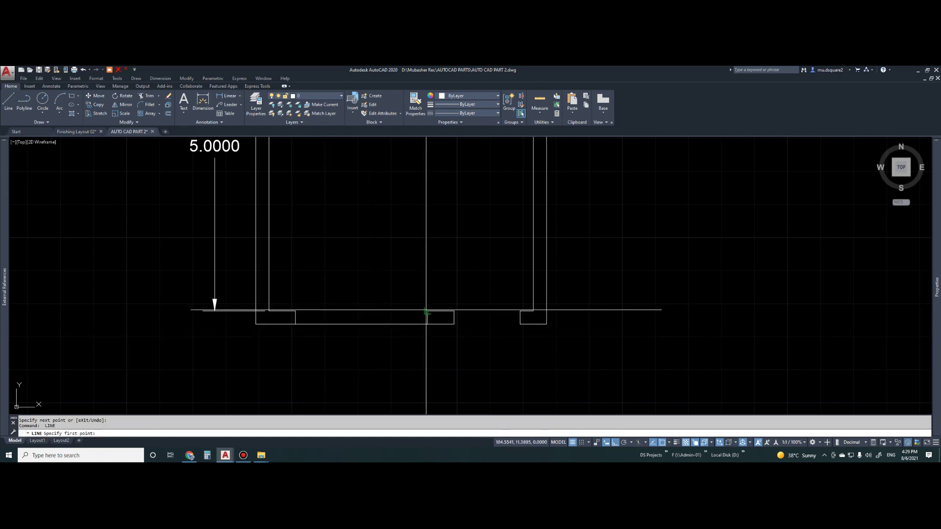
{"action": "left_click", "coordinate": [295, 311]}
Draw a horizontal line through the middle of the window, between the midpoints of its two end lines
{"action": "left_click", "coordinate": [295, 317]}
{"action": "left_click", "coordinate": [428, 318]}
{"action": "key", "text": "Return"}
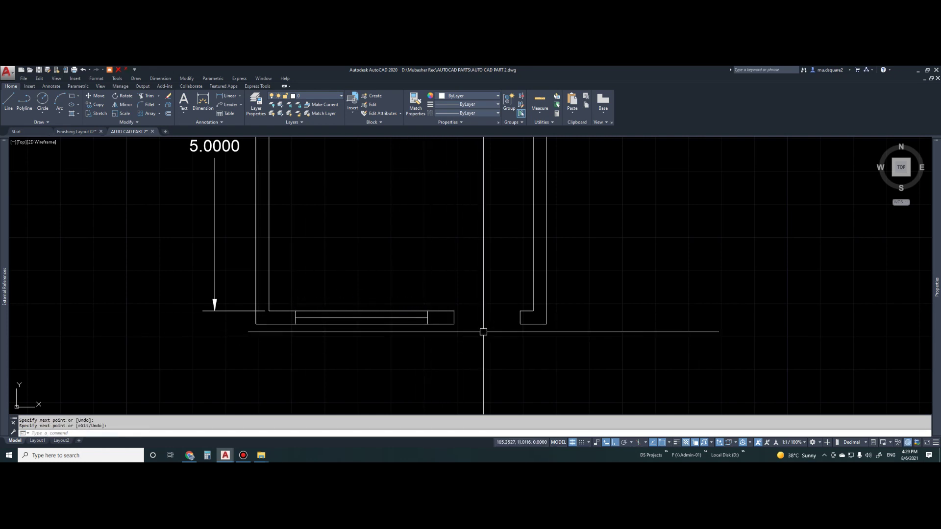
{"action": "mouse_move", "coordinate": [482, 332]}
{"action": "middle_mouse_down"}
{"action": "mouse_move", "coordinate": [449, 345]}
{"action": "mouse_move", "coordinate": [473, 335]}
{"action": "mouse_move", "coordinate": [464, 337]}
{"action": "middle_mouse_up"}
{"action": "key", "text": "Escape"}
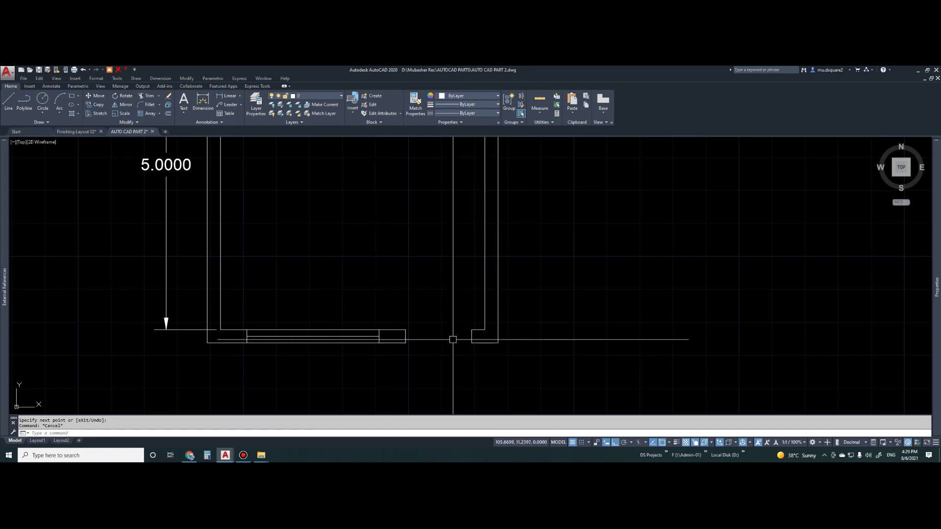
{"action": "scroll", "coordinate": [477, 337], "scroll_direction": "up", "scroll_amount": 2}
{"action": "type", "text": "c"}
{"action": "key", "text": "Return"}
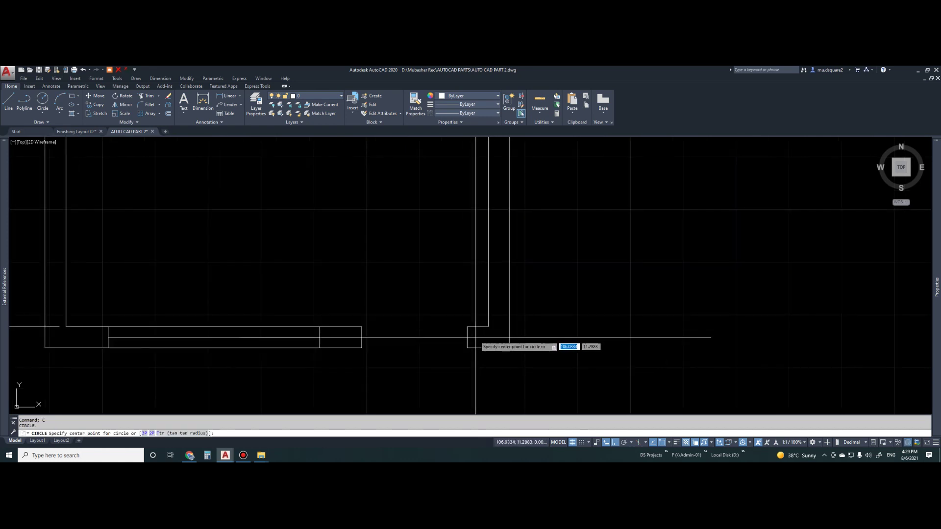
{"action": "left_click", "coordinate": [467, 337]}
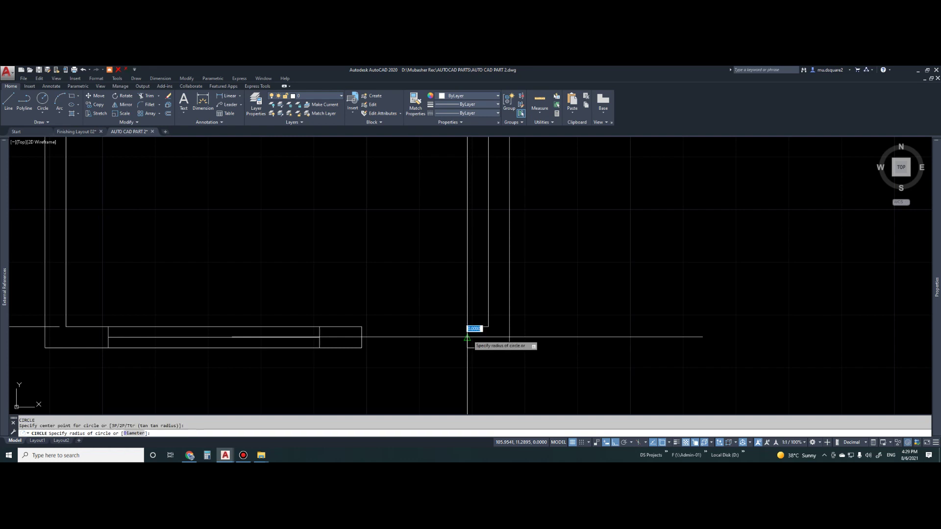
{"action": "key", "text": "Escape"}
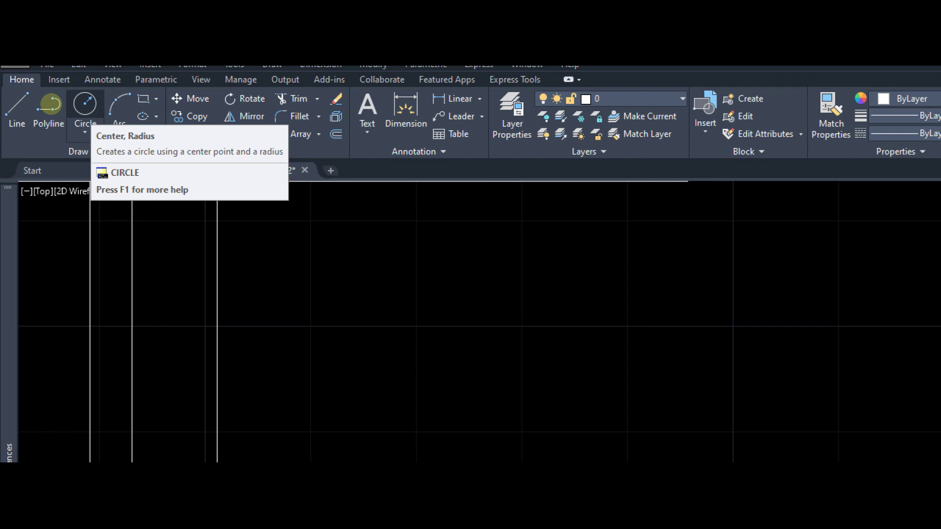
{"action": "left_click", "coordinate": [85, 104]}
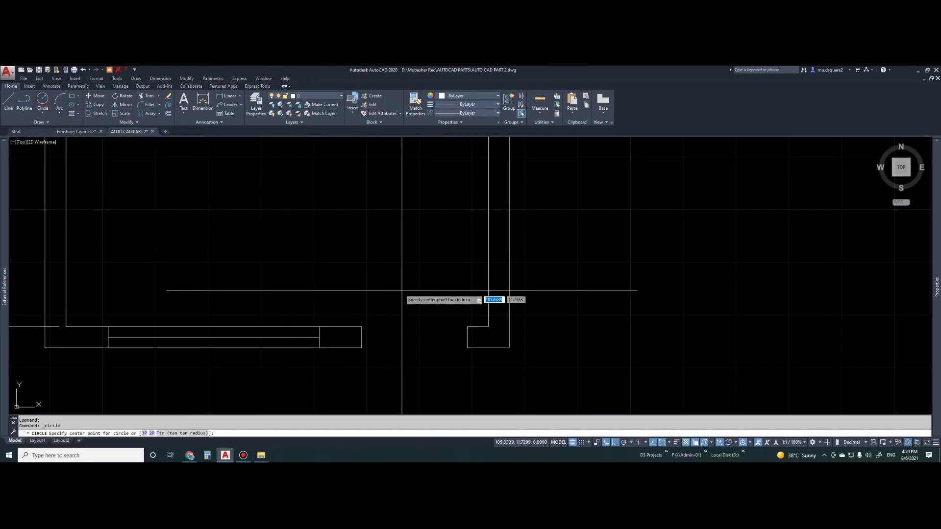
{"action": "key", "text": "Escape"}
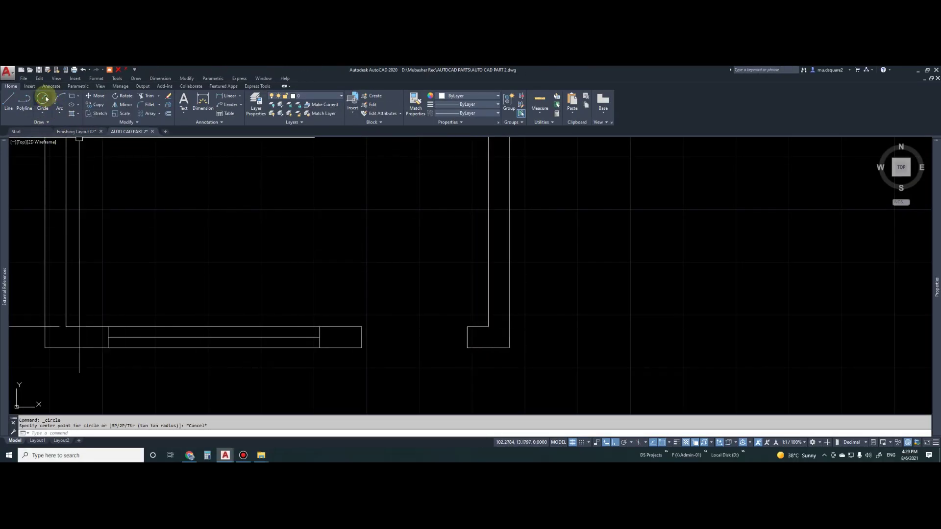
Draw a circle centred on the midpoint of the door opening's right end, with its radius reaching the left end
{"action": "type", "text": "c"}
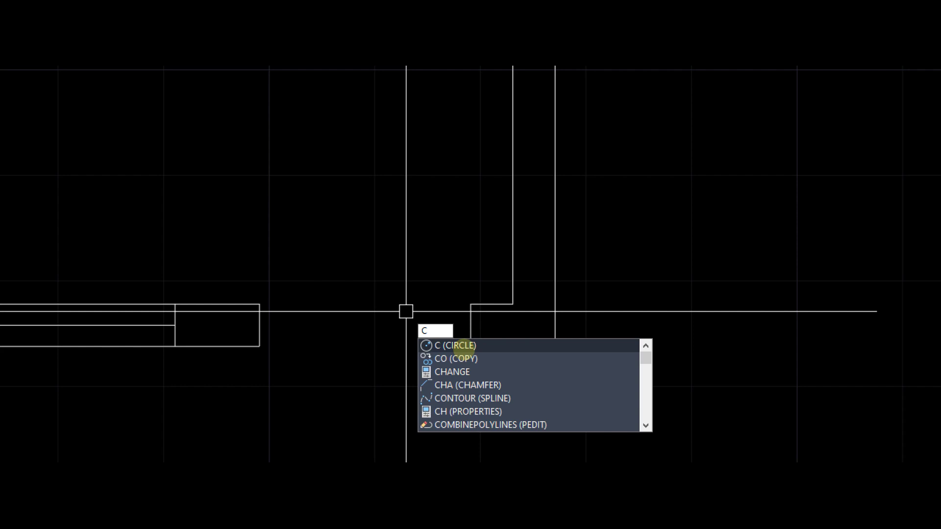
{"action": "left_click", "coordinate": [461, 346]}
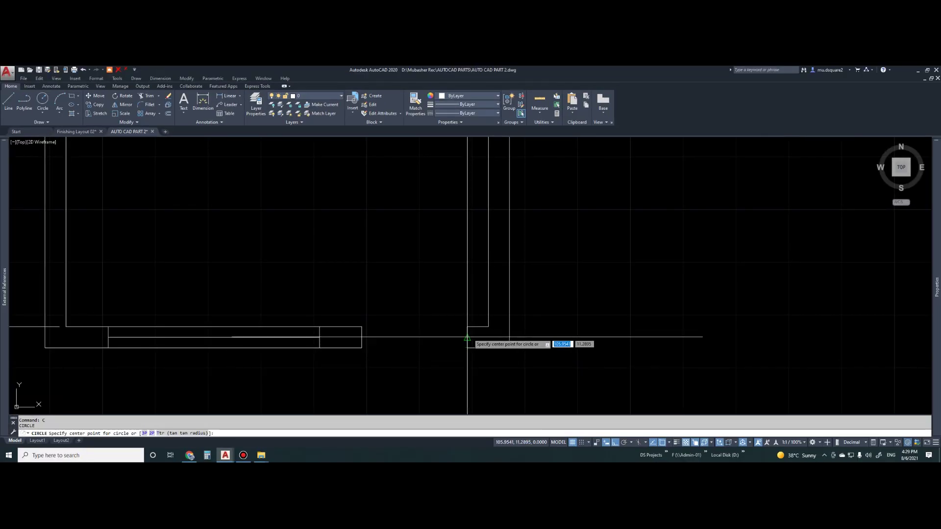
{"action": "left_click", "coordinate": [466, 337]}
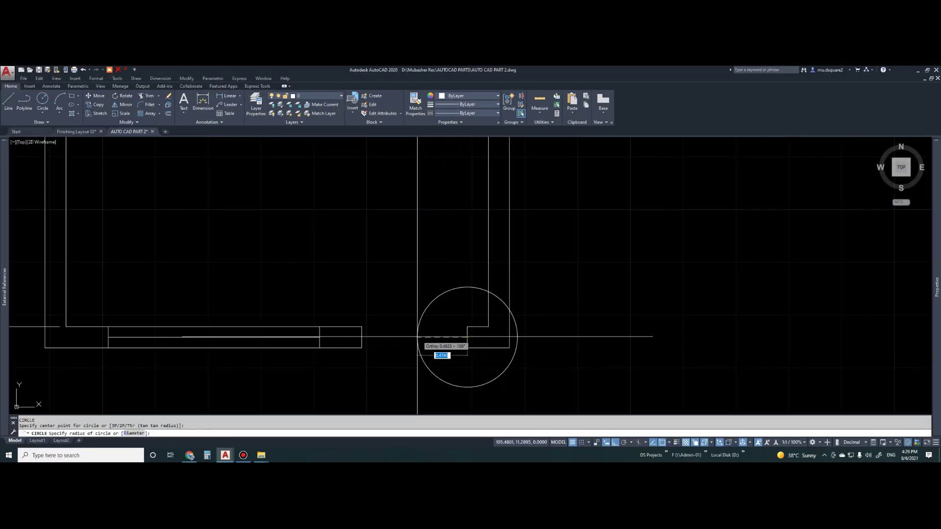
{"action": "left_click", "coordinate": [361, 338]}
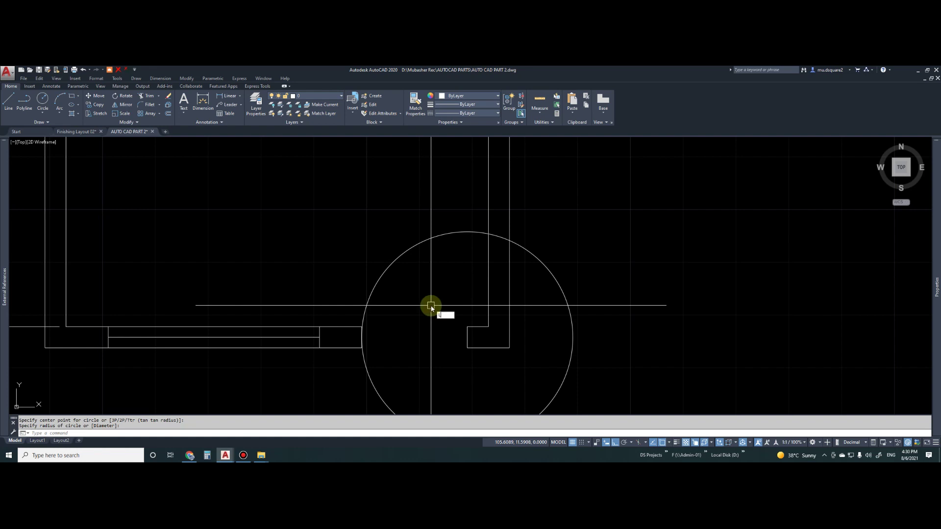
Draw a vertical line from the circle's centre upward to just beyond the top of the circle
{"action": "type", "text": "l"}
{"action": "key", "text": "Return"}
{"action": "left_click", "coordinate": [468, 327]}
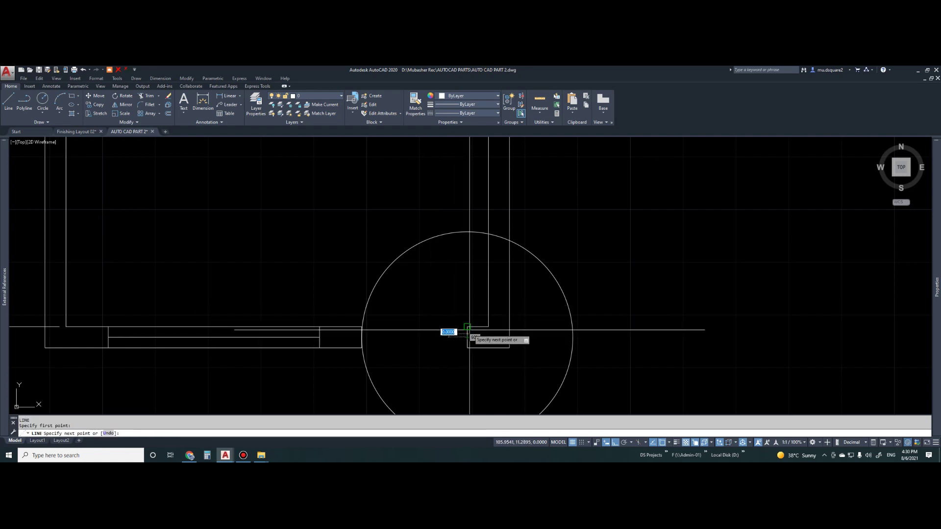
{"action": "left_click", "coordinate": [467, 217]}
{"action": "key", "text": "Escape"}
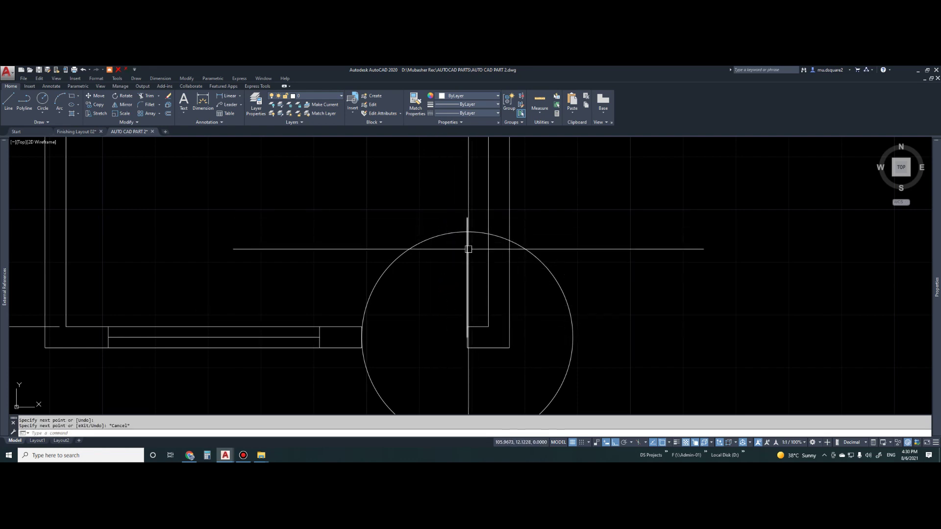
{"action": "left_click", "coordinate": [466, 264]}
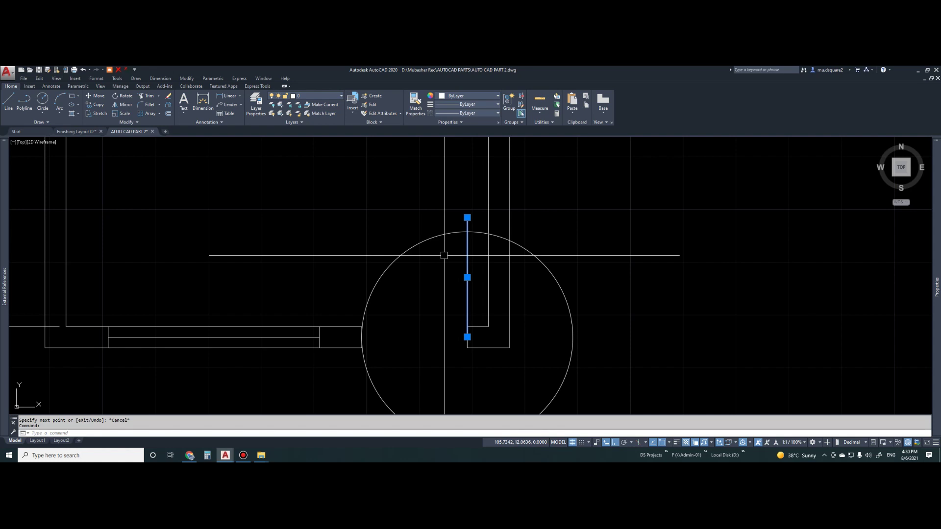
{"action": "key", "text": "Escape"}
{"action": "key", "text": "Escape"}
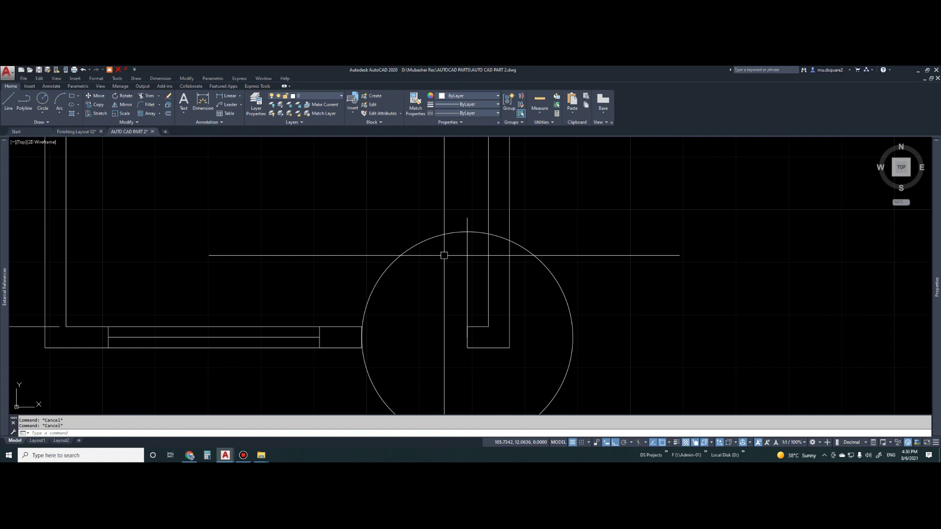
Offset the vertical door line 0.04 to the left to give the door leaf its thickness
{"action": "type", "text": "o"}
{"action": "key", "text": "Return"}
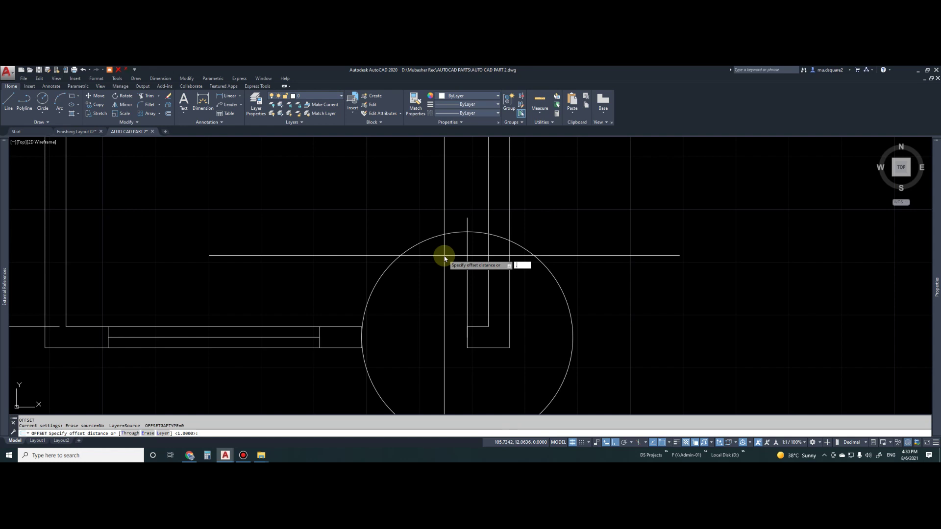
{"action": "type", "text": ".04"}
{"action": "key", "text": "Return"}
{"action": "left_click", "coordinate": [467, 275]}
{"action": "left_click", "coordinate": [434, 308]}
{"action": "key", "text": "Escape"}
Close the bottom of the door leaf with a short horizontal line between its two vertical lines
{"action": "scroll", "coordinate": [474, 343], "scroll_direction": "up", "scroll_amount": 4}
{"action": "type", "text": "l"}
{"action": "key", "text": "Return"}
{"action": "left_click", "coordinate": [451, 332]}
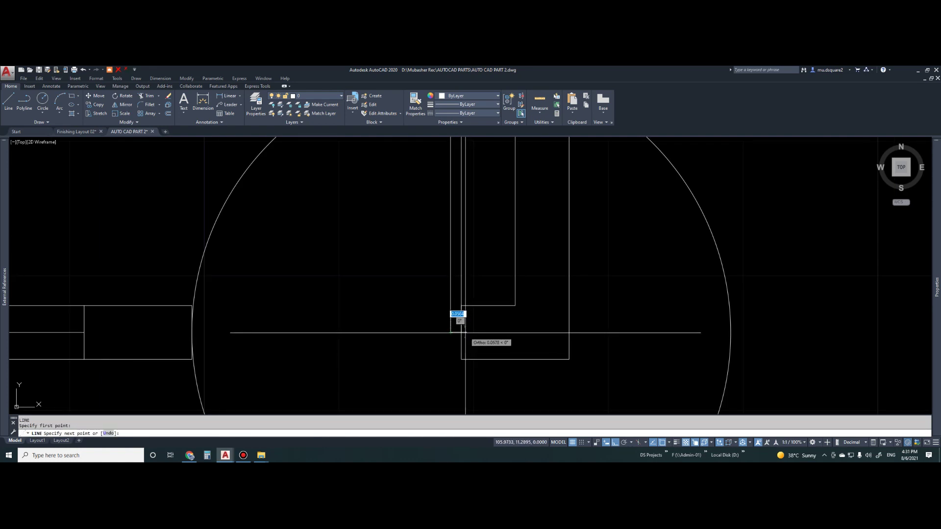
{"action": "key", "text": "Escape"}
Trim the circle down to the door's quarter-circle swing and cut the door leaf lines off at the arc
{"action": "scroll", "coordinate": [465, 333], "scroll_direction": "down", "scroll_amount": 5}
{"action": "scroll", "coordinate": [407, 341], "scroll_direction": "up", "scroll_amount": 1}
{"action": "type", "text": "tr"}
{"action": "key", "text": "Return"}
{"action": "right_click", "coordinate": [408, 341]}
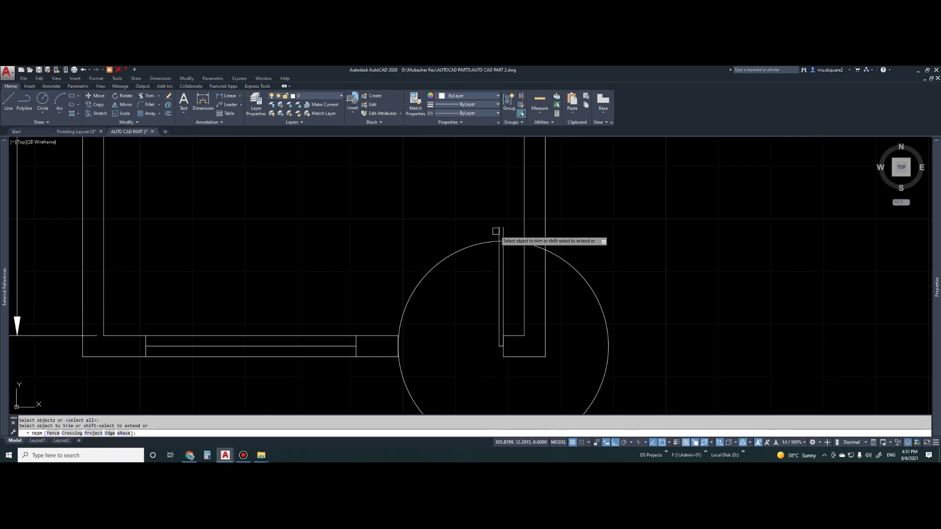
{"action": "left_click", "coordinate": [400, 361]}
{"action": "scroll", "coordinate": [395, 338], "scroll_direction": "down", "scroll_amount": 4}
{"action": "scroll", "coordinate": [488, 294], "scroll_direction": "up", "scroll_amount": 3}
{"action": "key", "text": "Escape"}
Delete the leftover piece of the circle inside the right wall
{"action": "scroll", "coordinate": [488, 299], "scroll_direction": "up", "scroll_amount": 1}
{"action": "left_click", "coordinate": [487, 298]}
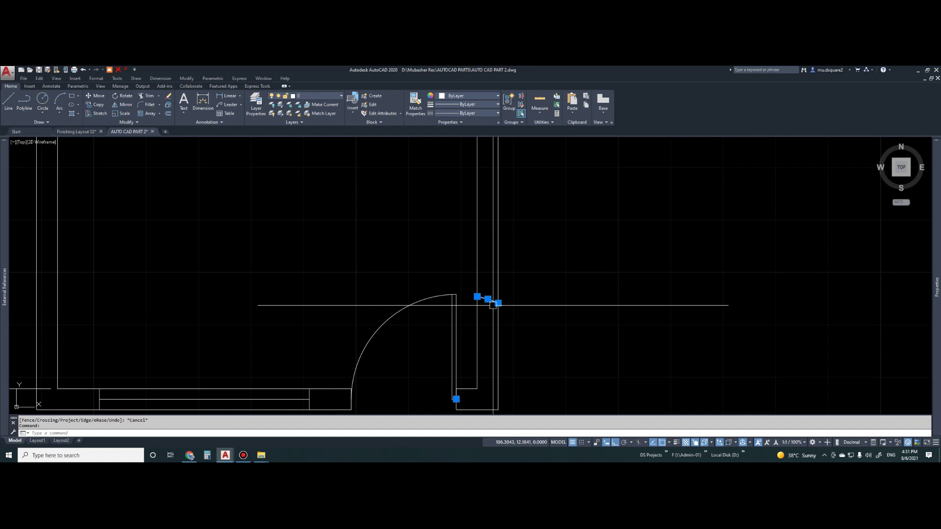
{"action": "key", "text": "Delete"}
{"action": "scroll", "coordinate": [487, 334], "scroll_direction": "down", "scroll_amount": 5}
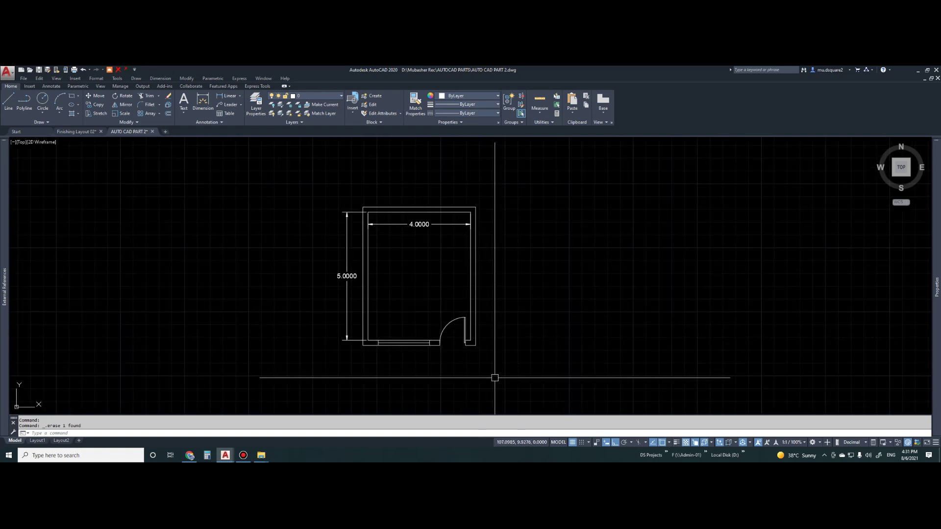
{"action": "middle_click_drag", "start_coordinate": [501, 350], "coordinate": [475, 347]}
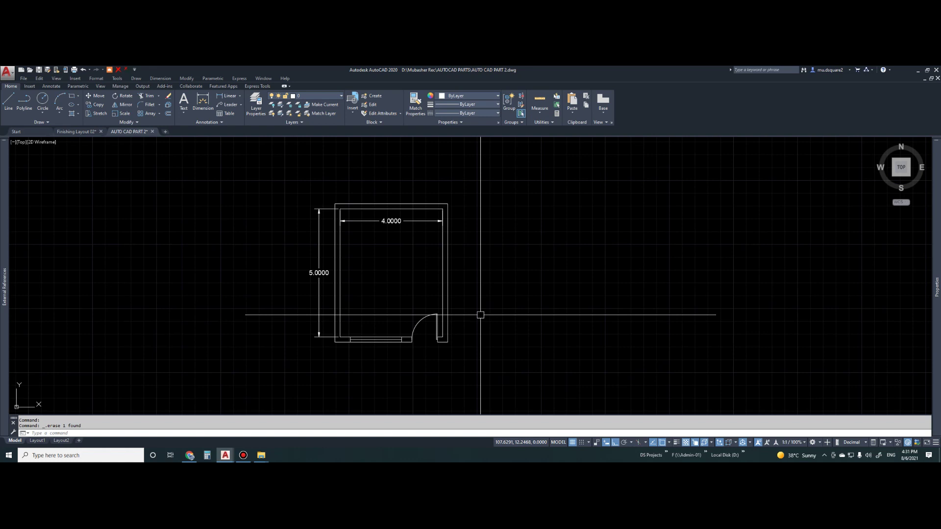
{"action": "middle_click_drag", "start_coordinate": [424, 265], "coordinate": [396, 266]}
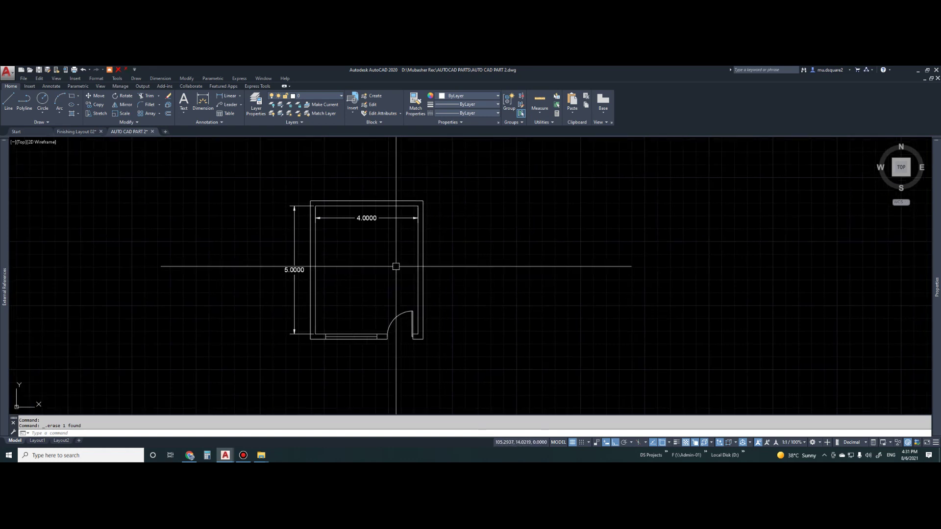
{"action": "left_click", "coordinate": [388, 273]}
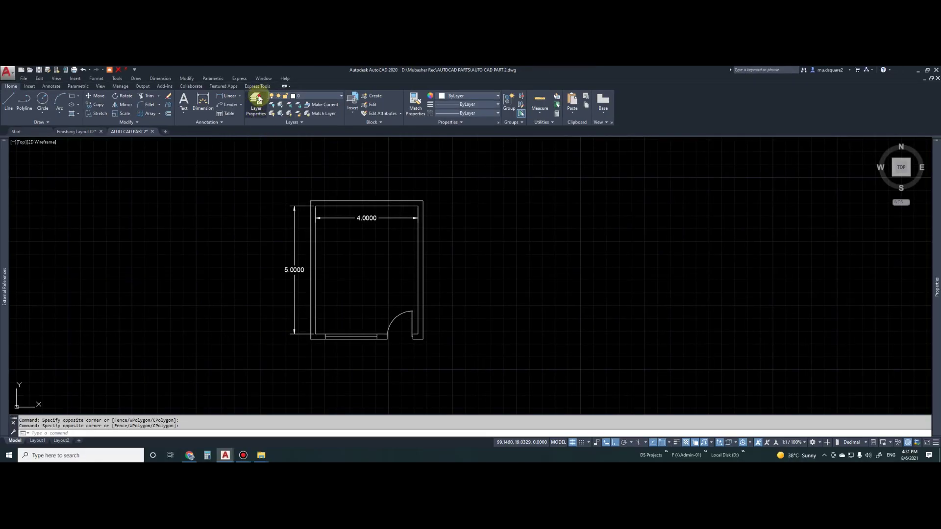
{"action": "left_click", "coordinate": [255, 124]}
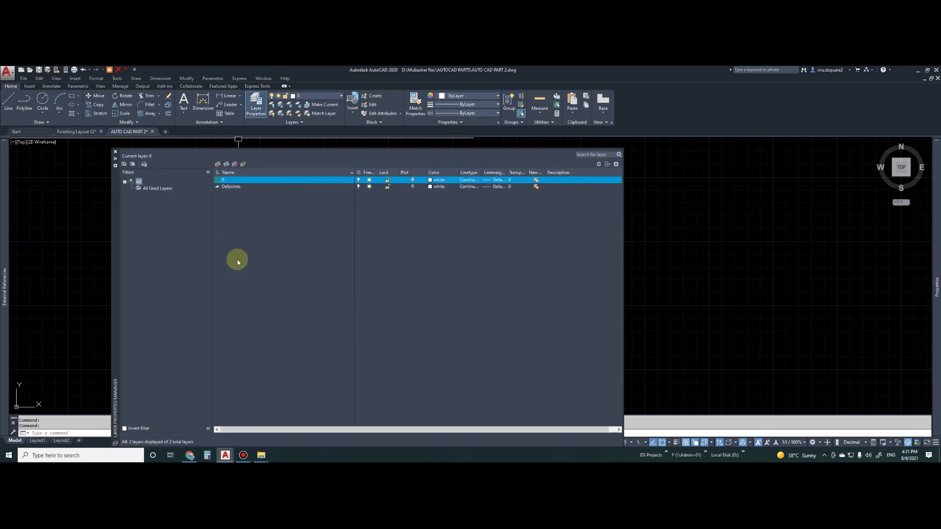
{"action": "left_click", "coordinate": [116, 152]}
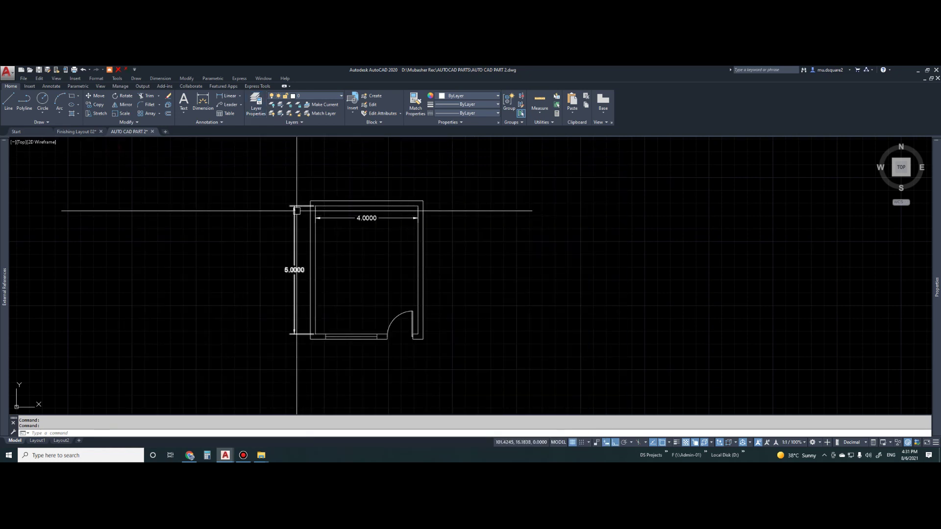
Open the layer manager and create a new layer named WALL
{"action": "type", "text": "l"}
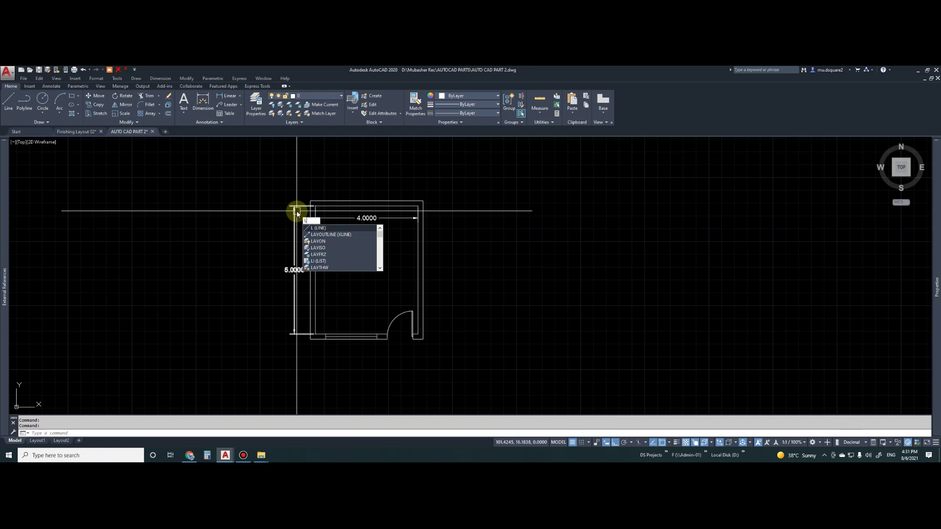
{"action": "type", "text": "a"}
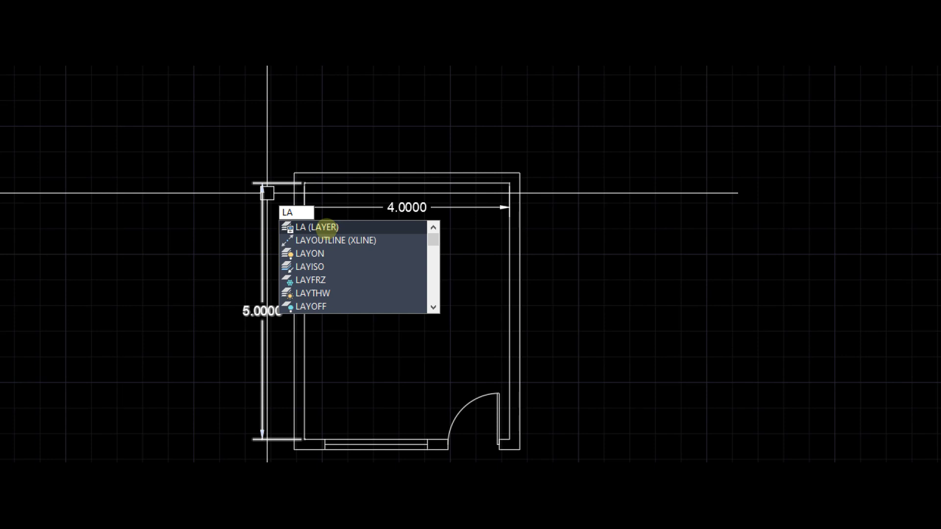
{"action": "left_click", "coordinate": [327, 228]}
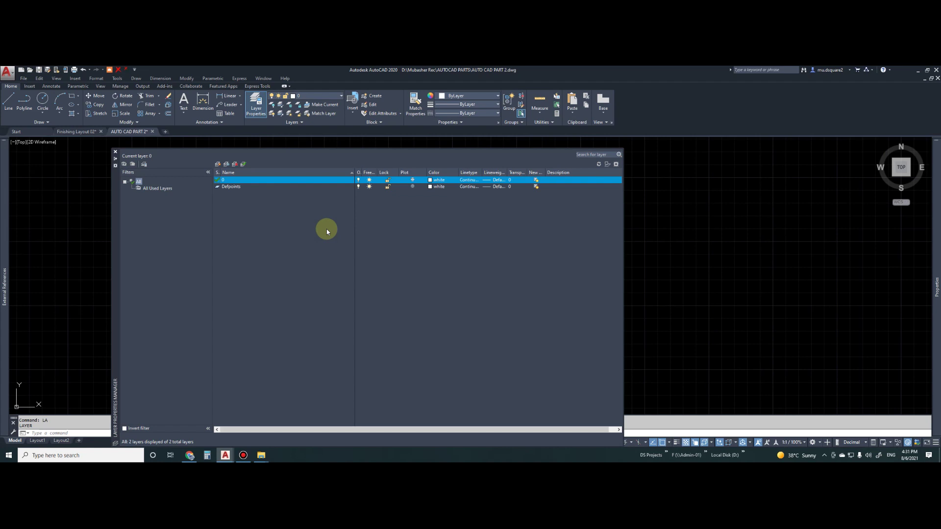
{"action": "left_click", "coordinate": [209, 201]}
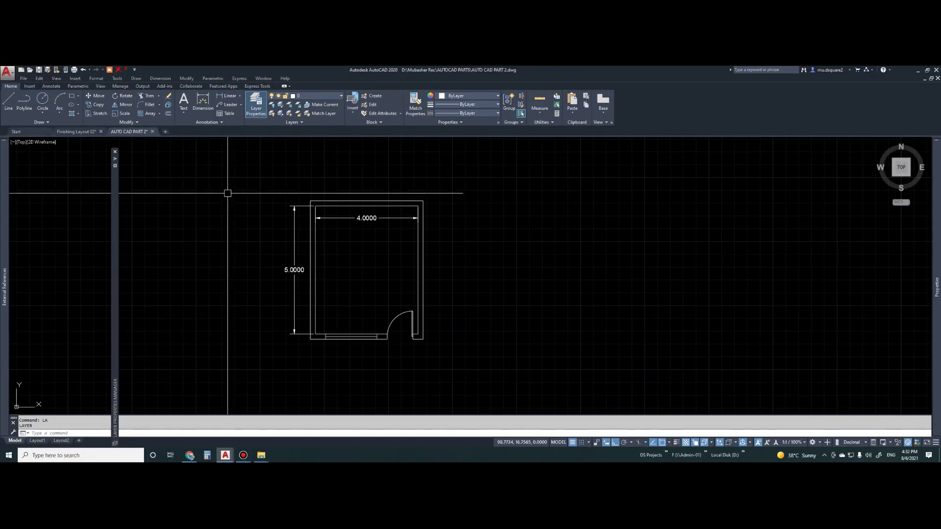
{"action": "mouse_move", "coordinate": [116, 177]}
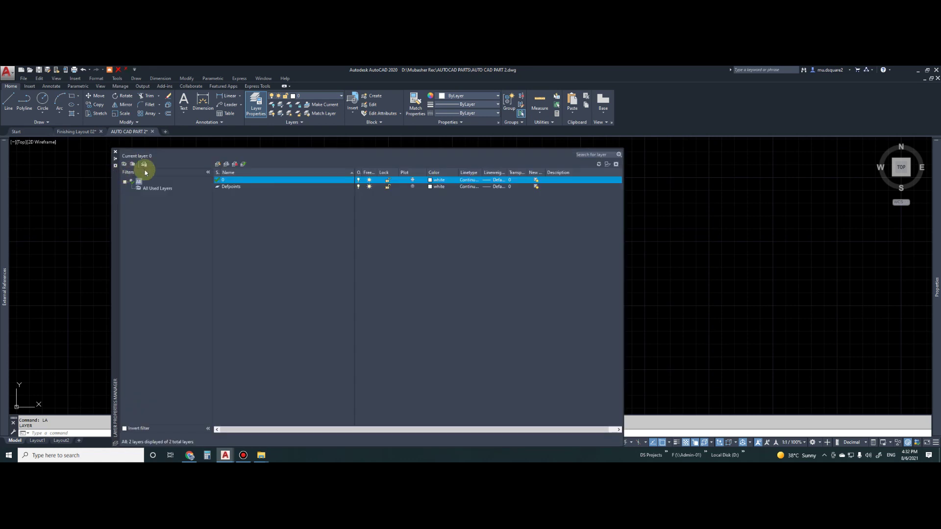
{"action": "left_click", "coordinate": [218, 165]}
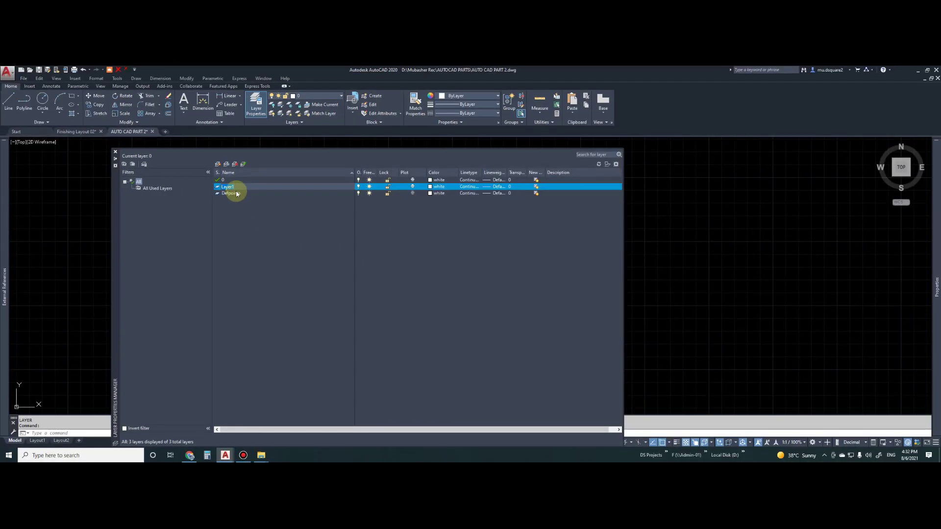
{"action": "type", "text": "WALL"}
{"action": "left_click", "coordinate": [237, 194]}
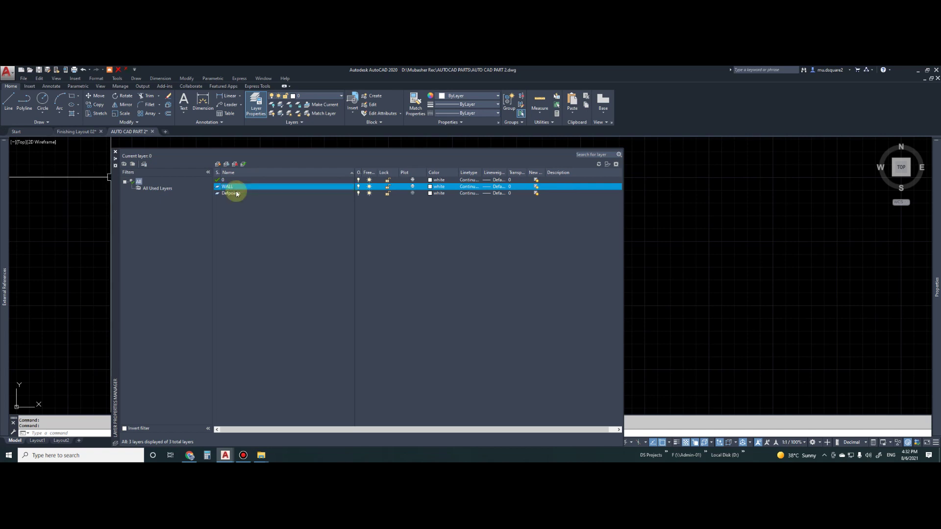
Create two more layers named WAINDOW and DOOR
{"action": "left_click", "coordinate": [218, 164]}
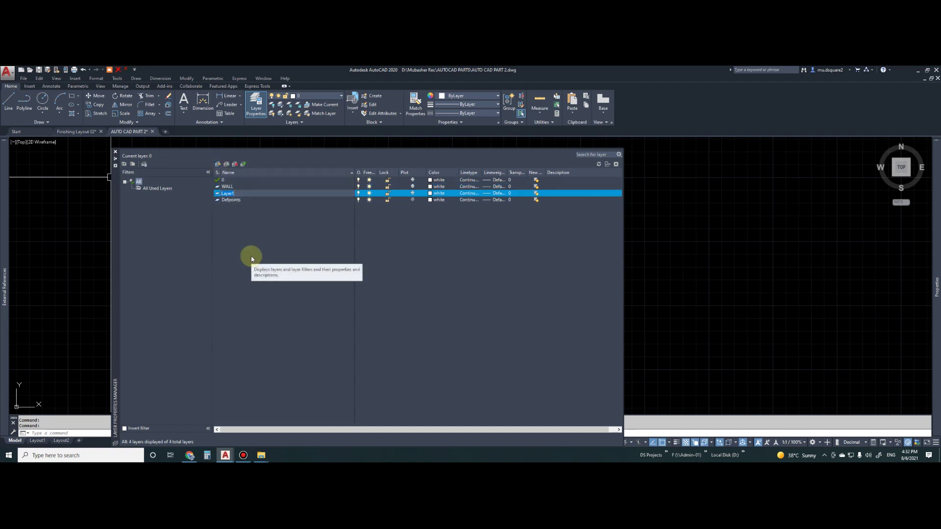
{"action": "type", "text": "WAINDOW"}
{"action": "left_click", "coordinate": [252, 258]}
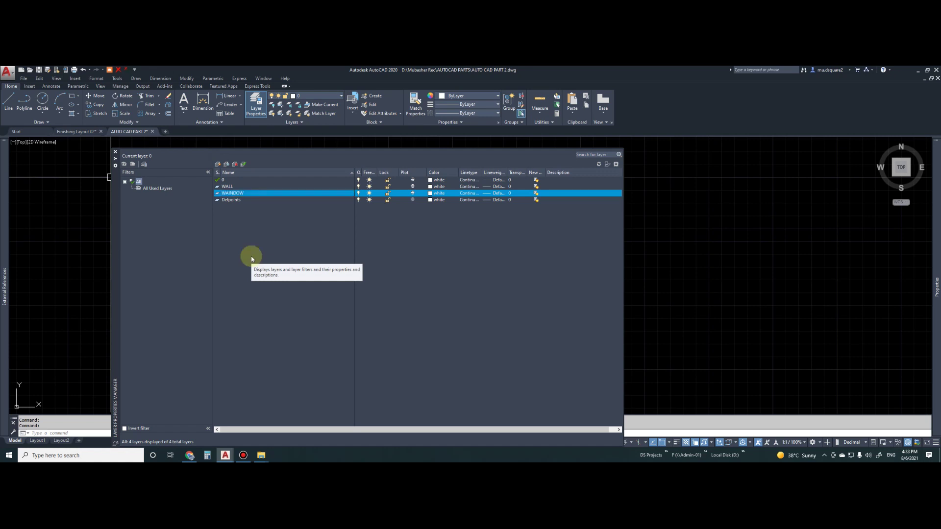
{"action": "key", "text": "alt+n"}
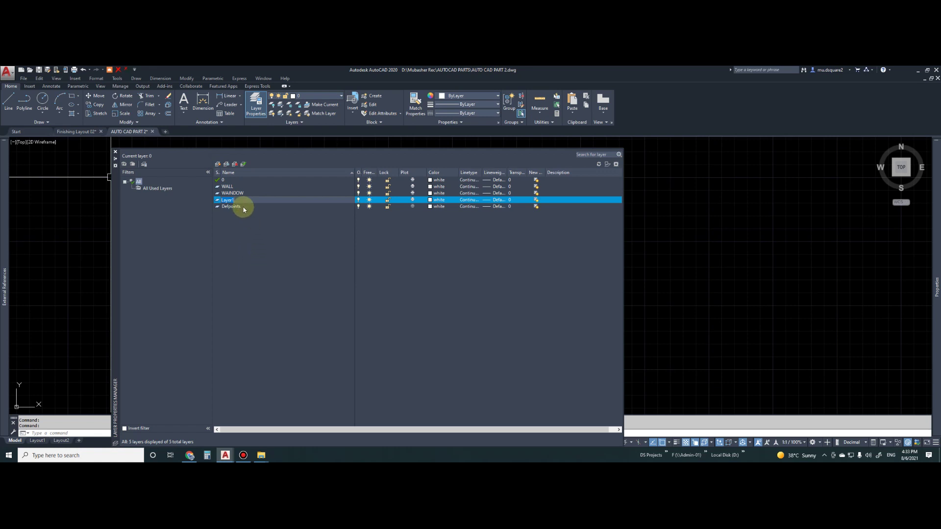
{"action": "type", "text": "DOOR"}
{"action": "key", "text": "Return"}
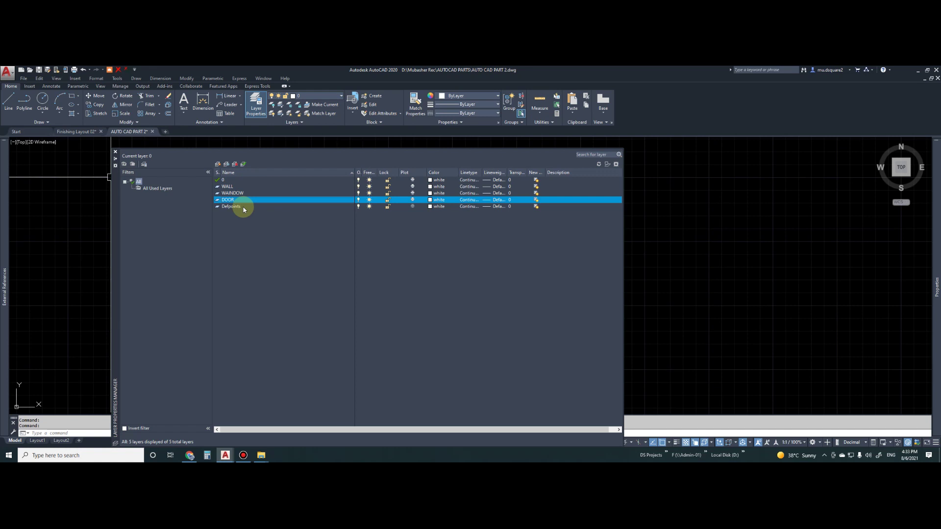
Create a layer named DIMENTION below the DOOR layer
{"action": "key", "text": "alt+n"}
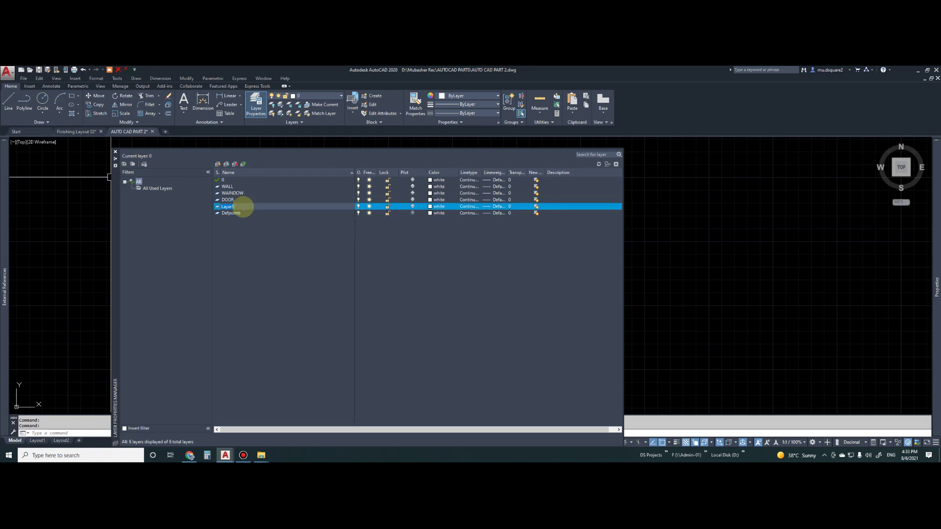
{"action": "type", "text": "DIMENTION"}
{"action": "left_click", "coordinate": [244, 208]}
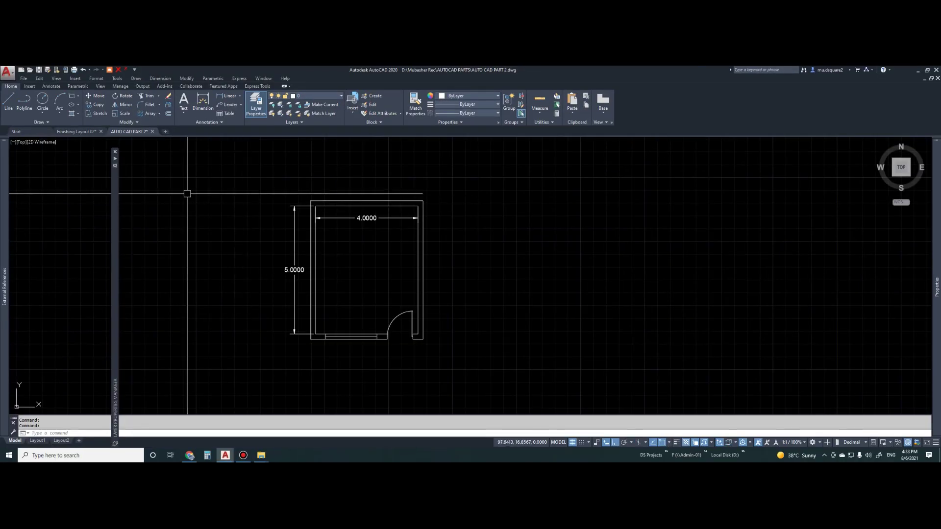
Set the WALL layer's colour to orange, index colour 30
{"action": "mouse_move", "coordinate": [114, 189]}
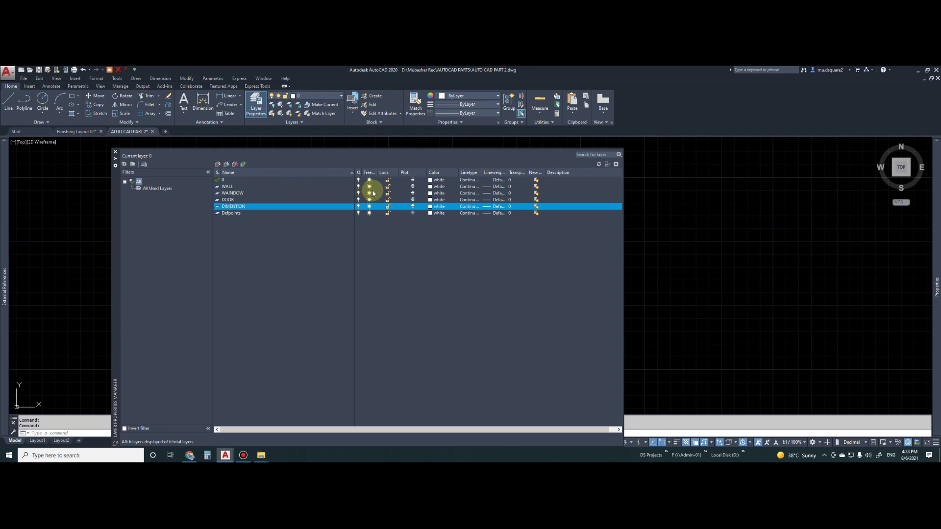
{"action": "left_click", "coordinate": [242, 187]}
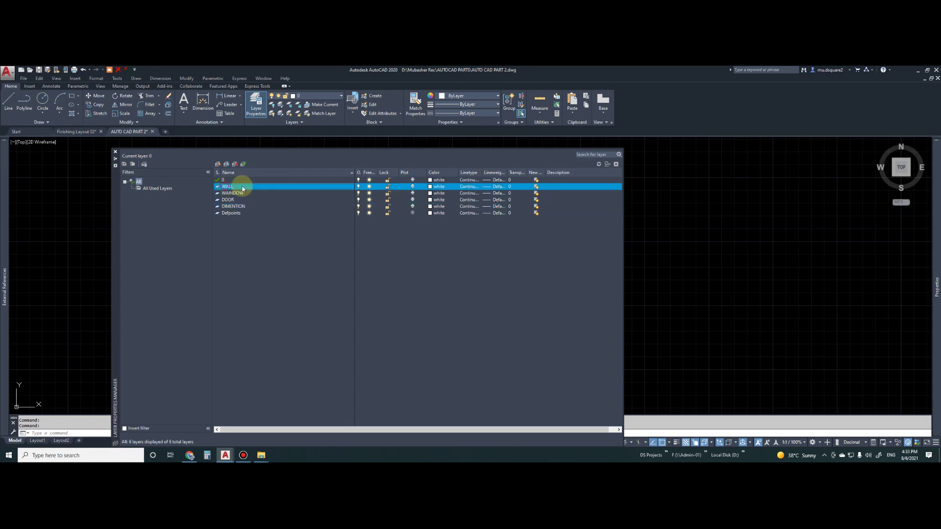
{"action": "left_click", "coordinate": [436, 186]}
{"action": "left_click", "coordinate": [433, 232]}
{"action": "left_click", "coordinate": [471, 315]}
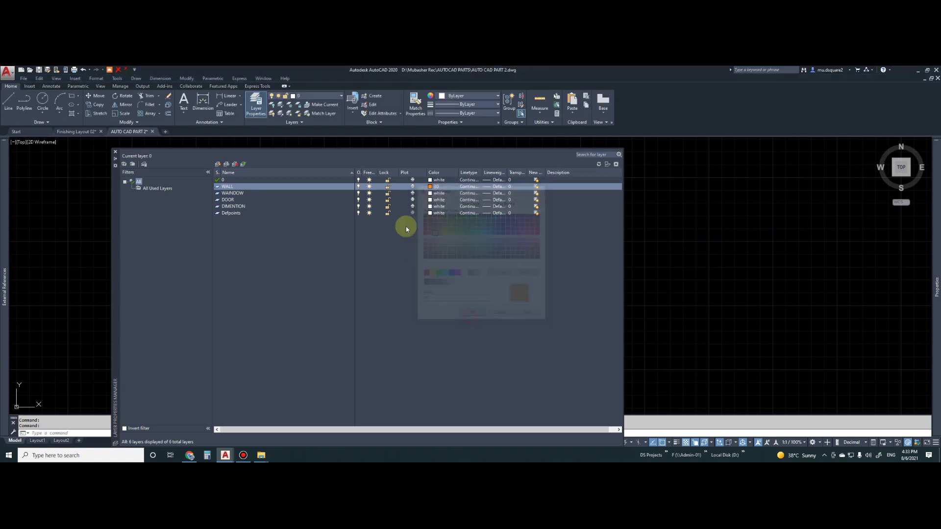
Set the WAINDOW layer's colour to cyan
{"action": "left_click", "coordinate": [436, 193]}
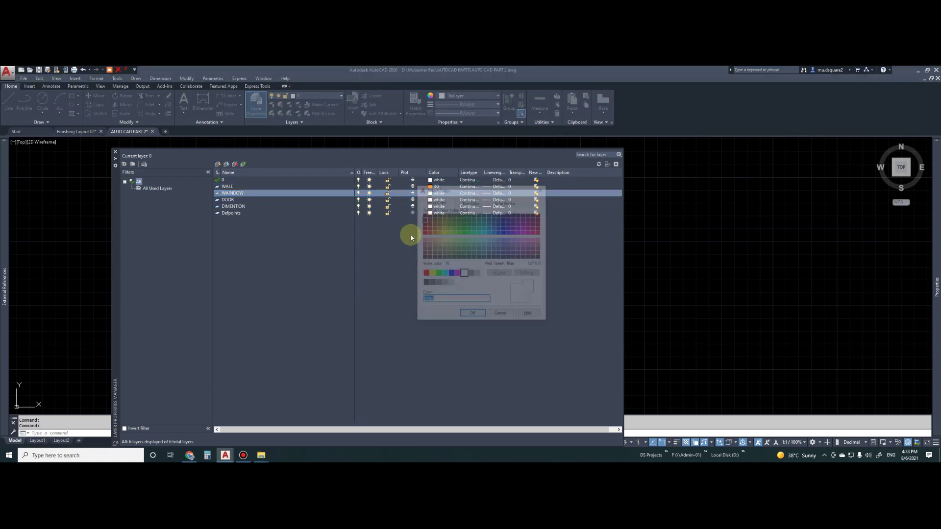
{"action": "left_click", "coordinate": [444, 274]}
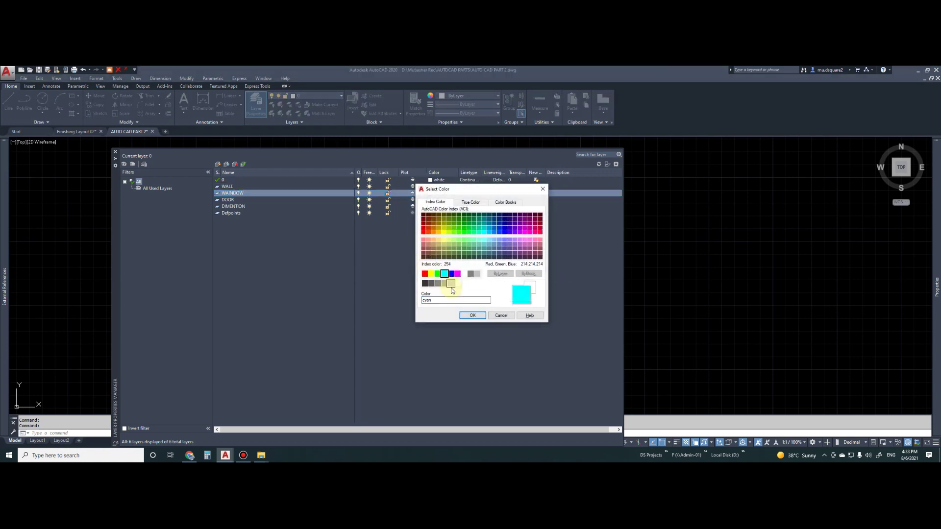
{"action": "left_click", "coordinate": [471, 315]}
Set the DOOR layer's colour to brown, index colour 34
{"action": "left_click", "coordinate": [227, 200]}
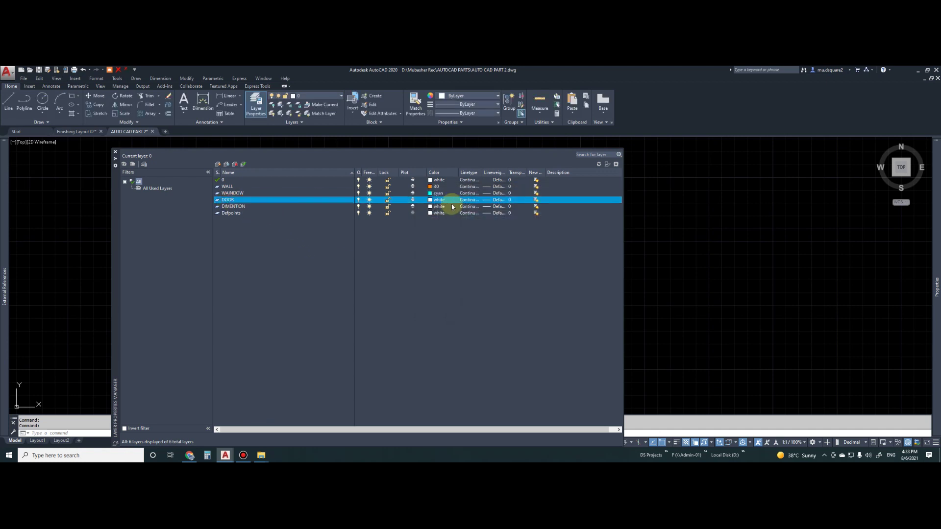
{"action": "left_click", "coordinate": [436, 200]}
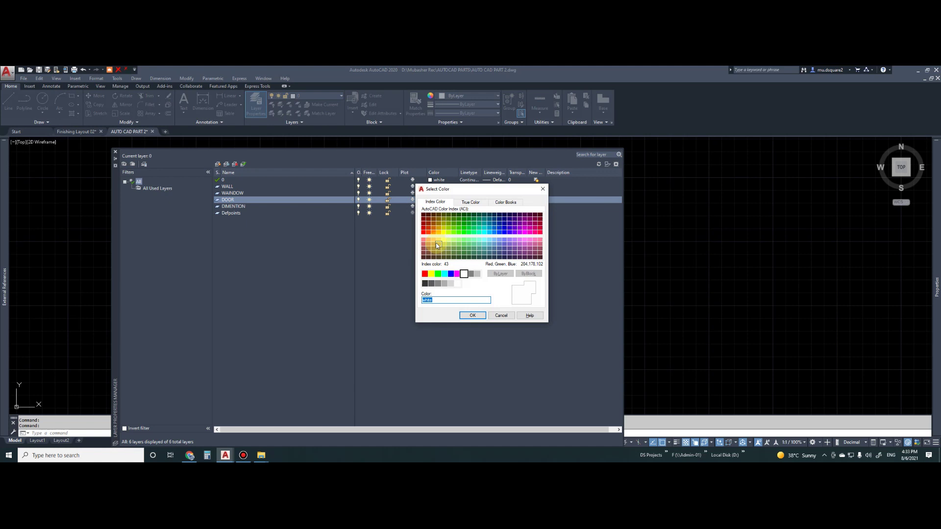
{"action": "left_click", "coordinate": [434, 245]}
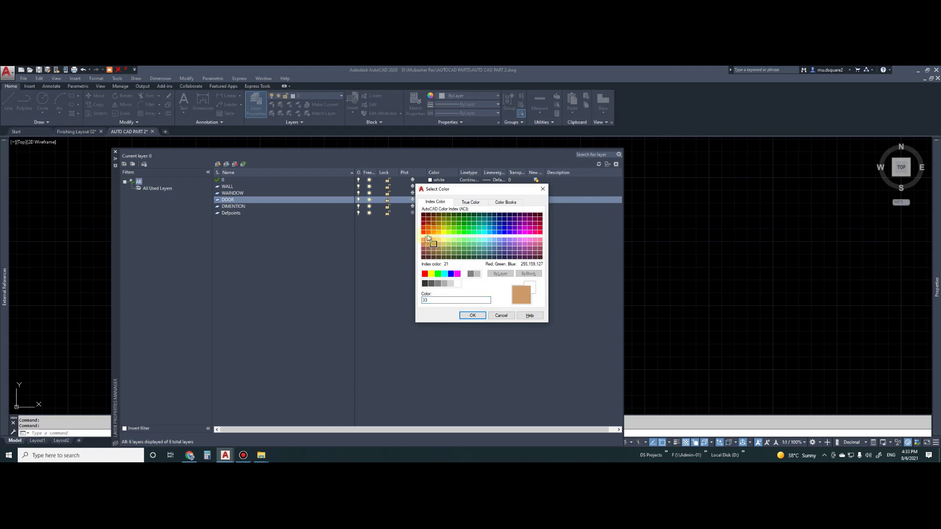
{"action": "left_click", "coordinate": [434, 224]}
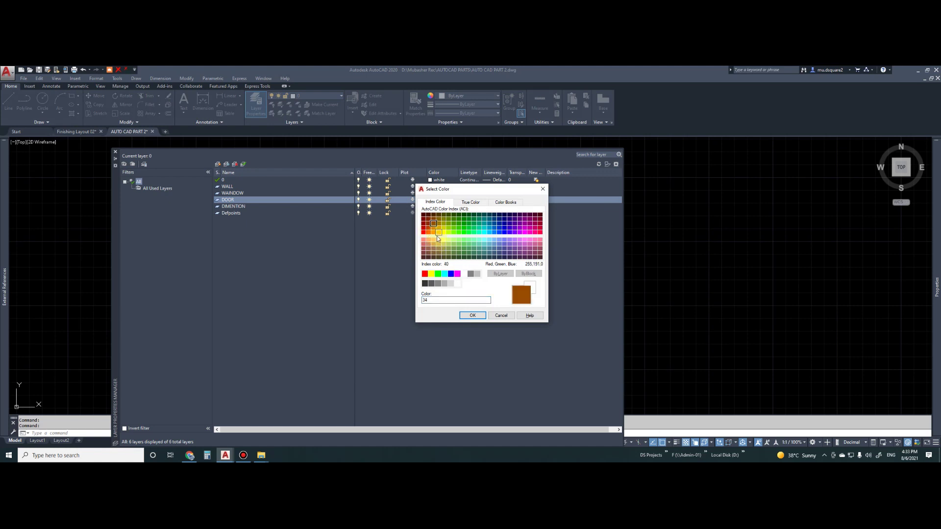
{"action": "left_click", "coordinate": [474, 316]}
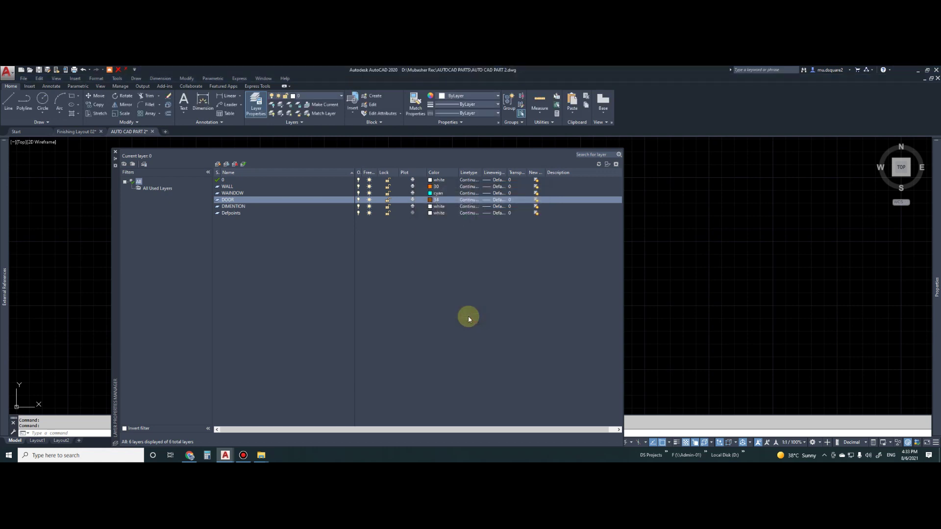
Set the DIMENTION layer's colour to grey, index colour 8, and close the layer manager
{"action": "left_click", "coordinate": [431, 208]}
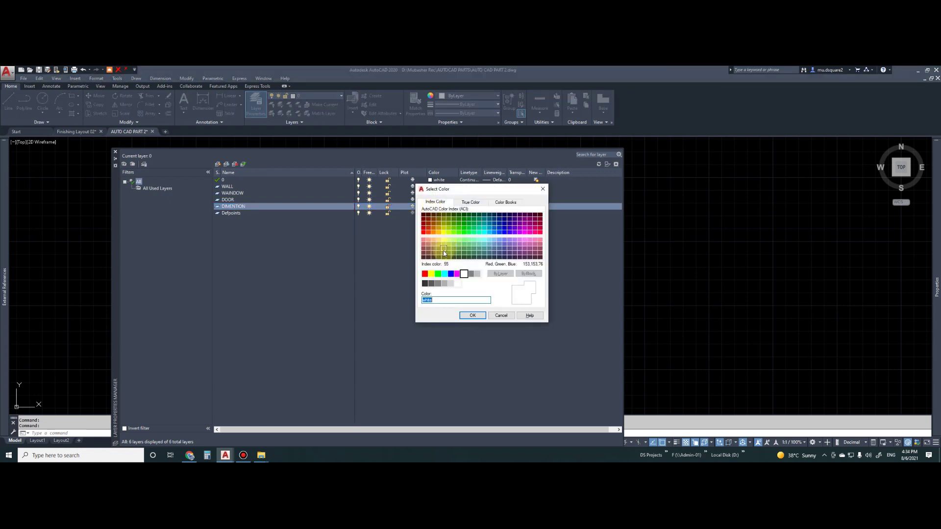
{"action": "left_click", "coordinate": [471, 274]}
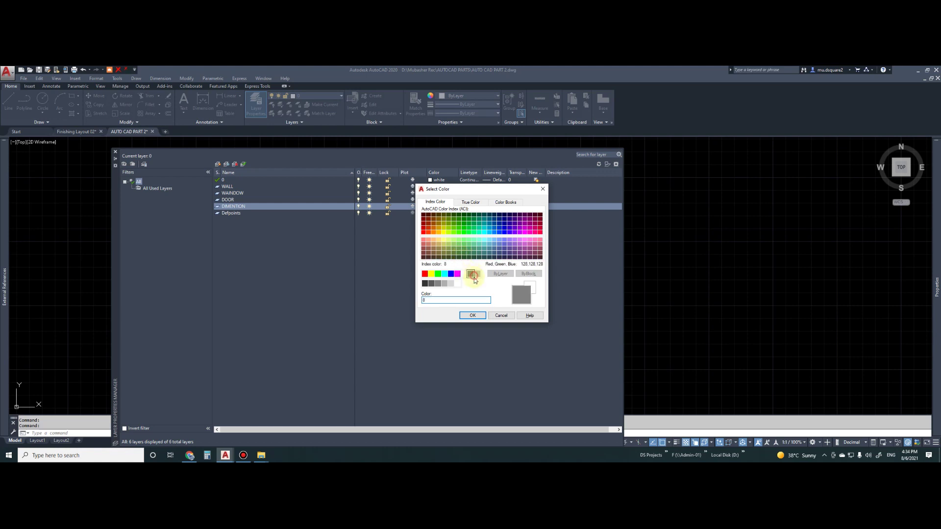
{"action": "left_click", "coordinate": [472, 315]}
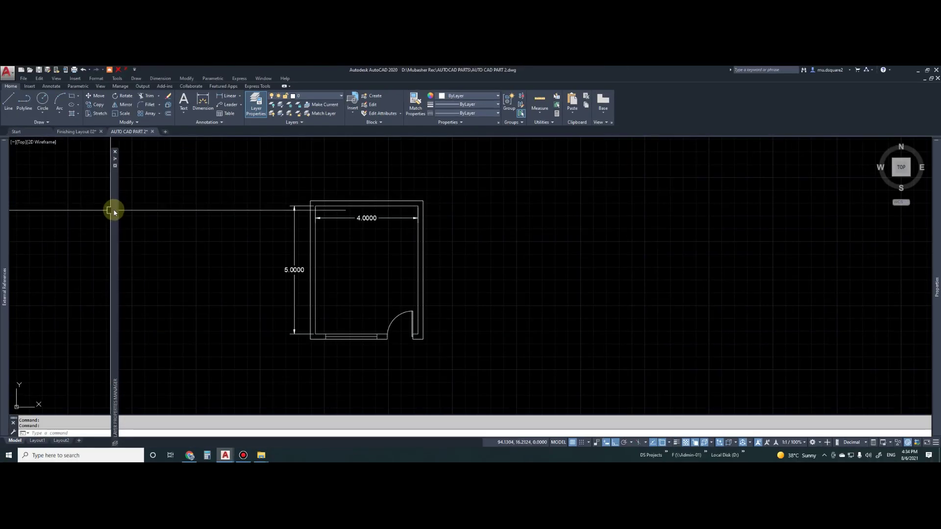
{"action": "mouse_move", "coordinate": [114, 209]}
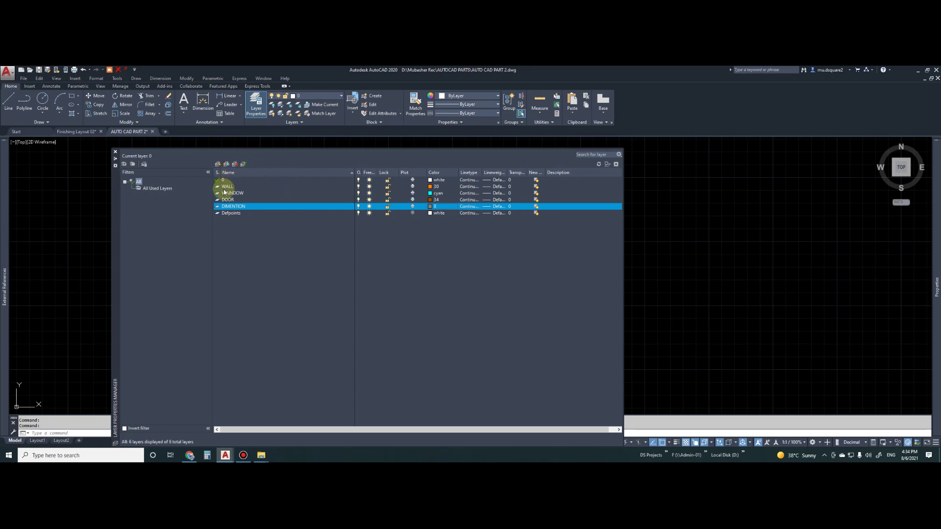
{"action": "left_click", "coordinate": [115, 153]}
{"action": "left_click", "coordinate": [343, 204]}
{"action": "left_click", "coordinate": [321, 228]}
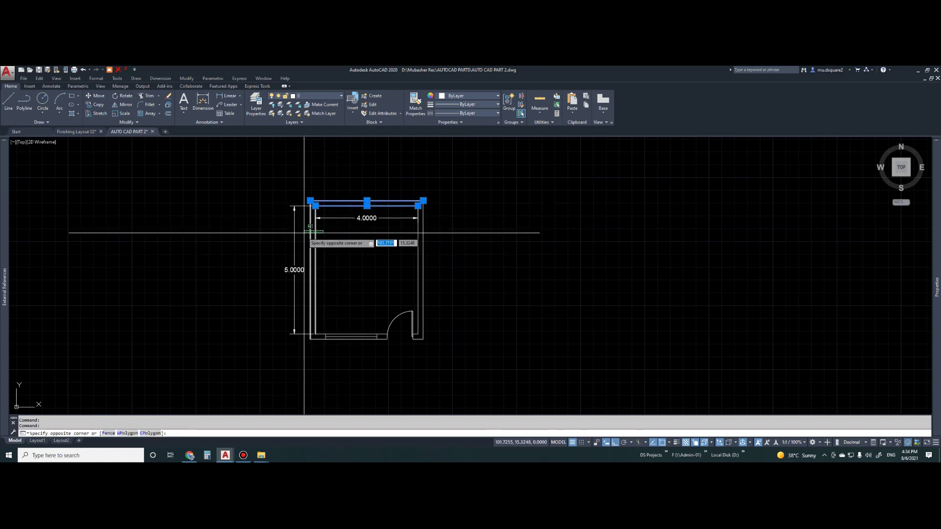
{"action": "key", "text": "Escape"}
{"action": "key", "text": "Escape"}
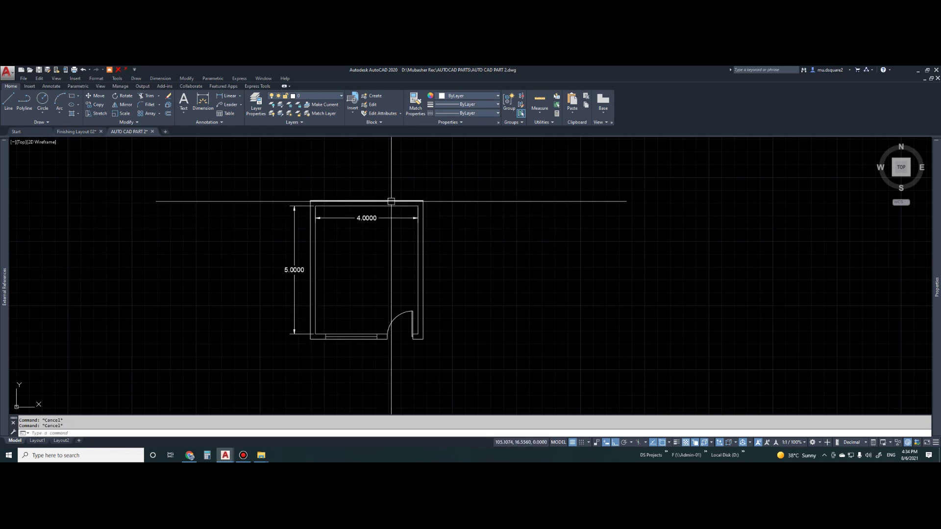
Select the double lines of the room's upper and right-hand walls without including the dimensions
{"action": "middle_click_drag", "start_coordinate": [357, 204], "coordinate": [342, 227]}
{"action": "left_click", "coordinate": [289, 197]}
{"action": "left_click", "coordinate": [431, 240]}
{"action": "left_click", "coordinate": [490, 258]}
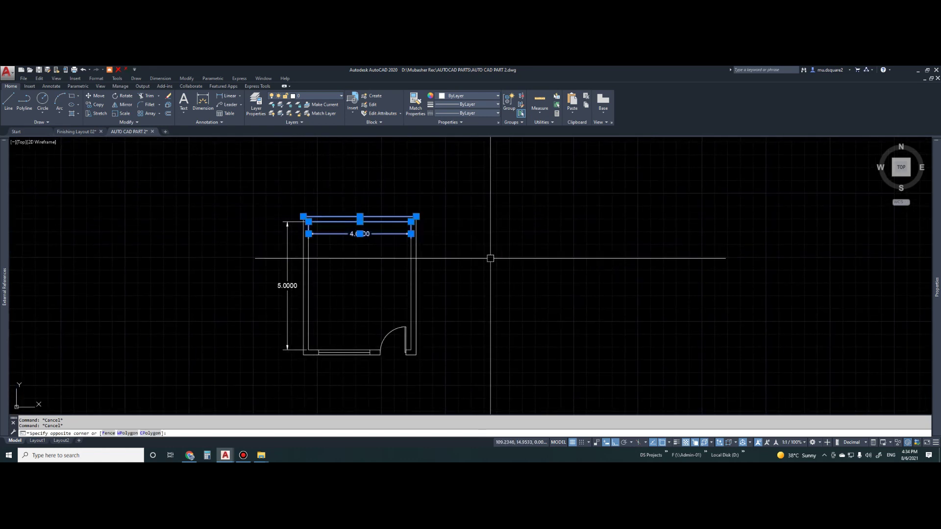
{"action": "scroll", "coordinate": [396, 213], "scroll_direction": "up", "scroll_amount": 2}
{"action": "left_click", "coordinate": [396, 213]}
{"action": "left_click", "coordinate": [456, 267]}
{"action": "left_click", "coordinate": [382, 300]}
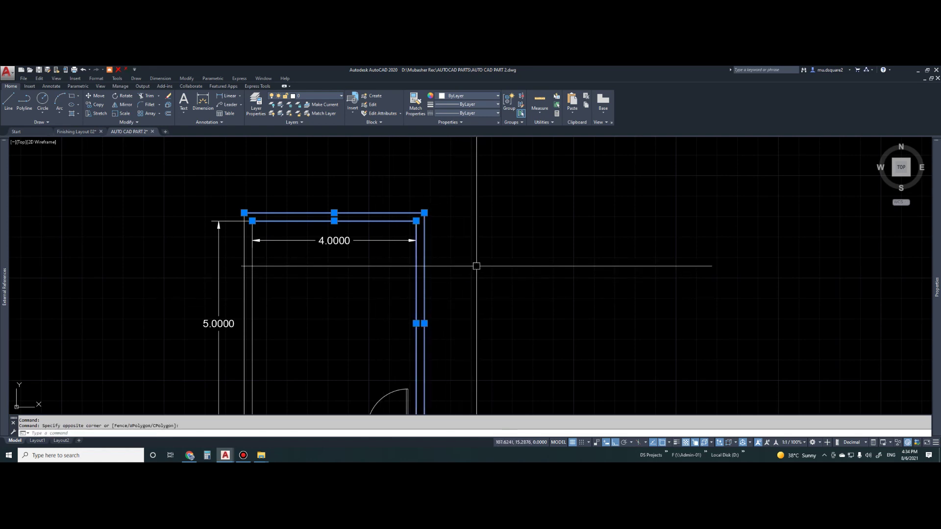
{"action": "left_click", "coordinate": [451, 257]}
{"action": "left_click", "coordinate": [410, 278]}
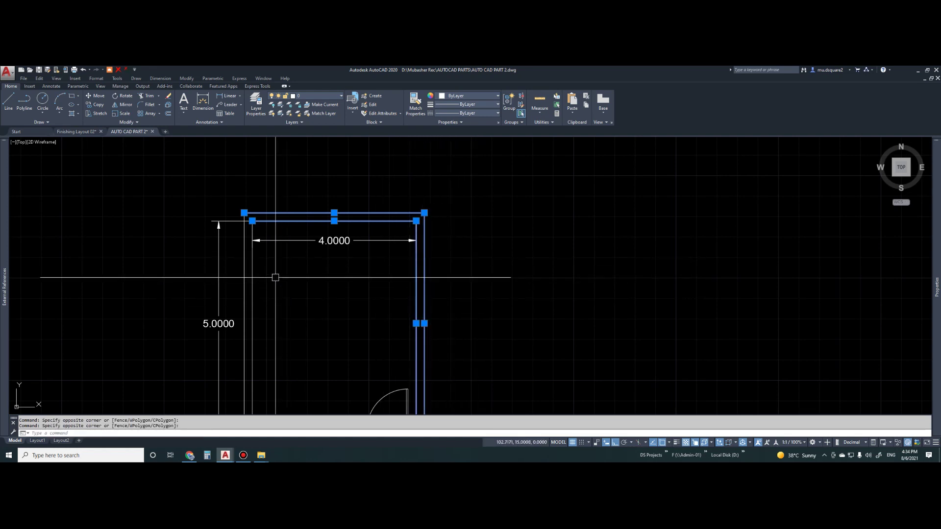
Add both lines of the room's left-hand wall to the selection
{"action": "left_click", "coordinate": [246, 260]}
{"action": "left_click", "coordinate": [294, 280]}
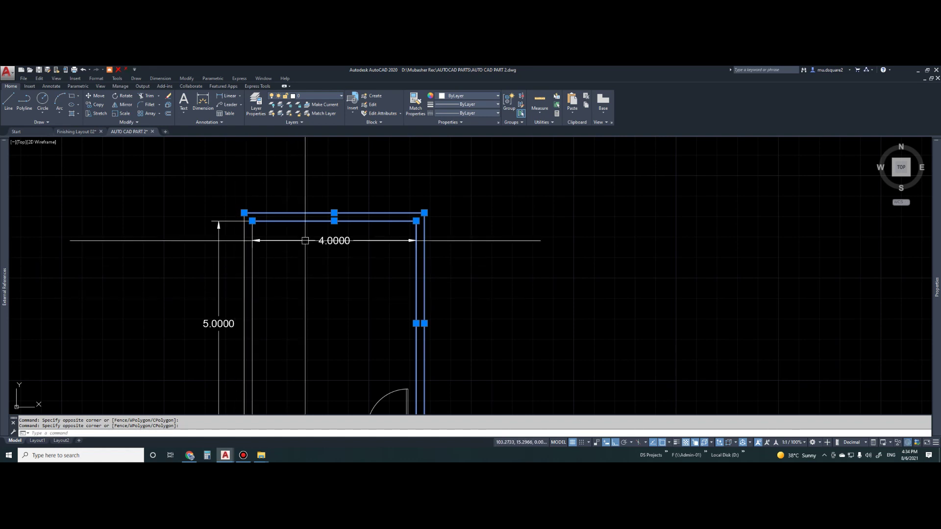
{"action": "scroll", "coordinate": [293, 281], "scroll_direction": "down", "scroll_amount": 3}
{"action": "scroll", "coordinate": [300, 227], "scroll_direction": "up", "scroll_amount": 3}
{"action": "left_click", "coordinate": [285, 211]}
{"action": "left_click", "coordinate": [332, 276]}
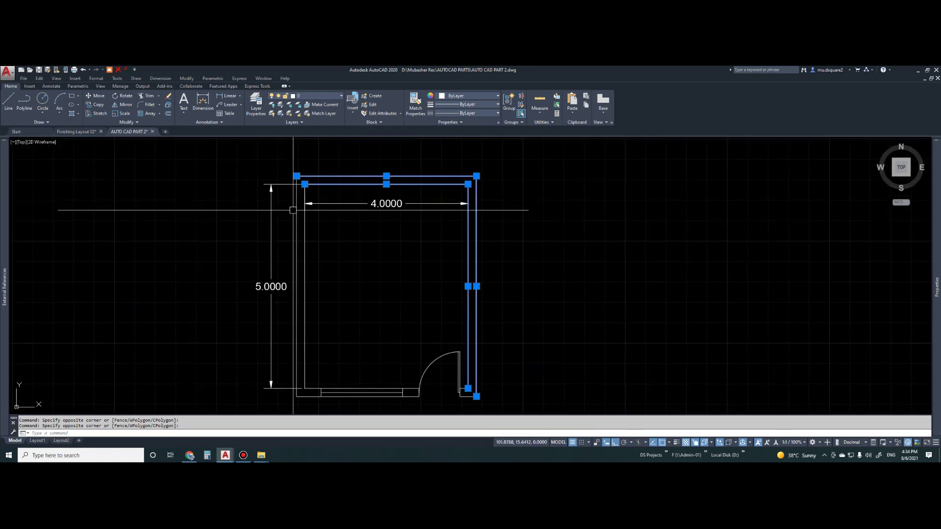
{"action": "left_click", "coordinate": [290, 155]}
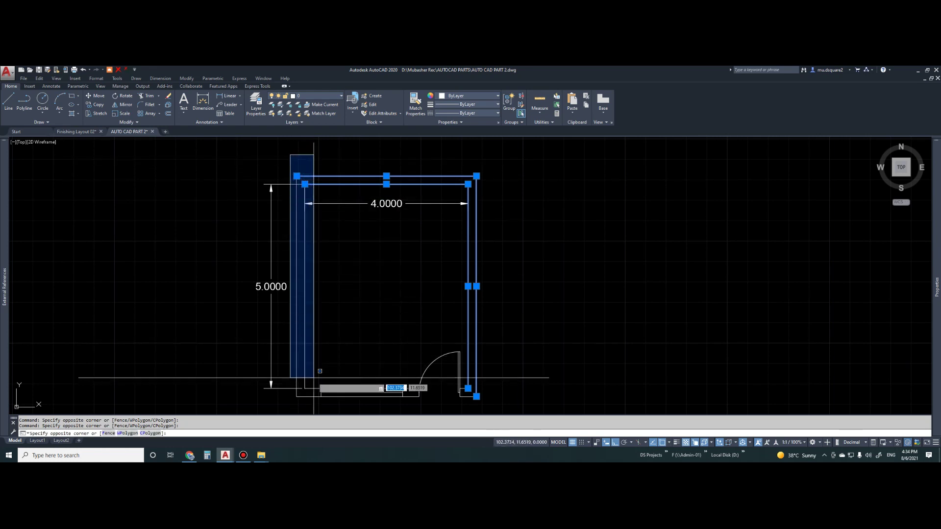
{"action": "left_click", "coordinate": [318, 399]}
{"action": "scroll", "coordinate": [350, 363], "scroll_direction": "down", "scroll_amount": 1}
{"action": "scroll", "coordinate": [427, 309], "scroll_direction": "up", "scroll_amount": 1}
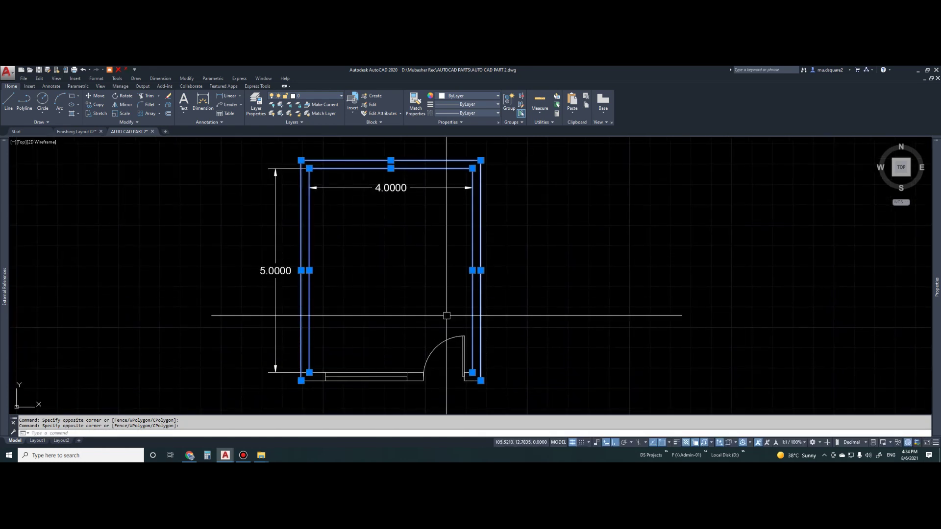
Add the short wall segments beside the window and door to the selection and assign all selected wall lines to the WALL layer
{"action": "scroll", "coordinate": [325, 399], "scroll_direction": "up", "scroll_amount": 5}
{"action": "left_click", "coordinate": [226, 258]}
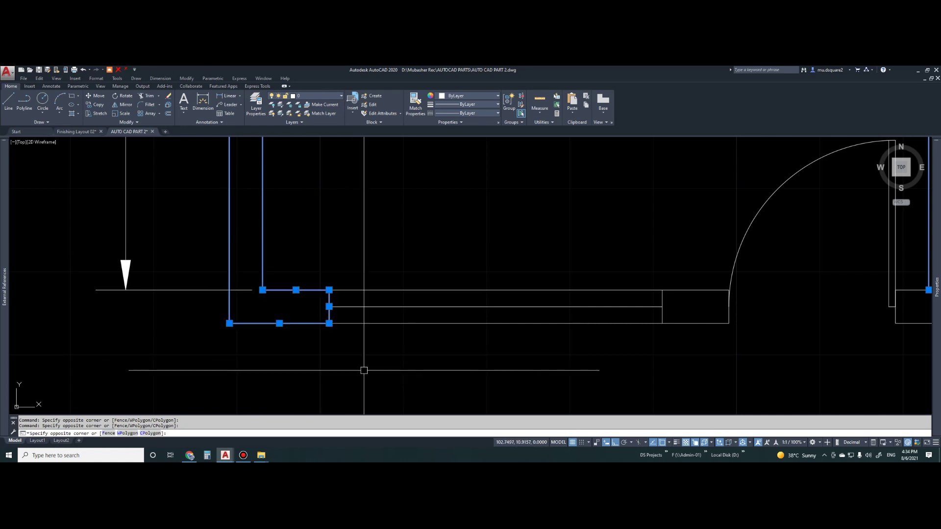
{"action": "scroll", "coordinate": [363, 370], "scroll_direction": "down", "scroll_amount": 4}
{"action": "scroll", "coordinate": [336, 286], "scroll_direction": "up", "scroll_amount": 3}
{"action": "left_click", "coordinate": [392, 299]}
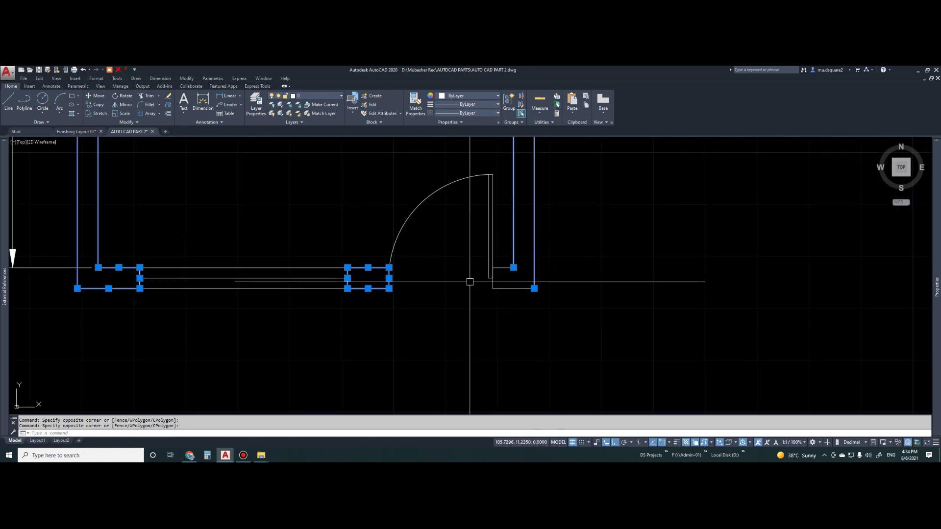
{"action": "scroll", "coordinate": [469, 281], "scroll_direction": "up", "scroll_amount": 5}
{"action": "left_click", "coordinate": [466, 260]}
{"action": "scroll", "coordinate": [470, 283], "scroll_direction": "down", "scroll_amount": 5}
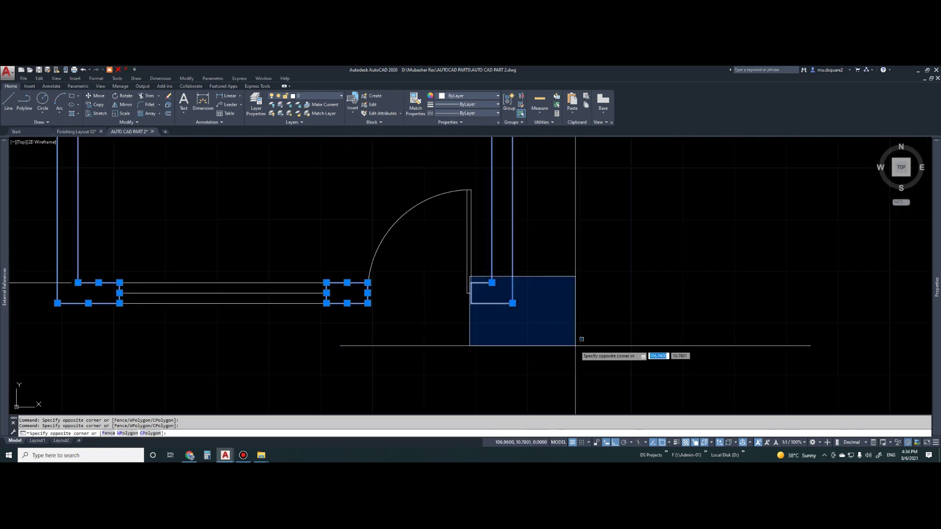
{"action": "left_click", "coordinate": [575, 346]}
{"action": "scroll", "coordinate": [514, 348], "scroll_direction": "down", "scroll_amount": 6}
{"action": "scroll", "coordinate": [500, 260], "scroll_direction": "up", "scroll_amount": 2}
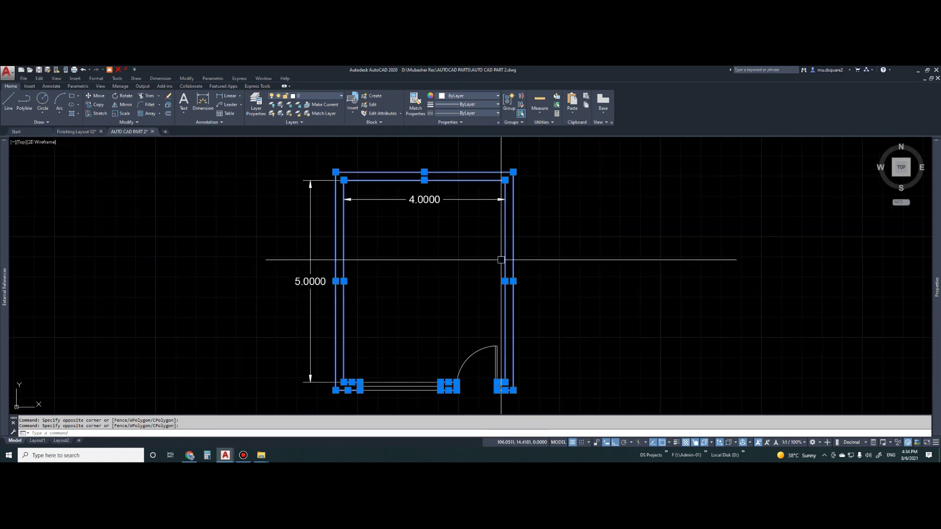
{"action": "left_click", "coordinate": [317, 97]}
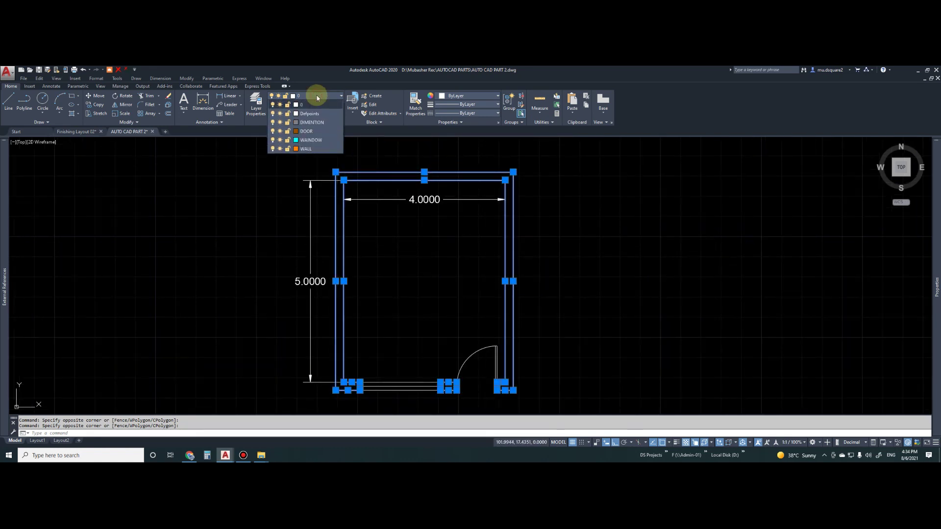
{"action": "left_click", "coordinate": [320, 149]}
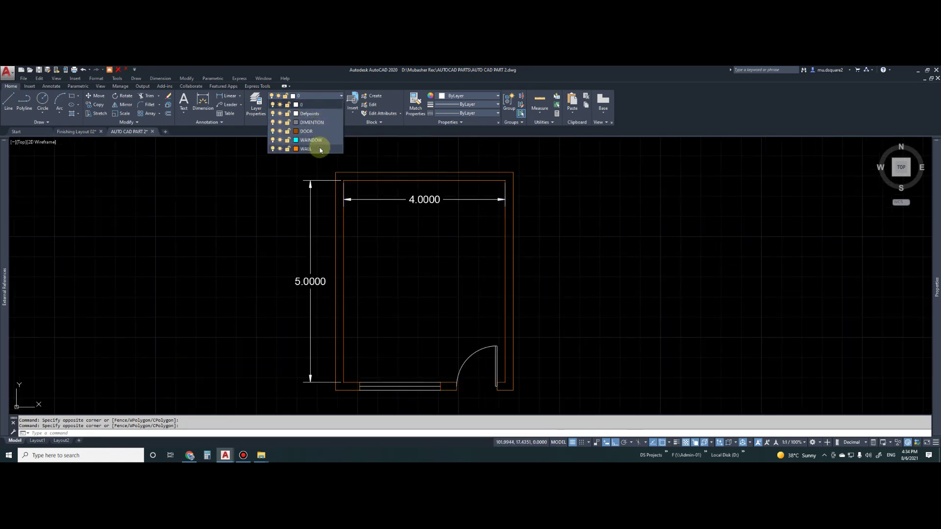
{"action": "left_click", "coordinate": [318, 148]}
{"action": "key", "text": "Escape"}
{"action": "key", "text": "Escape"}
{"action": "middle_click_drag", "start_coordinate": [462, 328], "coordinate": [458, 343]}
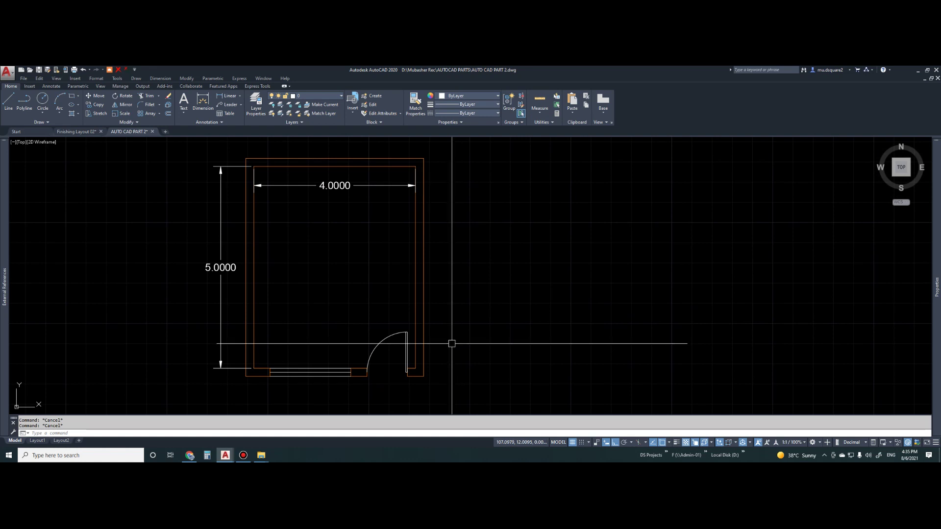
Assign the window lines in the lower wall to the WAINDOW layer
{"action": "middle_click_drag", "start_coordinate": [321, 348], "coordinate": [343, 322]}
{"action": "left_click", "coordinate": [353, 362]}
{"action": "left_click", "coordinate": [346, 321]}
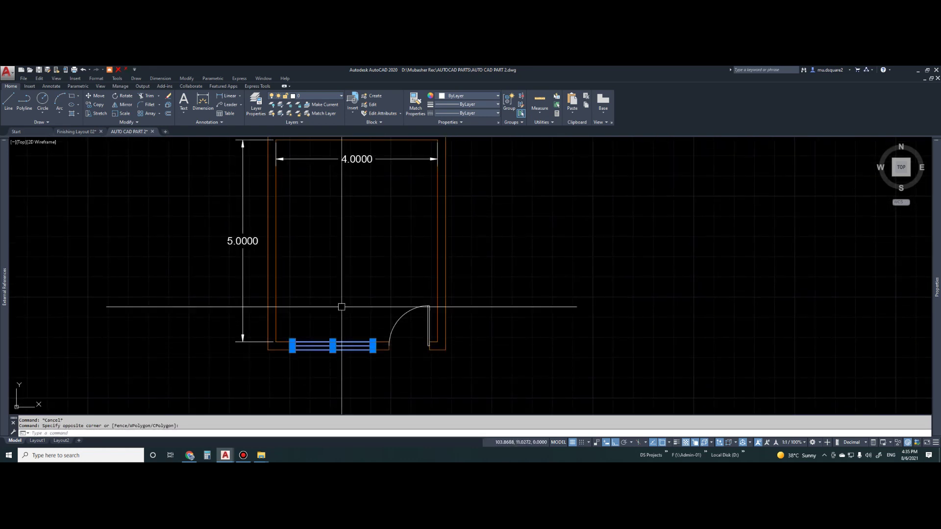
{"action": "left_click", "coordinate": [320, 95]}
{"action": "left_click", "coordinate": [313, 139]}
{"action": "key", "text": "Escape"}
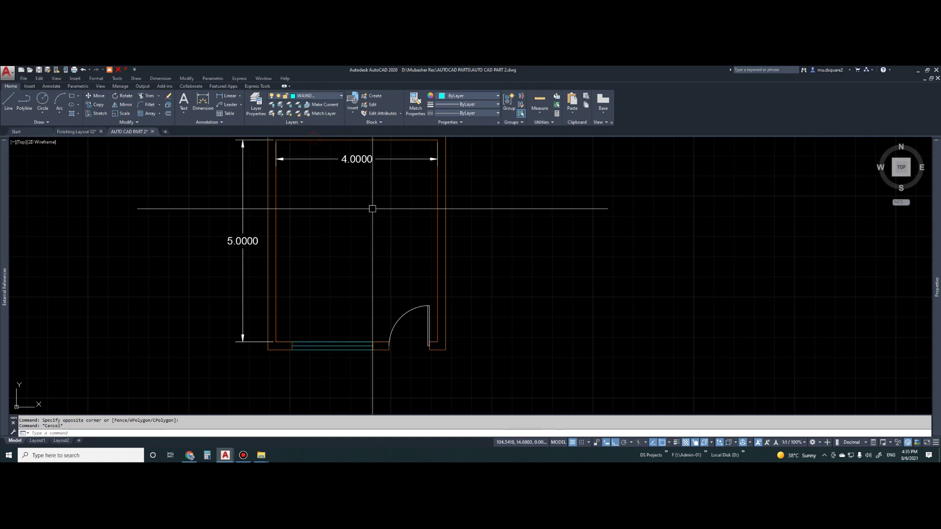
Assign the door leaf and its swing arc to the DOOR layer
{"action": "scroll", "coordinate": [431, 294], "scroll_direction": "up", "scroll_amount": 4}
{"action": "left_click", "coordinate": [441, 255]}
{"action": "left_click", "coordinate": [427, 322]}
{"action": "scroll", "coordinate": [429, 390], "scroll_direction": "up", "scroll_amount": 6}
{"action": "scroll", "coordinate": [440, 314], "scroll_direction": "down", "scroll_amount": 6}
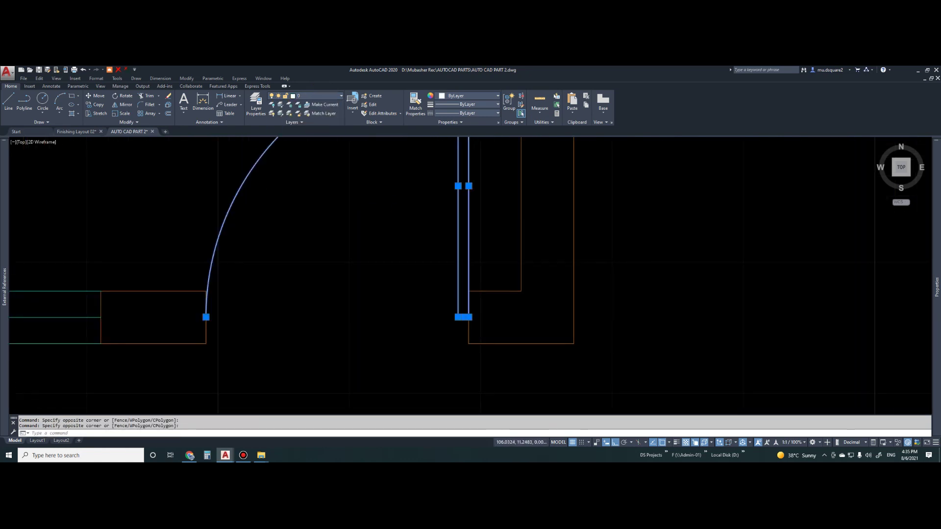
{"action": "left_click", "coordinate": [324, 96]}
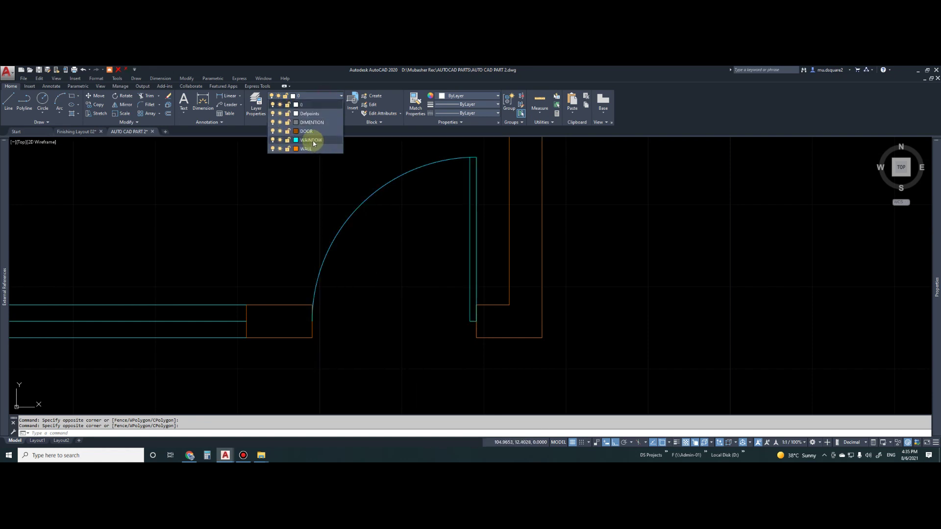
{"action": "left_click", "coordinate": [316, 148]}
{"action": "key", "text": "Escape"}
{"action": "scroll", "coordinate": [412, 334], "scroll_direction": "down", "scroll_amount": 5}
Assign the room's horizontal and vertical dimensions to the DIMENTION layer
{"action": "middle_click_drag", "start_coordinate": [323, 178], "coordinate": [331, 230]}
{"action": "key", "text": "Escape"}
{"action": "left_click", "coordinate": [334, 194]}
{"action": "left_click", "coordinate": [325, 216]}
{"action": "left_click", "coordinate": [250, 282]}
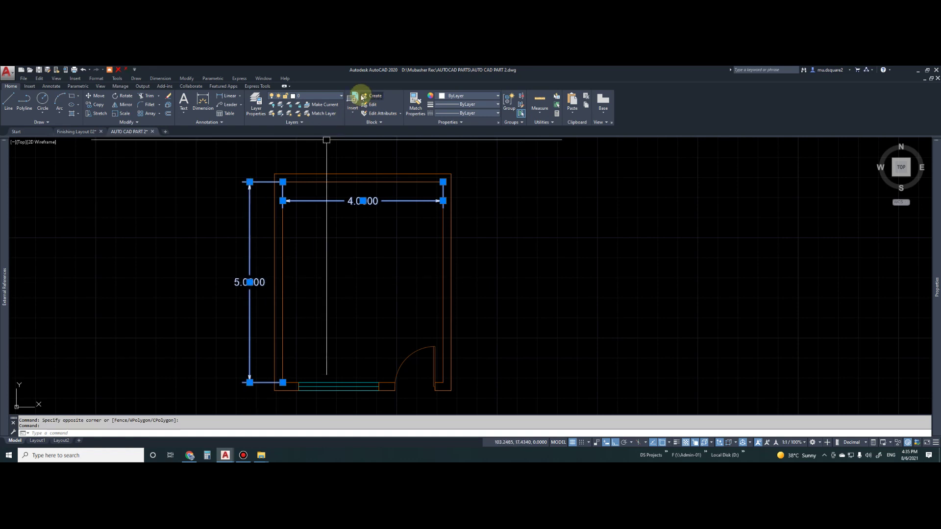
{"action": "left_click", "coordinate": [324, 96]}
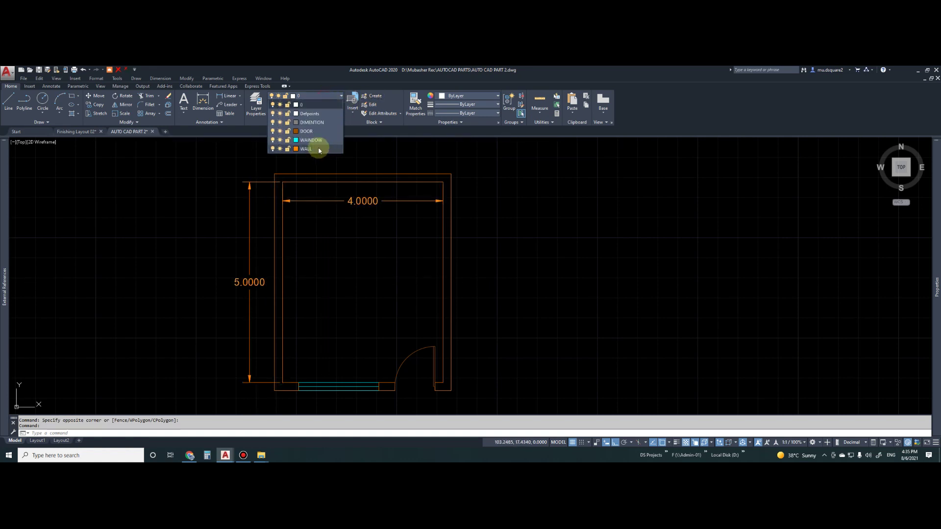
{"action": "left_click", "coordinate": [312, 122]}
{"action": "key", "text": "Escape"}
{"action": "scroll", "coordinate": [411, 302], "scroll_direction": "down", "scroll_amount": 2}
{"action": "scroll", "coordinate": [411, 302], "scroll_direction": "down", "scroll_amount": 1}
{"action": "scroll", "coordinate": [420, 322], "scroll_direction": "up", "scroll_amount": 1}
{"action": "middle_click_drag", "start_coordinate": [445, 318], "coordinate": [401, 330]}
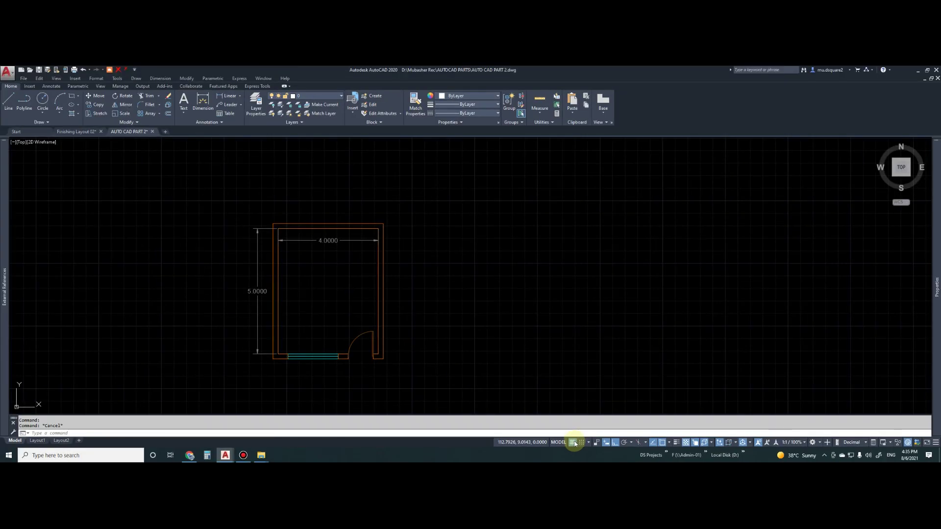
Toggle the drawing grid off and on several times and leave it switched off
{"action": "left_click", "coordinate": [573, 443]}
{"action": "left_click", "coordinate": [573, 444]}
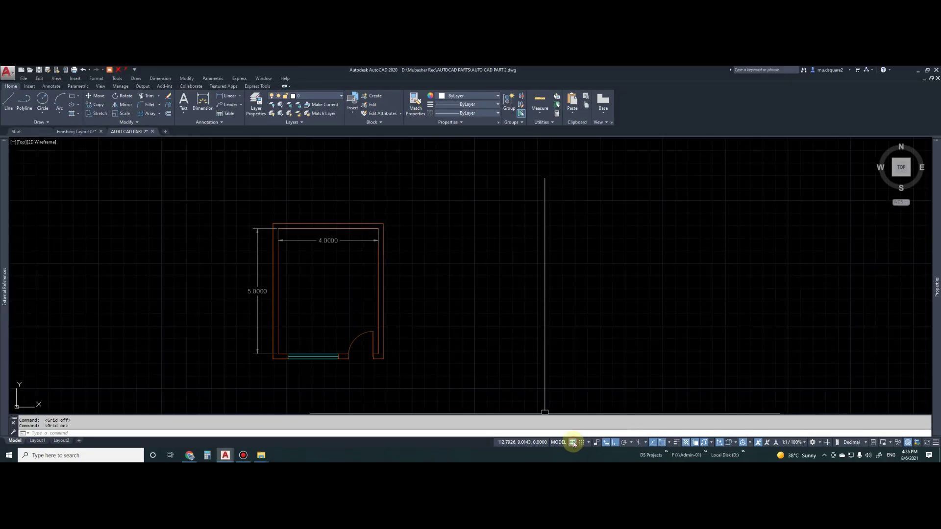
{"action": "left_click", "coordinate": [573, 443]}
{"action": "left_click", "coordinate": [573, 443]}
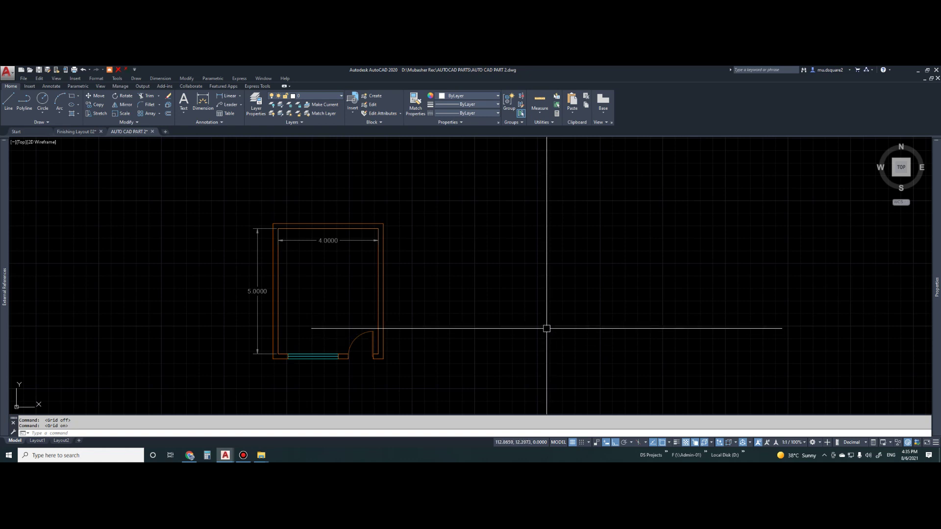
{"action": "key", "text": "F7"}
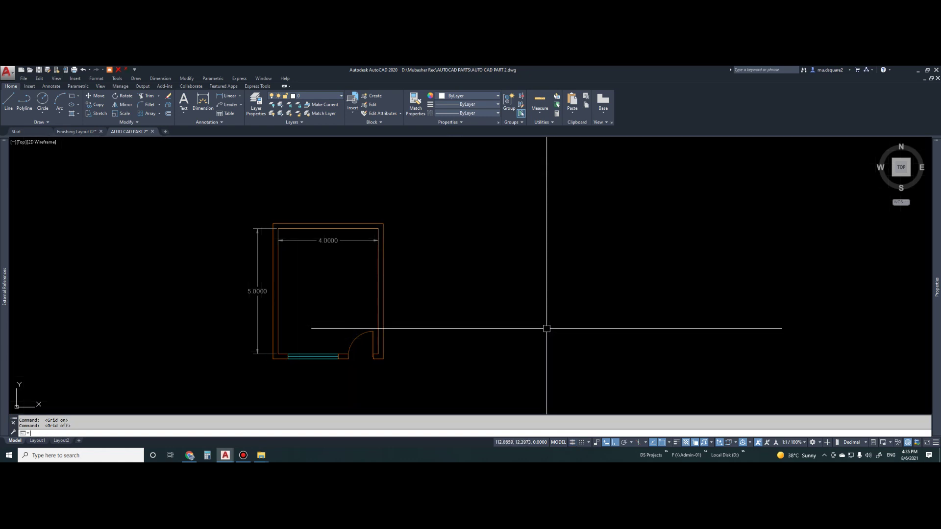
{"action": "key", "text": "F7"}
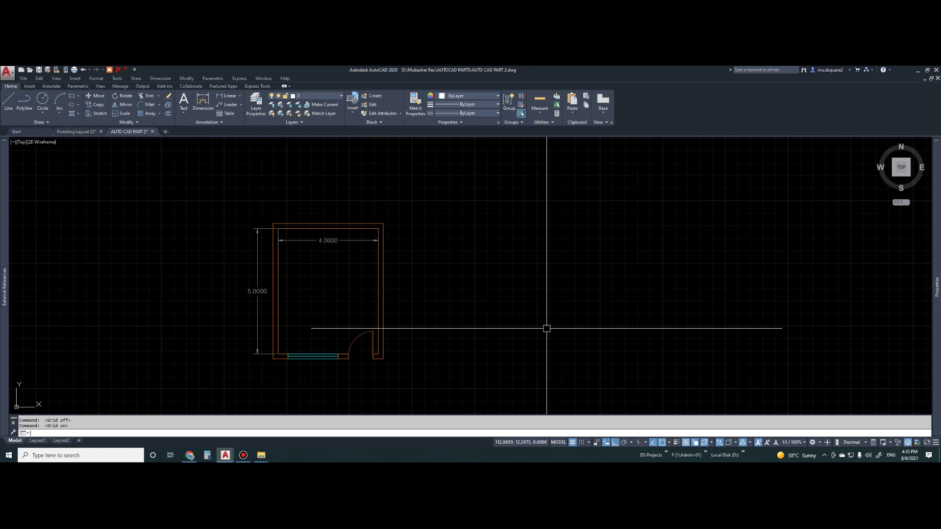
{"action": "key", "text": "F7"}
{"action": "key", "text": "F7"}
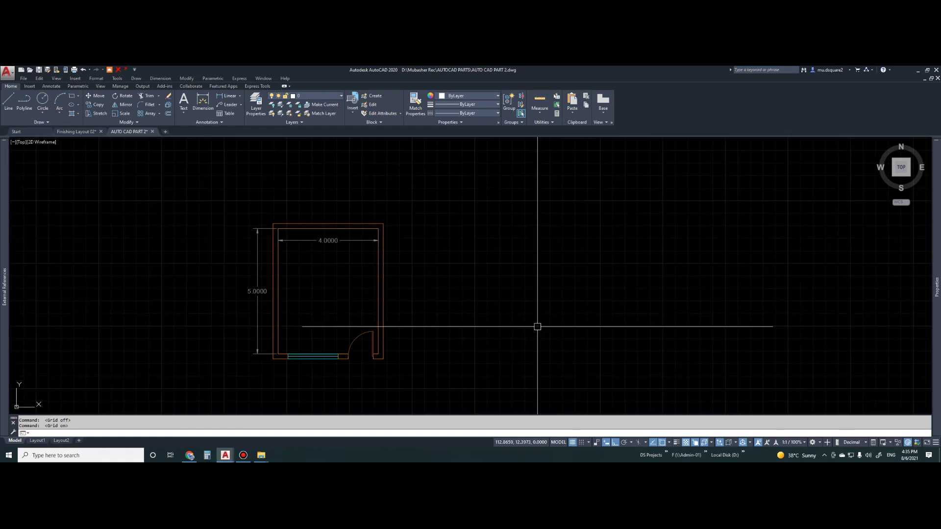
{"action": "middle_click_drag", "start_coordinate": [345, 284], "coordinate": [370, 276]}
{"action": "key", "text": "F7"}
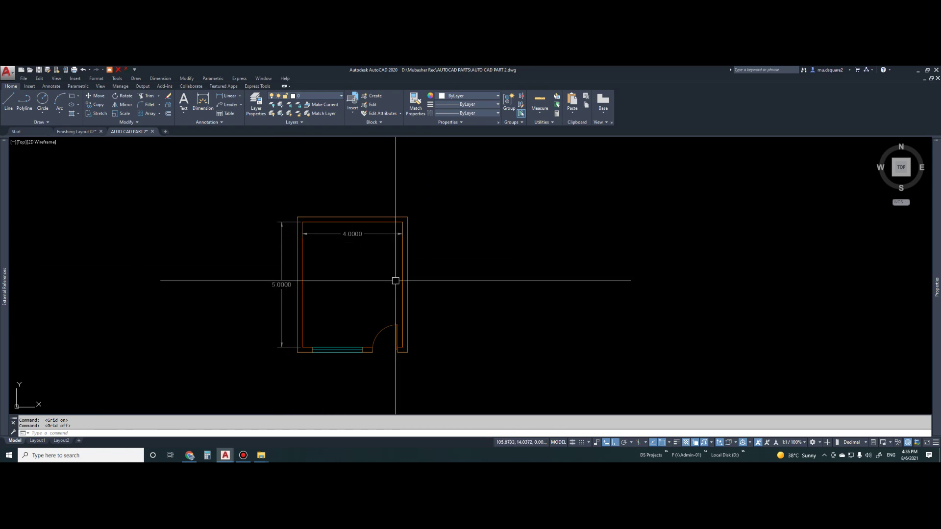
Create a layer named TEXT with the colour green and close the layer manager
{"action": "left_click", "coordinate": [258, 100]}
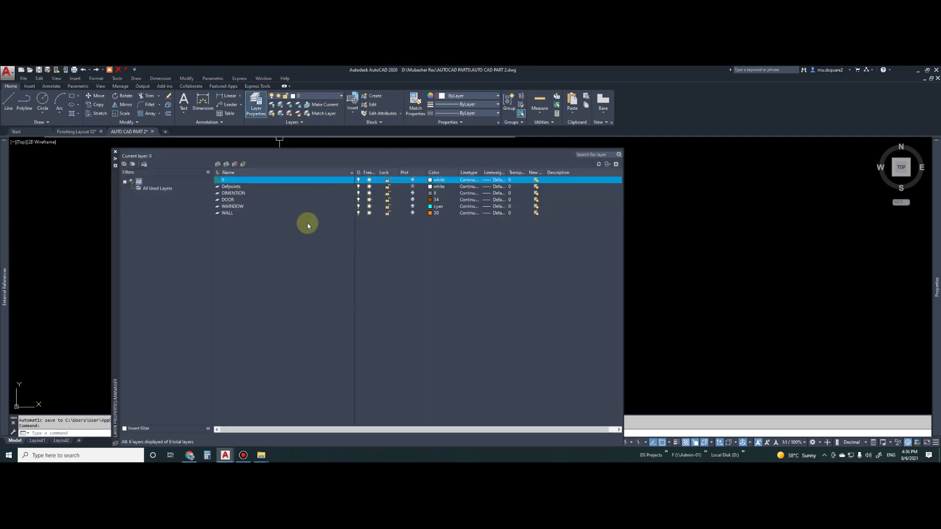
{"action": "left_click", "coordinate": [217, 164]}
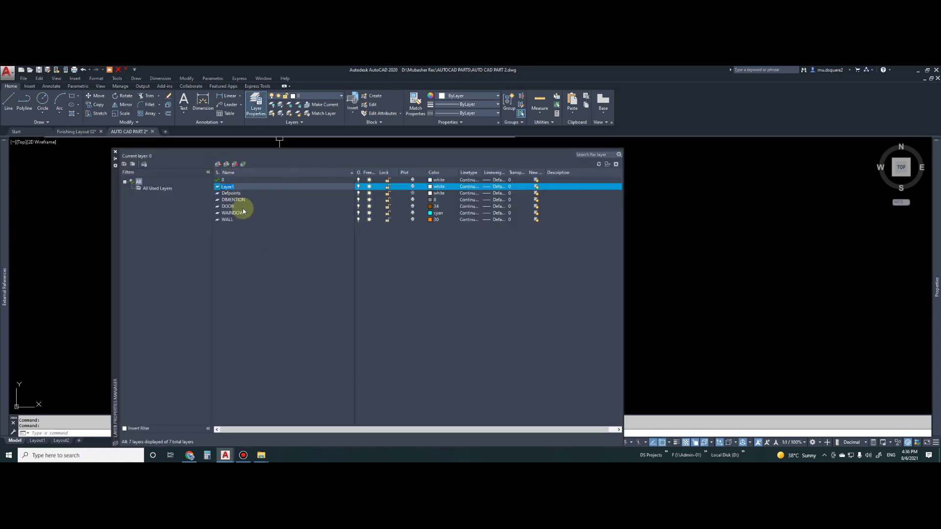
{"action": "type", "text": "TEXT"}
{"action": "key", "text": "Return"}
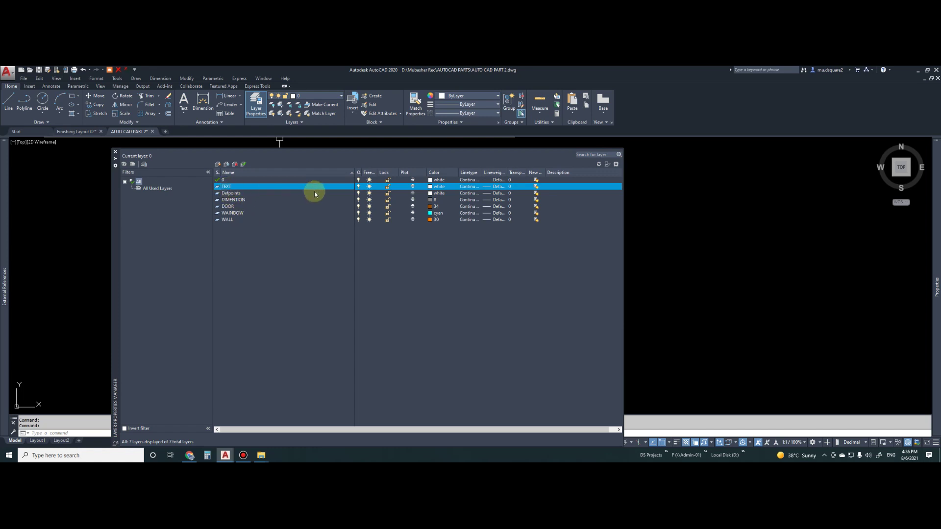
{"action": "left_click", "coordinate": [432, 187]}
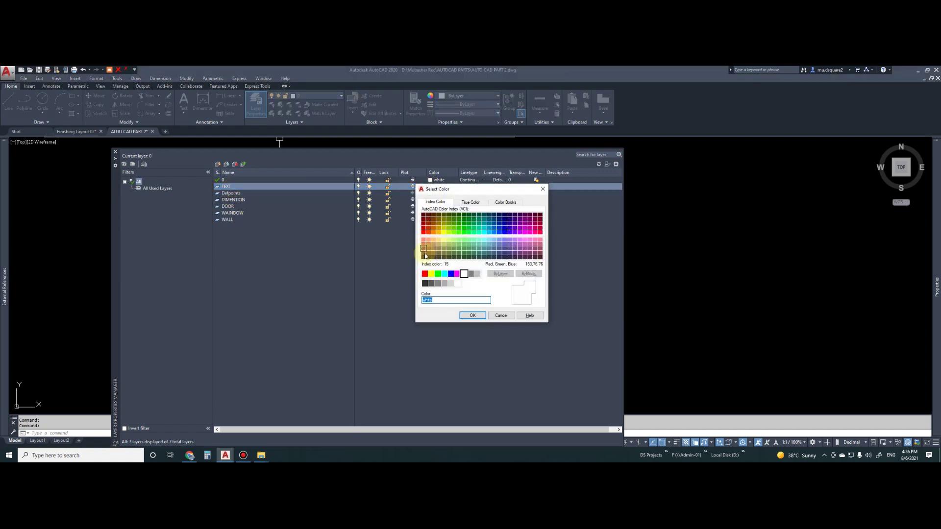
{"action": "left_click", "coordinate": [437, 274]}
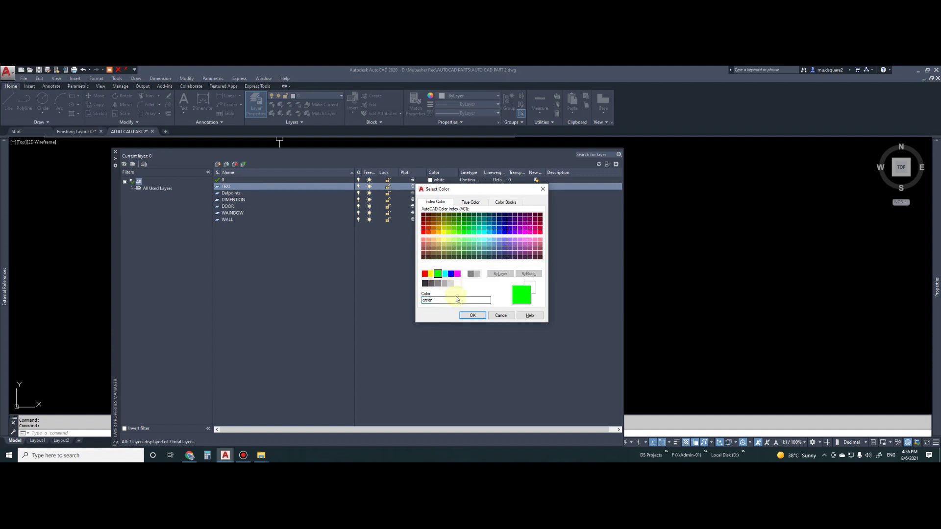
{"action": "left_click", "coordinate": [471, 315]}
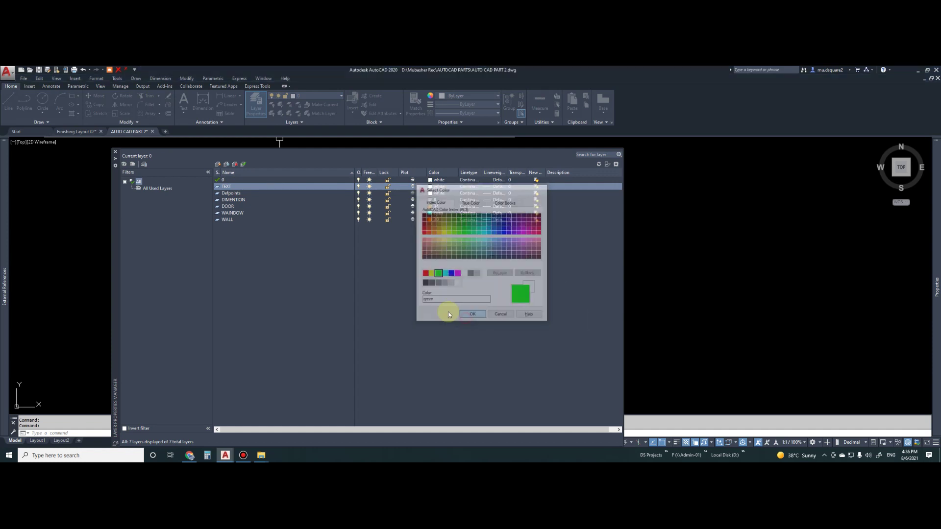
{"action": "left_click", "coordinate": [115, 151]}
{"action": "scroll", "coordinate": [372, 288], "scroll_direction": "up", "scroll_amount": 3}
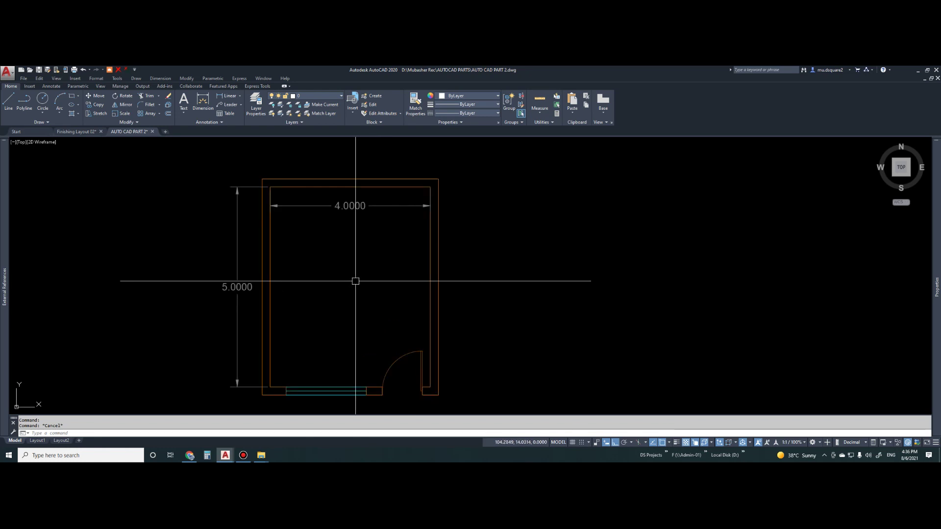
{"action": "left_click", "coordinate": [316, 232]}
{"action": "key", "text": "Escape"}
{"action": "scroll", "coordinate": [372, 273], "scroll_direction": "down", "scroll_amount": 6}
{"action": "scroll", "coordinate": [378, 271], "scroll_direction": "up", "scroll_amount": 4}
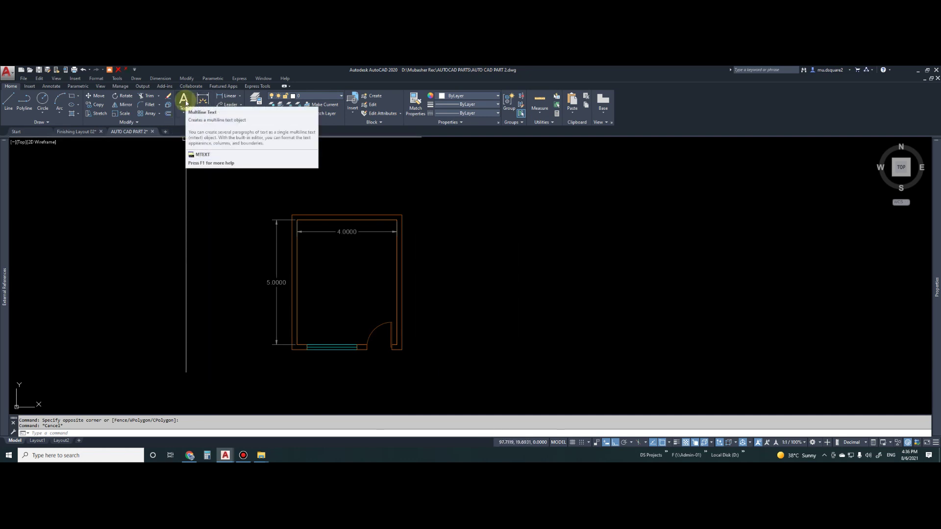
{"action": "left_click", "coordinate": [184, 102]}
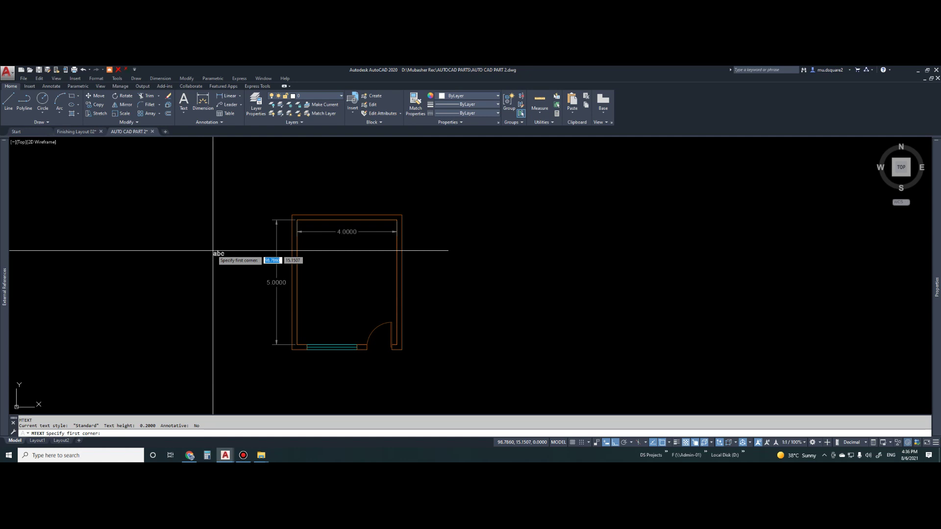
{"action": "left_click", "coordinate": [212, 251]}
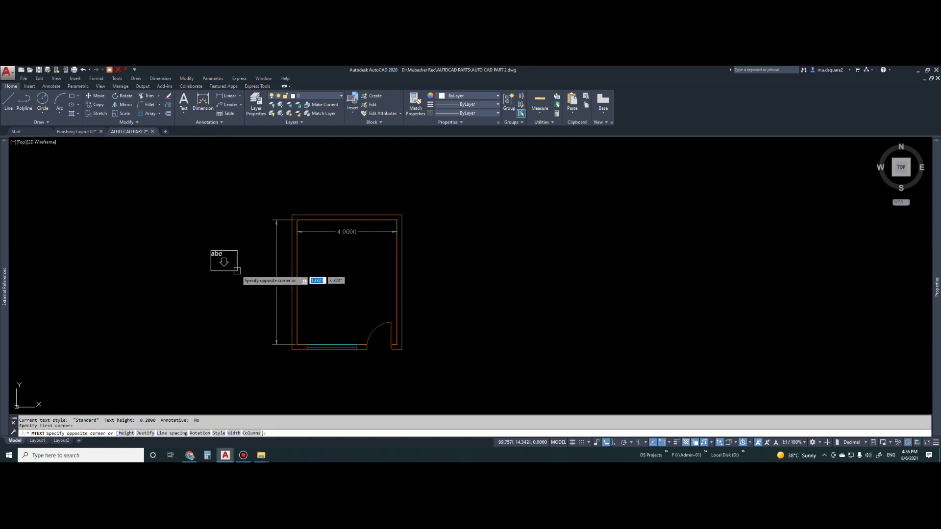
{"action": "key", "text": "Escape"}
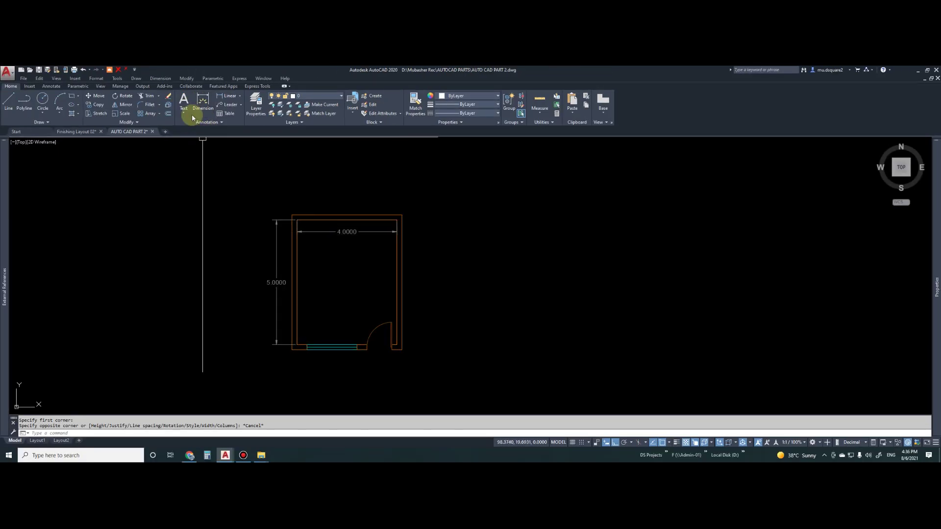
{"action": "left_click", "coordinate": [184, 101]}
{"action": "left_click", "coordinate": [329, 271]}
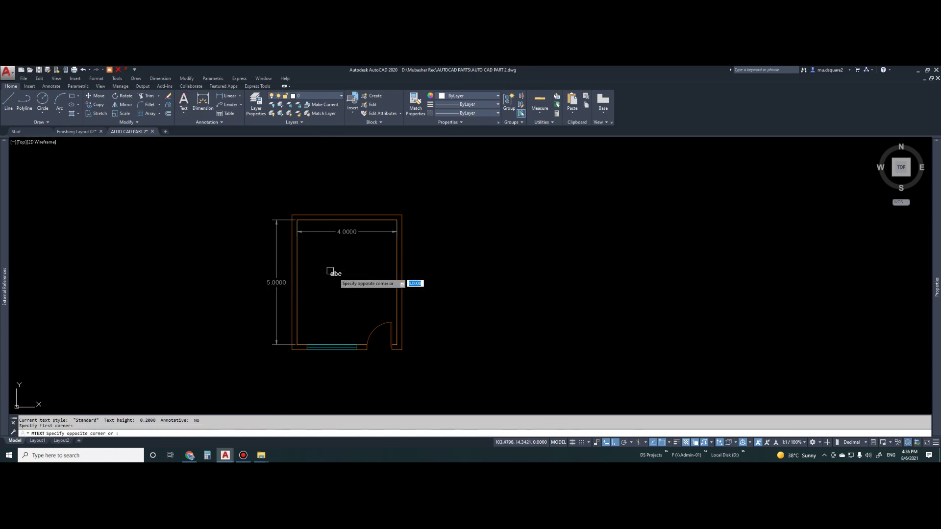
{"action": "left_click", "coordinate": [370, 296]}
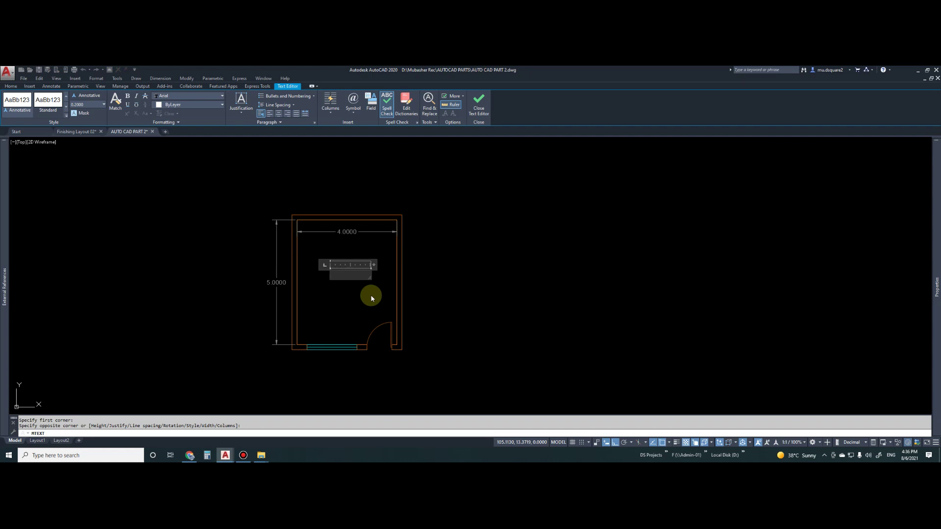
{"action": "key", "text": "Escape"}
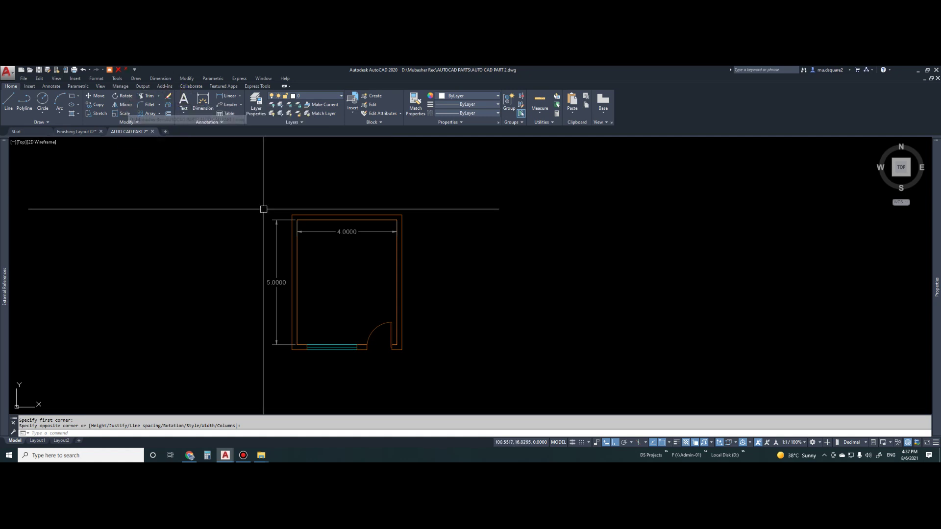
Add multiline text reading BED ROOM in the middle of the room and widen its frame so it fits one line
{"action": "left_click", "coordinate": [184, 101]}
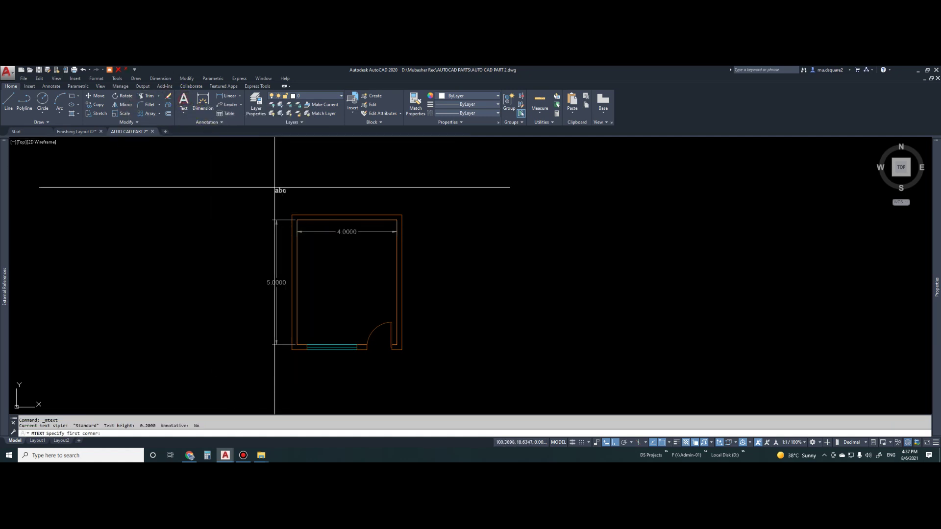
{"action": "left_click", "coordinate": [327, 274]}
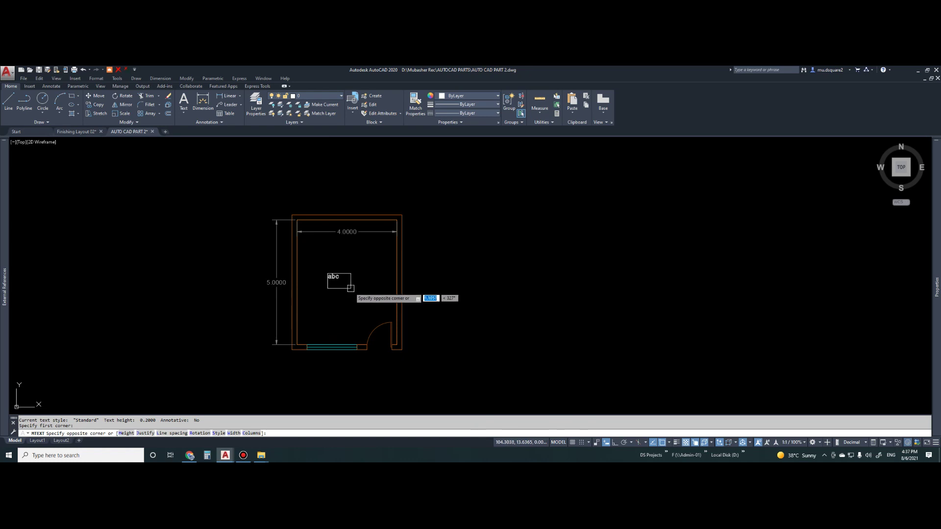
{"action": "left_click", "coordinate": [362, 291]}
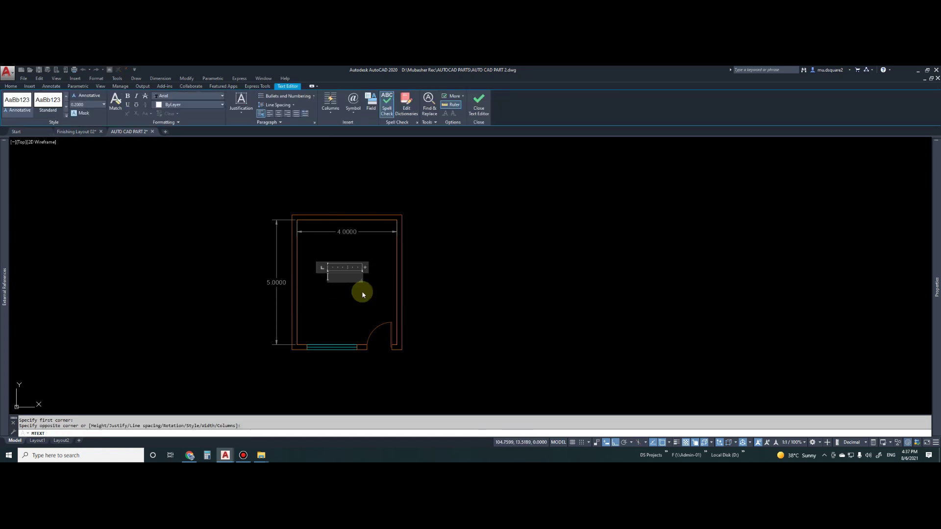
{"action": "type", "text": "BED ROOM"}
{"action": "key", "text": "Return"}
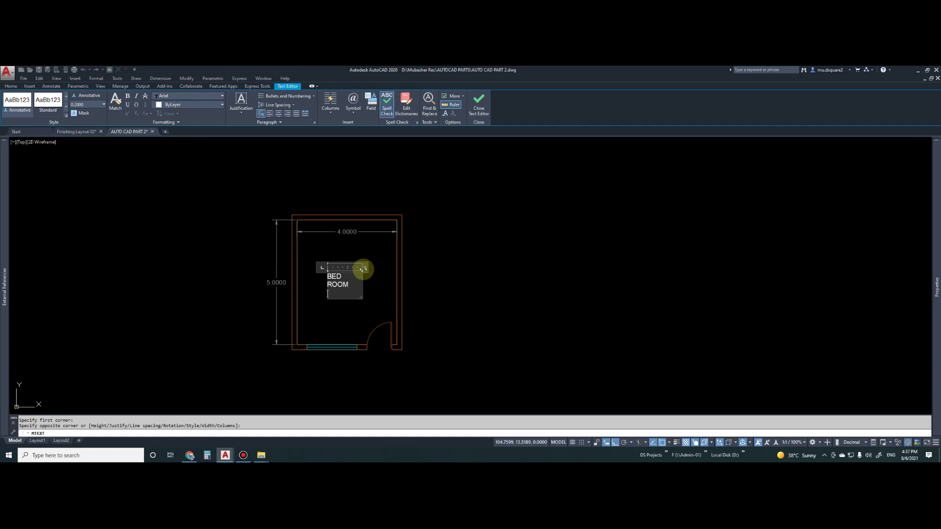
{"action": "scroll", "coordinate": [363, 270], "scroll_direction": "up", "scroll_amount": 4}
{"action": "left_click_drag", "start_coordinate": [361, 274], "coordinate": [403, 274]}
{"action": "left_click", "coordinate": [379, 291]}
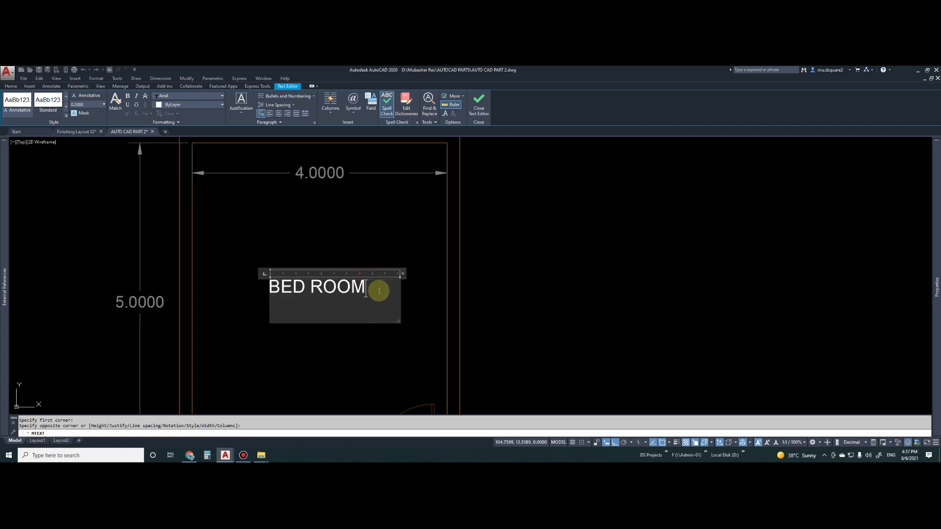
Add the second line 4.0x5.0m below BED ROOM and finish editing the text
{"action": "key", "text": "Return"}
{"action": "type", "text": "4.0X"}
{"action": "key", "text": "BackSpace"}
{"action": "type", "text": "x5.1"}
{"action": "key", "text": "BackSpace"}
{"action": "type", "text": "0"}
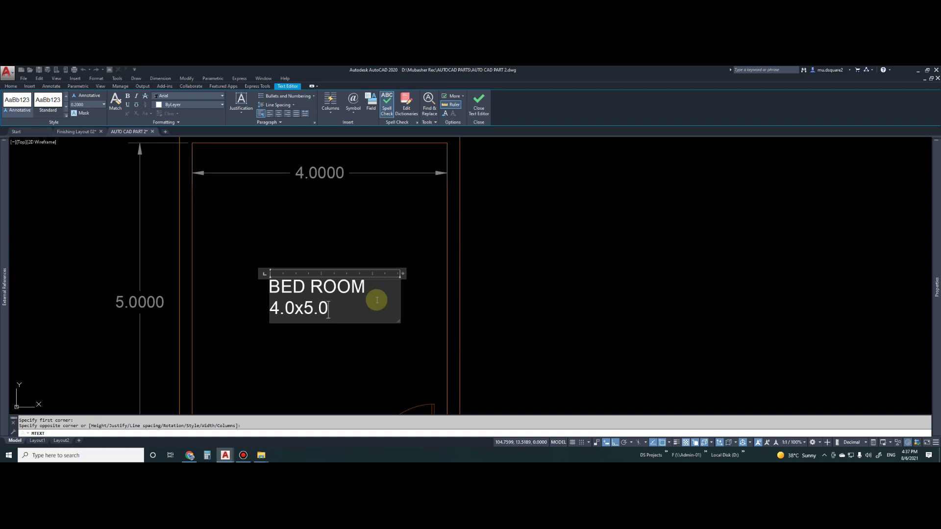
{"action": "type", "text": "M"}
{"action": "left_click_drag", "start_coordinate": [328, 309], "coordinate": [341, 310]}
{"action": "type", "text": "m"}
{"action": "left_click", "coordinate": [347, 324]}
{"action": "scroll", "coordinate": [348, 325], "scroll_direction": "down", "scroll_amount": 4}
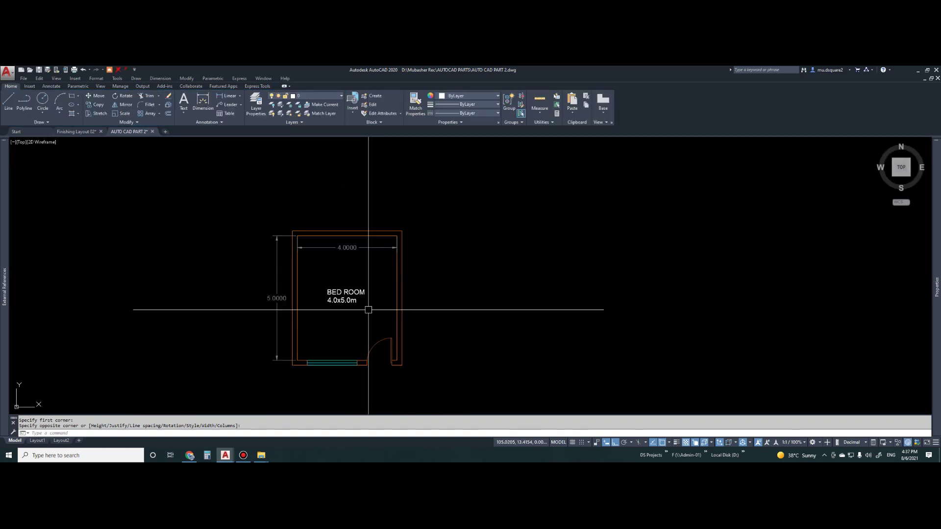
Assign the BED ROOM label to the TEXT layer and deselect it
{"action": "left_click", "coordinate": [351, 301]}
{"action": "left_click", "coordinate": [316, 95]}
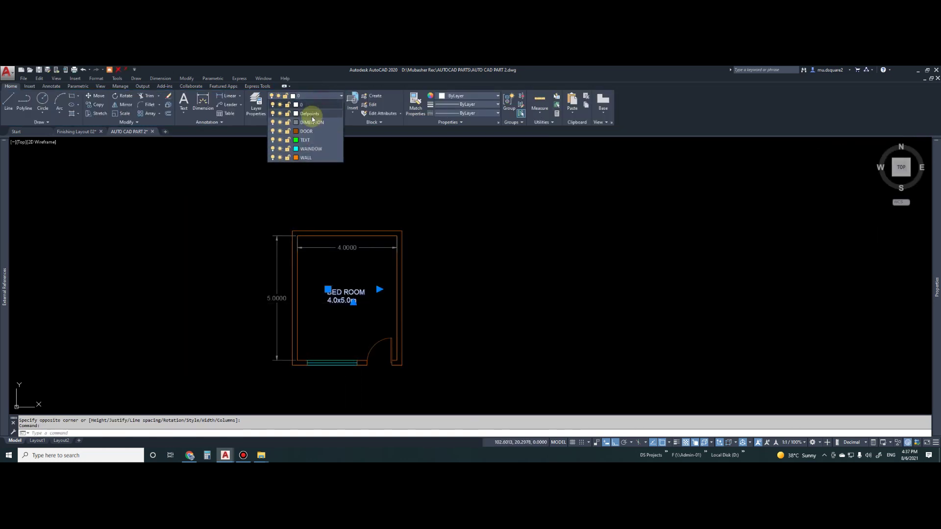
{"action": "left_click", "coordinate": [308, 140]}
{"action": "scroll", "coordinate": [346, 298], "scroll_direction": "up", "scroll_amount": 2}
{"action": "key", "text": "Escape"}
{"action": "key", "text": "Escape"}
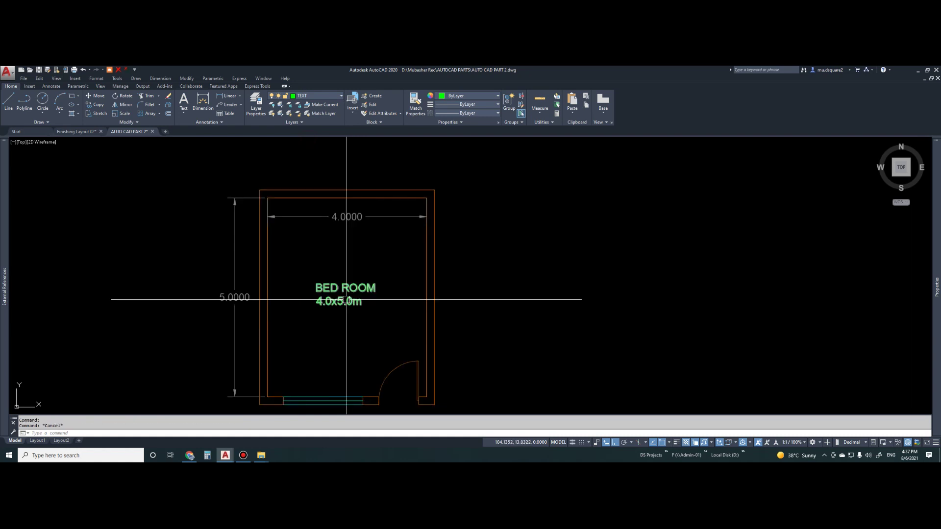
Centre-align both lines of the BED ROOM label and close the text editor
{"action": "double_click", "coordinate": [344, 298]}
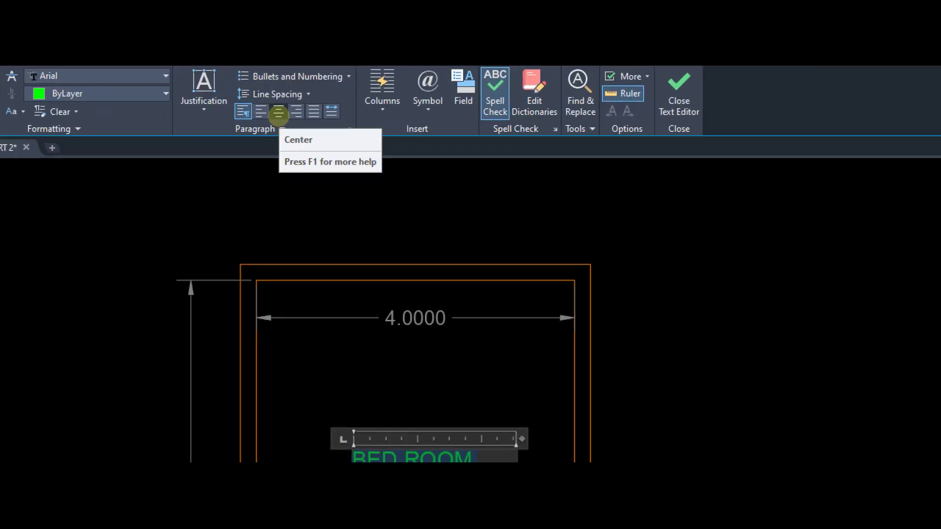
{"action": "left_click", "coordinate": [278, 112]}
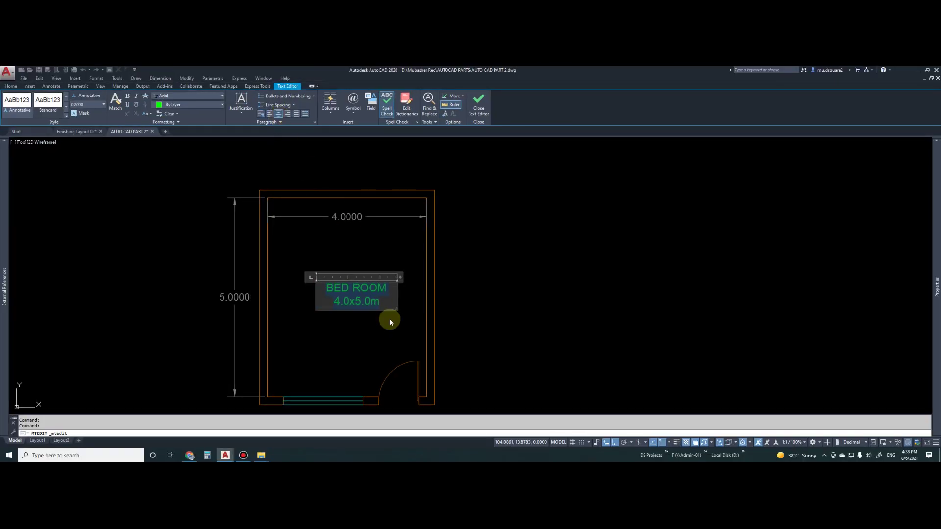
{"action": "left_click", "coordinate": [385, 357]}
Move the BED ROOM label slightly to the left so it sits centrally in the room
{"action": "type", "text": "m"}
{"action": "key", "text": "space"}
{"action": "left_click", "coordinate": [360, 338]}
{"action": "left_click", "coordinate": [354, 336]}
{"action": "key", "text": "Escape"}
{"action": "left_click", "coordinate": [359, 304]}
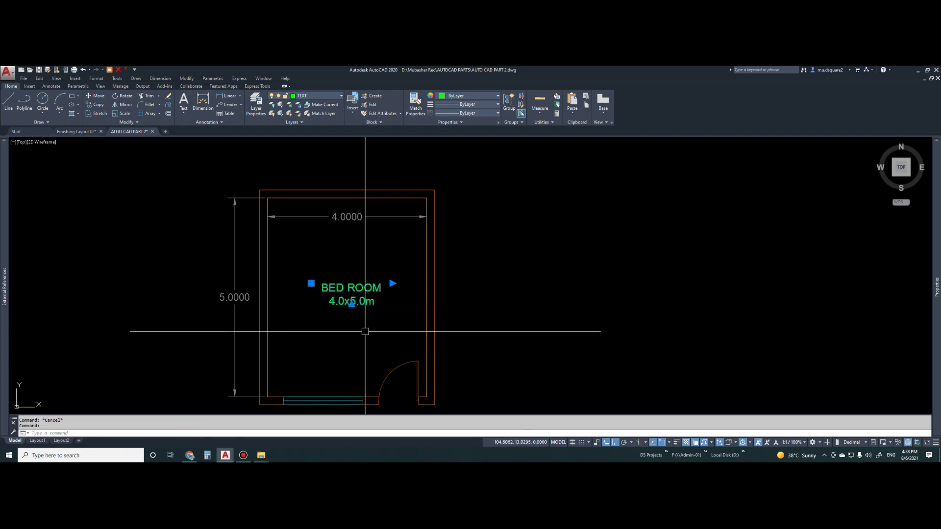
{"action": "double_click", "coordinate": [370, 309]}
{"action": "key", "text": "ctrl+a"}
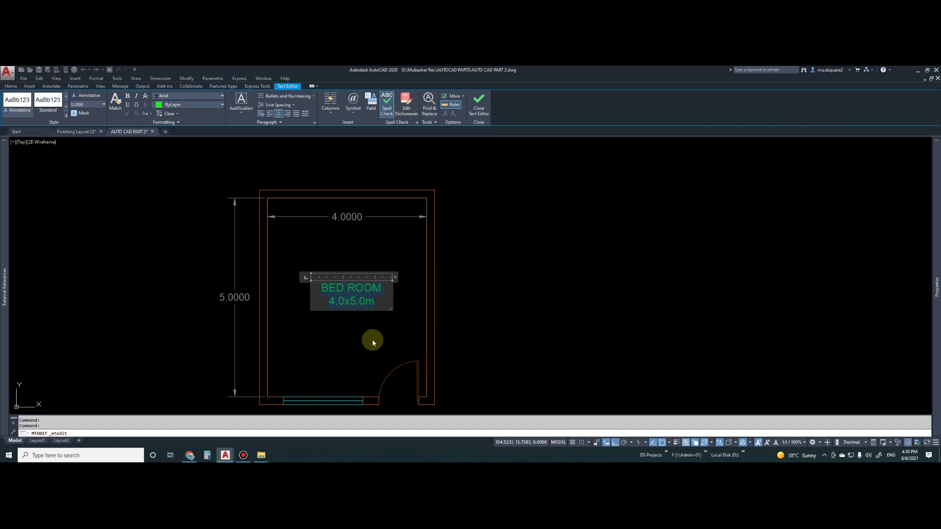
{"action": "key", "text": "Escape"}
{"action": "scroll", "coordinate": [365, 340], "scroll_direction": "down", "scroll_amount": 5}
{"action": "scroll", "coordinate": [358, 322], "scroll_direction": "up", "scroll_amount": 3}
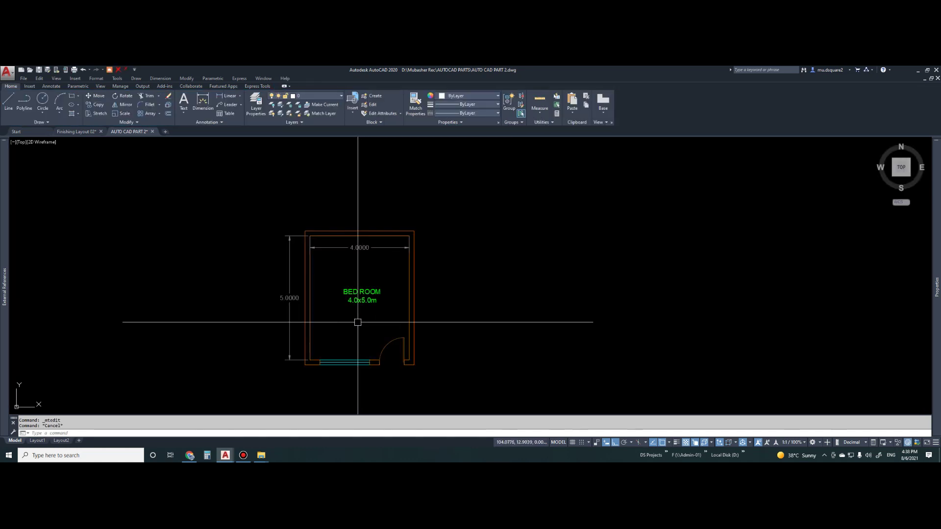
{"action": "scroll", "coordinate": [365, 303], "scroll_direction": "down", "scroll_amount": 4}
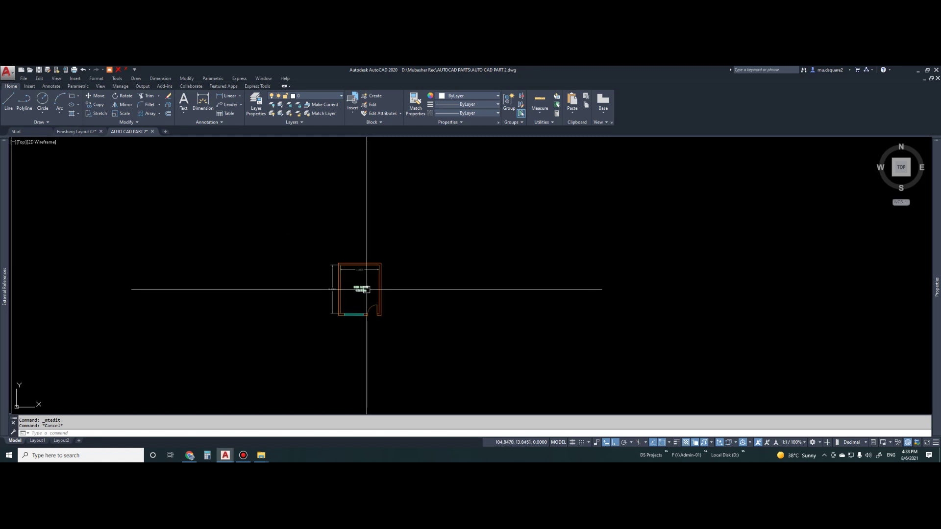
{"action": "scroll", "coordinate": [370, 288], "scroll_direction": "down", "scroll_amount": 4}
{"action": "scroll", "coordinate": [358, 288], "scroll_direction": "up", "scroll_amount": 1}
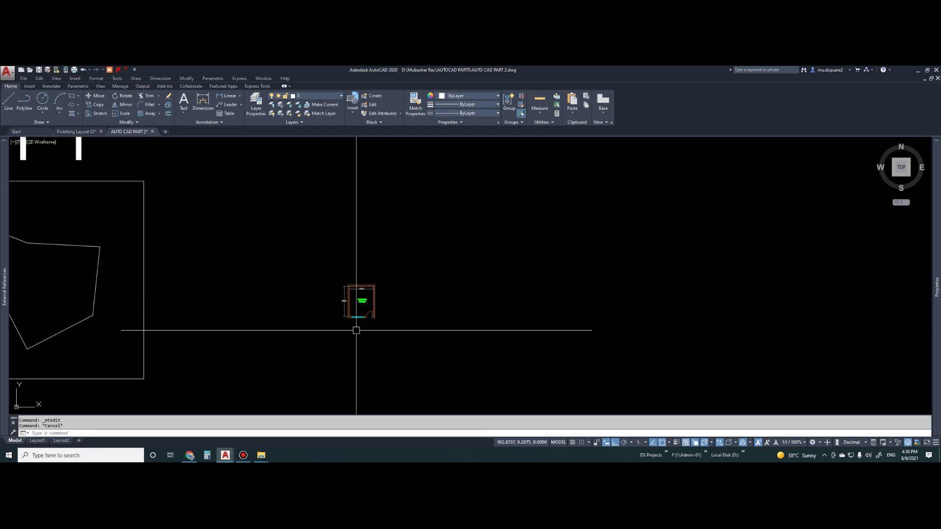
{"action": "scroll", "coordinate": [373, 326], "scroll_direction": "up", "scroll_amount": 5}
{"action": "scroll", "coordinate": [362, 307], "scroll_direction": "up", "scroll_amount": 4}
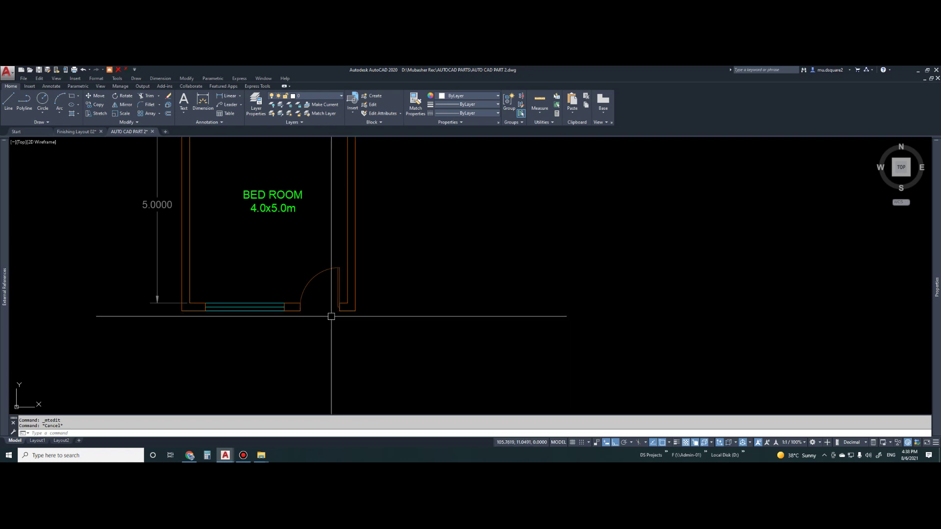
{"action": "scroll", "coordinate": [298, 307], "scroll_direction": "down", "scroll_amount": 2}
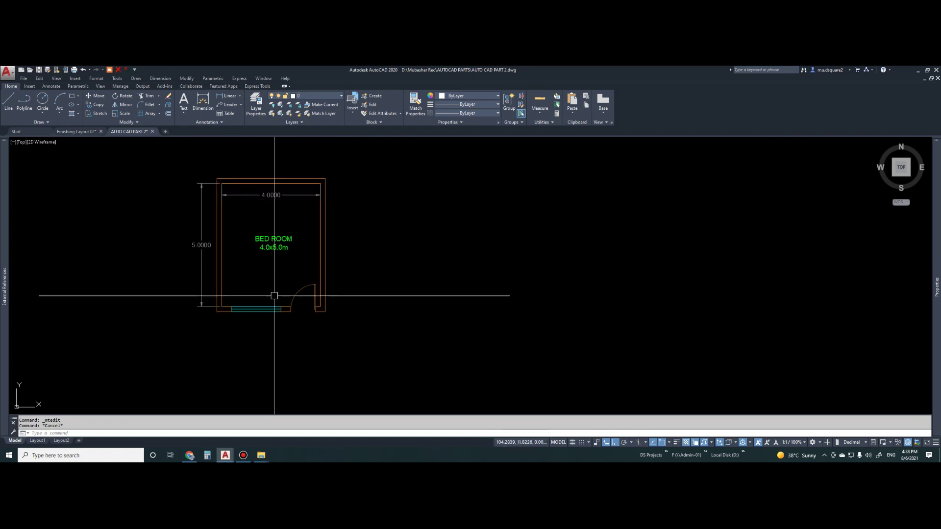
Add a horizontal linear dimension across the window's width, placed just below the bottom wall
{"action": "scroll", "coordinate": [289, 323], "scroll_direction": "up", "scroll_amount": 3}
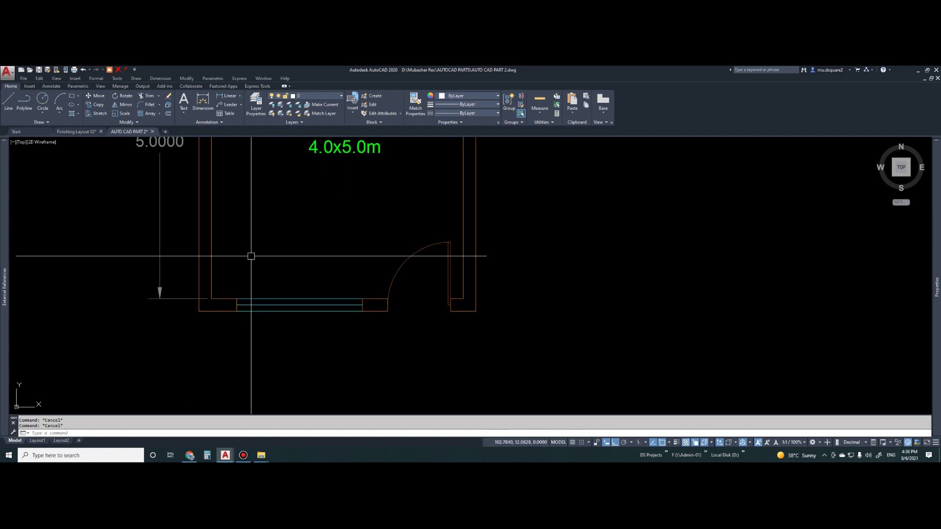
{"action": "left_click", "coordinate": [227, 95]}
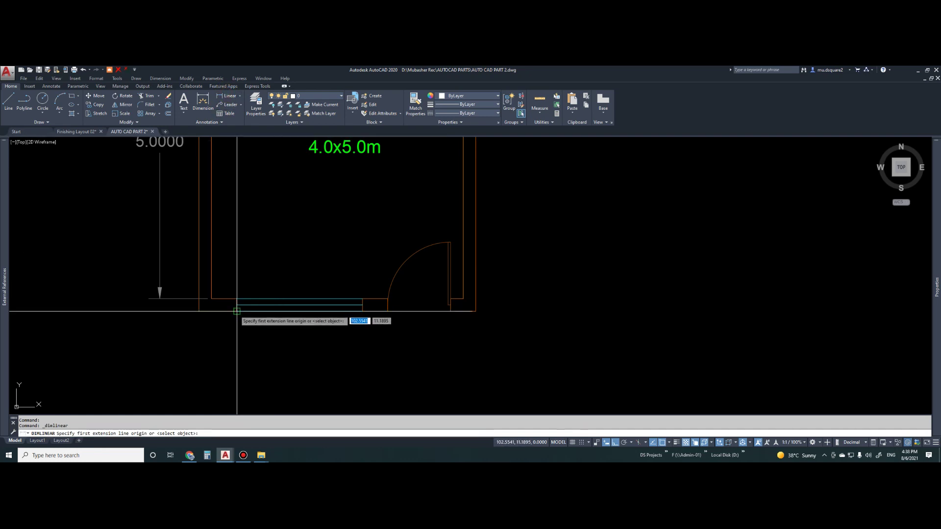
{"action": "key", "text": "Escape"}
{"action": "left_click", "coordinate": [227, 96]}
{"action": "left_click", "coordinate": [236, 311]}
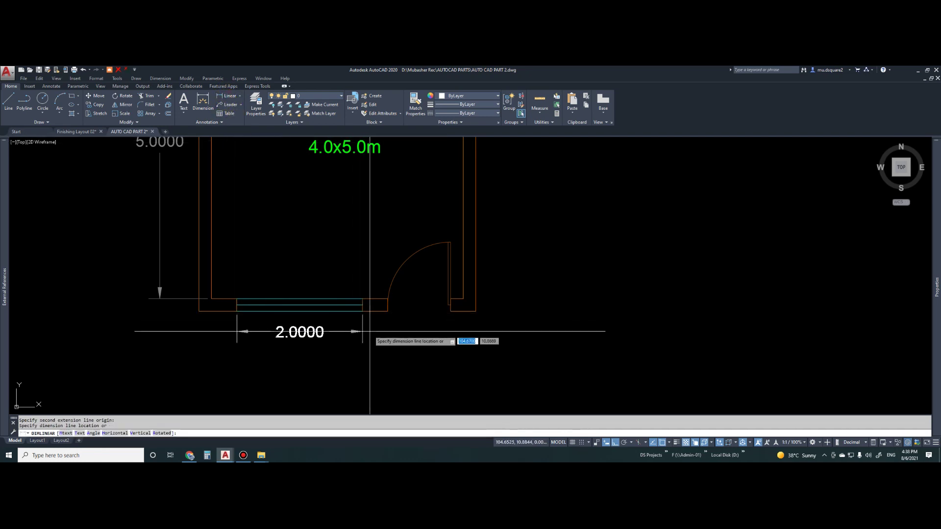
{"action": "left_click", "coordinate": [370, 331]}
{"action": "middle_click_drag", "start_coordinate": [398, 348], "coordinate": [354, 363]}
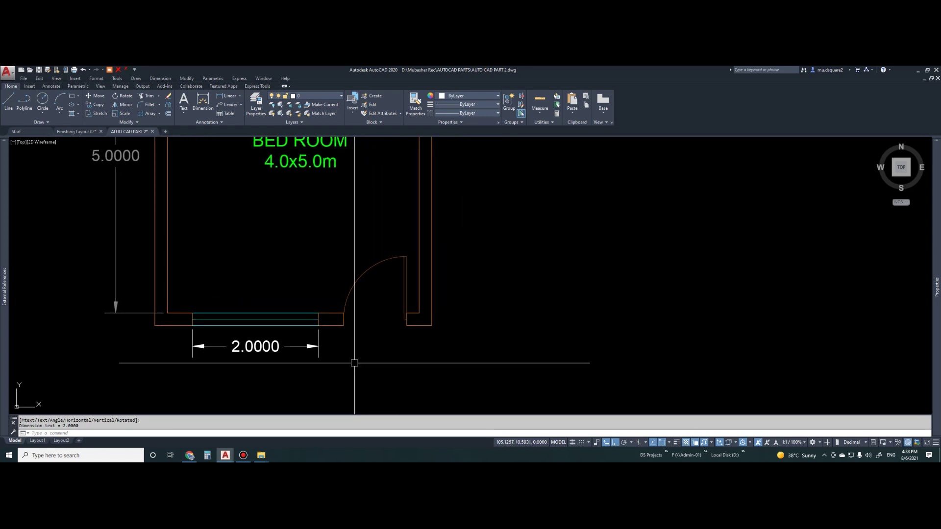
{"action": "scroll", "coordinate": [313, 263], "scroll_direction": "up", "scroll_amount": 2}
{"action": "scroll", "coordinate": [292, 325], "scroll_direction": "down", "scroll_amount": 4}
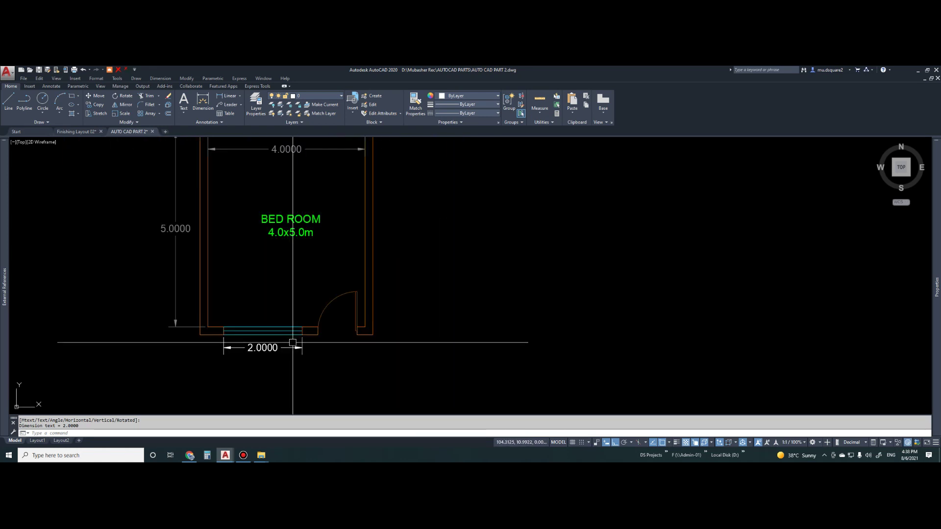
{"action": "scroll", "coordinate": [234, 357], "scroll_direction": "up", "scroll_amount": 2}
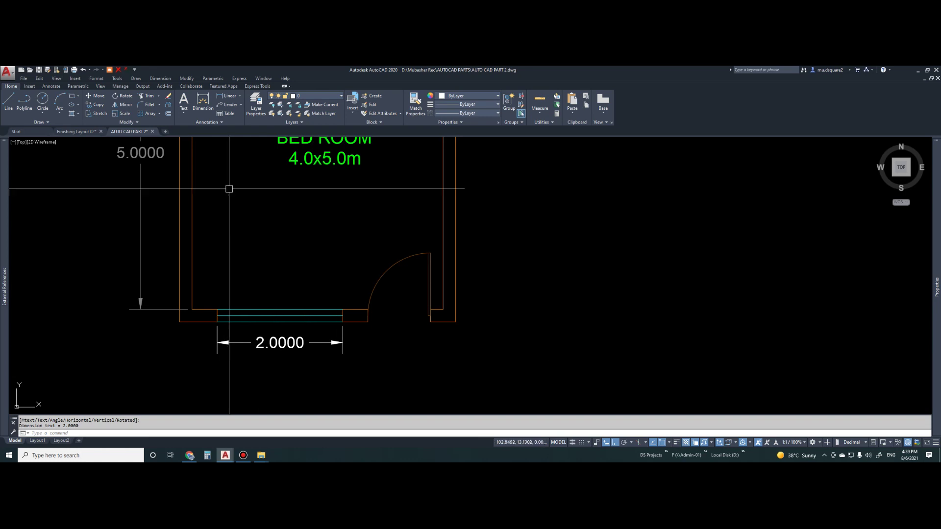
{"action": "left_click", "coordinate": [296, 239]}
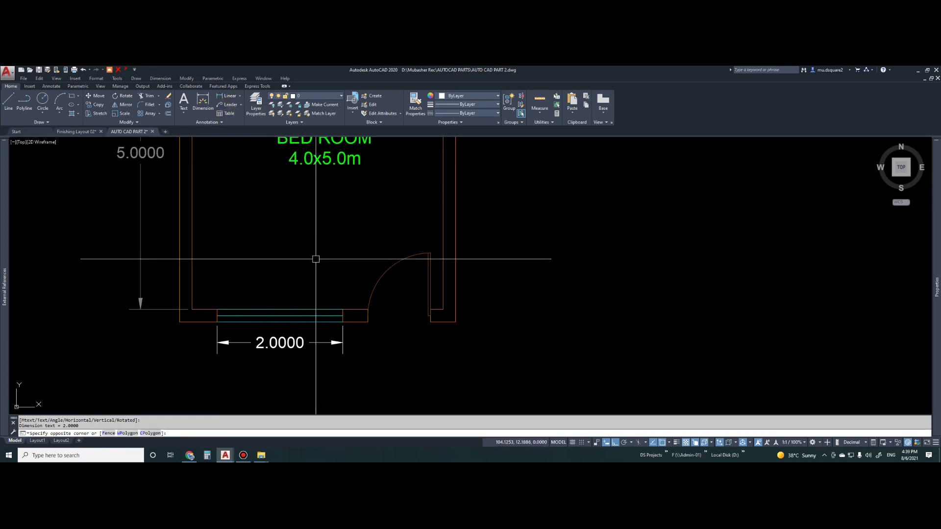
{"action": "left_click", "coordinate": [316, 259]}
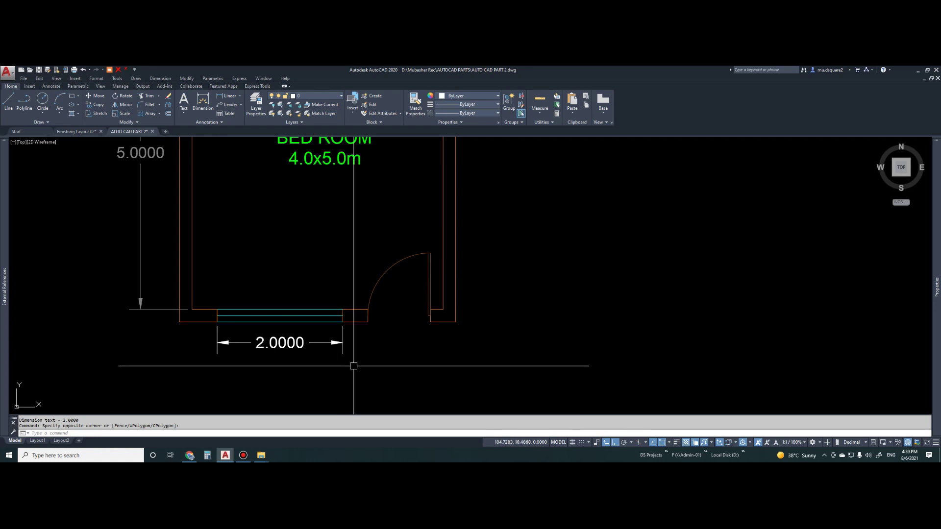
{"action": "left_click", "coordinate": [317, 342]}
{"action": "key", "text": "Escape"}
{"action": "key", "text": "Escape"}
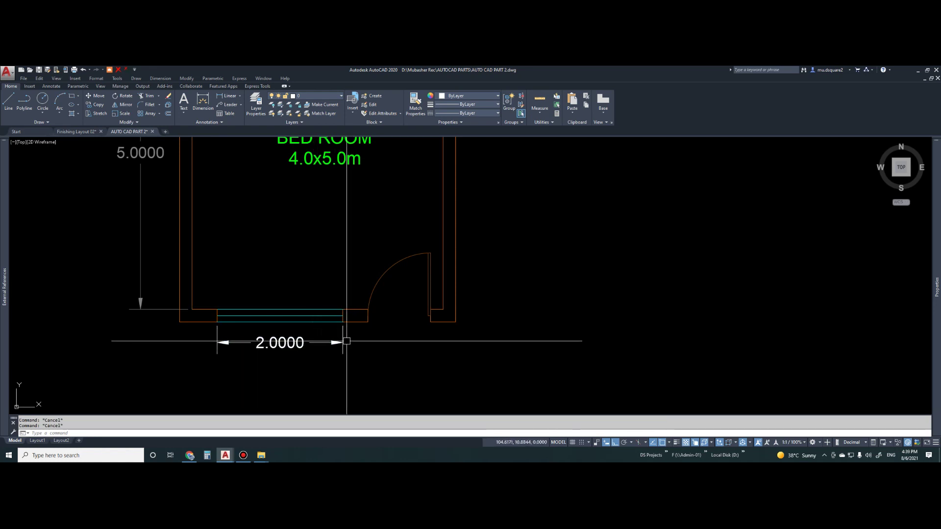
Add a horizontal linear dimension across the door opening, placed just below the bottom wall
{"action": "left_click", "coordinate": [230, 96]}
{"action": "left_click", "coordinate": [372, 322]}
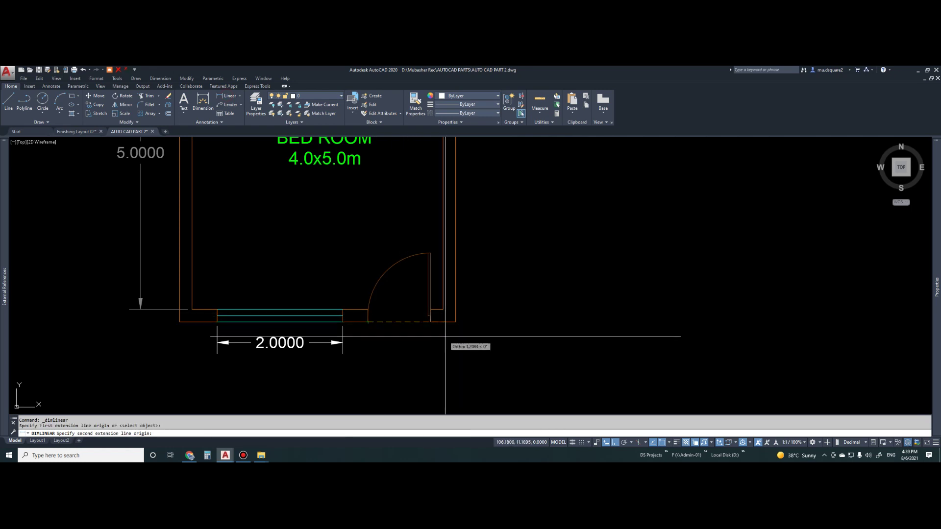
{"action": "left_click", "coordinate": [430, 322]}
{"action": "left_click", "coordinate": [434, 338]}
{"action": "key", "text": "Escape"}
{"action": "scroll", "coordinate": [426, 358], "scroll_direction": "down", "scroll_amount": 4}
{"action": "scroll", "coordinate": [428, 365], "scroll_direction": "up", "scroll_amount": 5}
{"action": "type", "text": "ma"}
{"action": "key", "text": "Return"}
{"action": "key", "text": "Escape"}
{"action": "scroll", "coordinate": [331, 323], "scroll_direction": "down", "scroll_amount": 2}
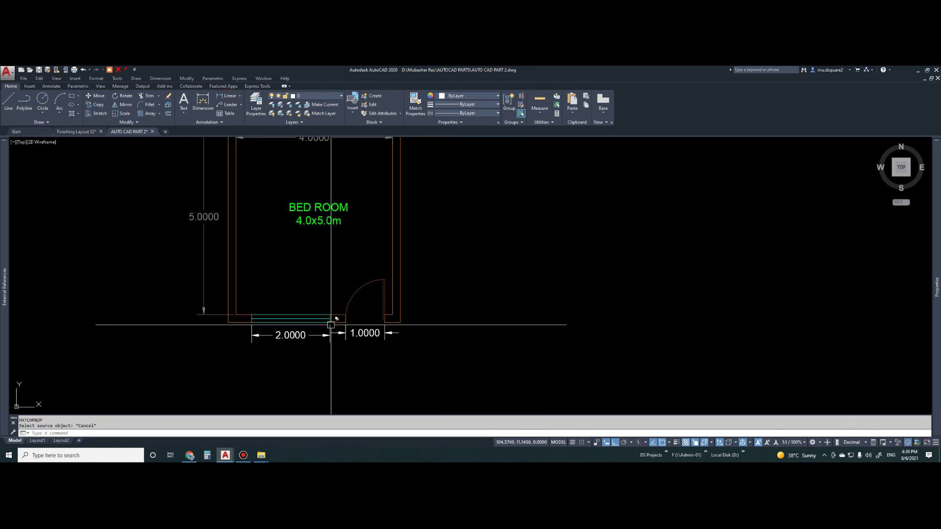
{"action": "left_click", "coordinate": [207, 217]}
{"action": "key", "text": "Escape"}
{"action": "left_click", "coordinate": [291, 334]}
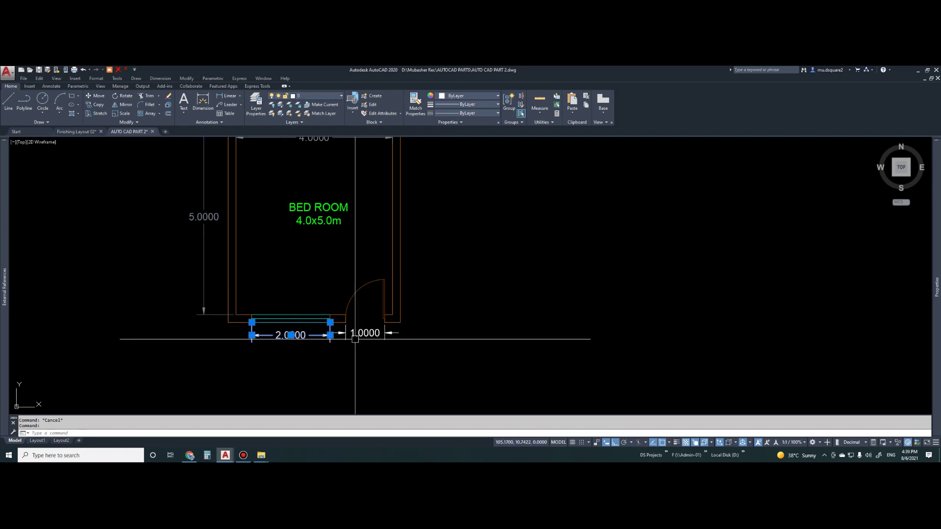
{"action": "left_click", "coordinate": [361, 333]}
{"action": "middle_click_drag", "start_coordinate": [323, 343], "coordinate": [327, 375]}
{"action": "mouse_move", "coordinate": [371, 368]}
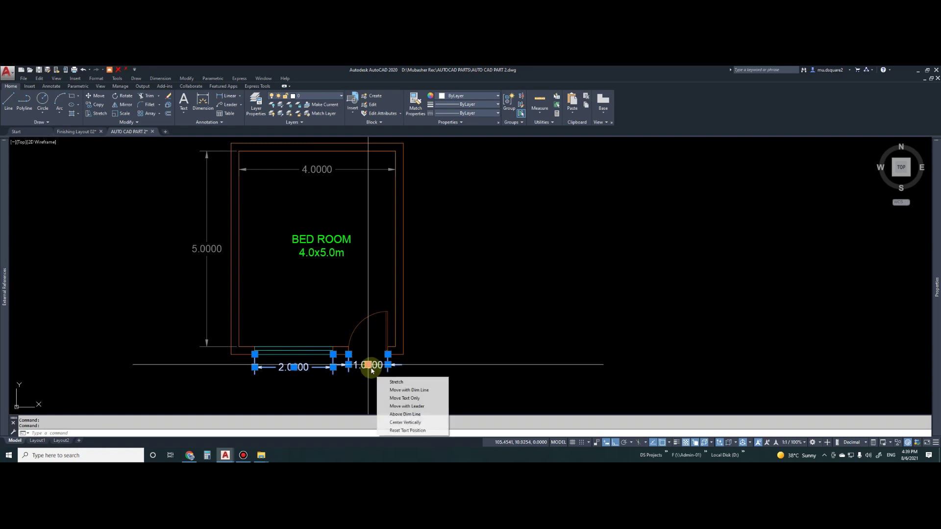
{"action": "left_click", "coordinate": [309, 97]}
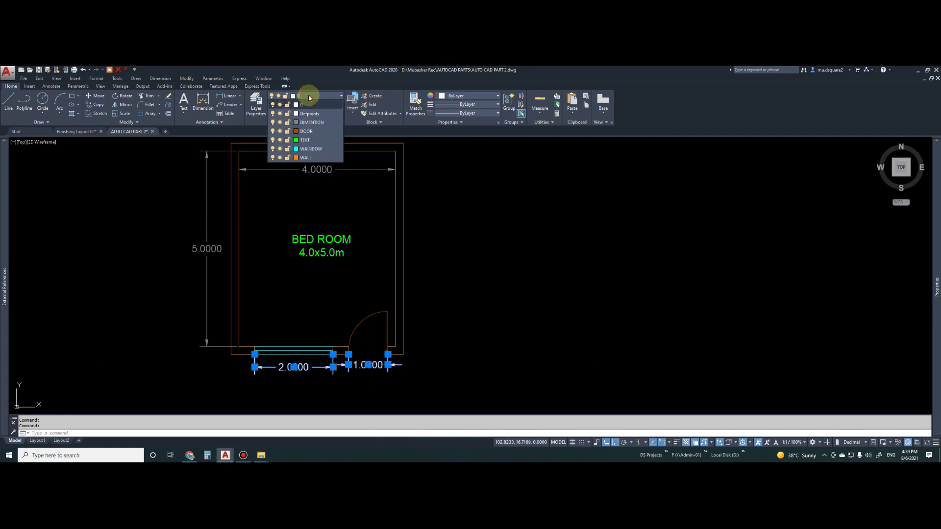
{"action": "key", "text": "Escape"}
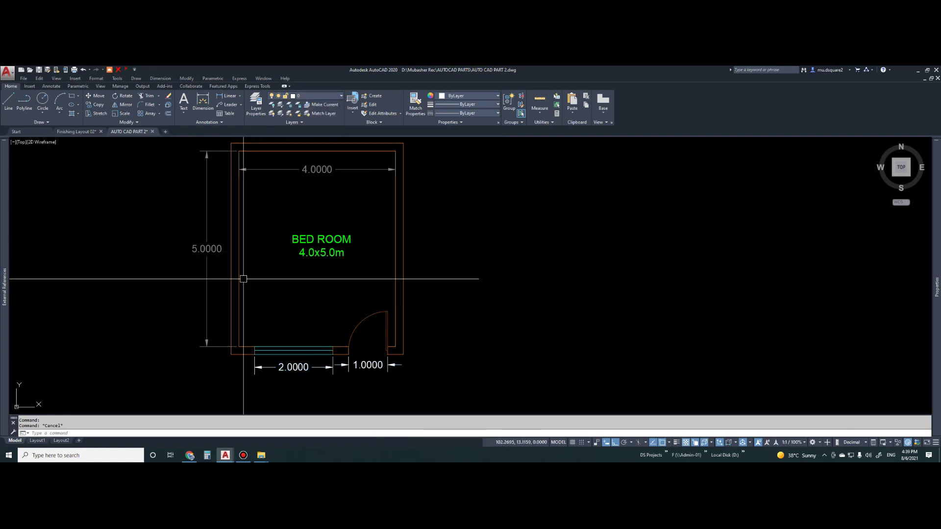
{"action": "left_click", "coordinate": [287, 367]}
{"action": "left_click", "coordinate": [362, 365]}
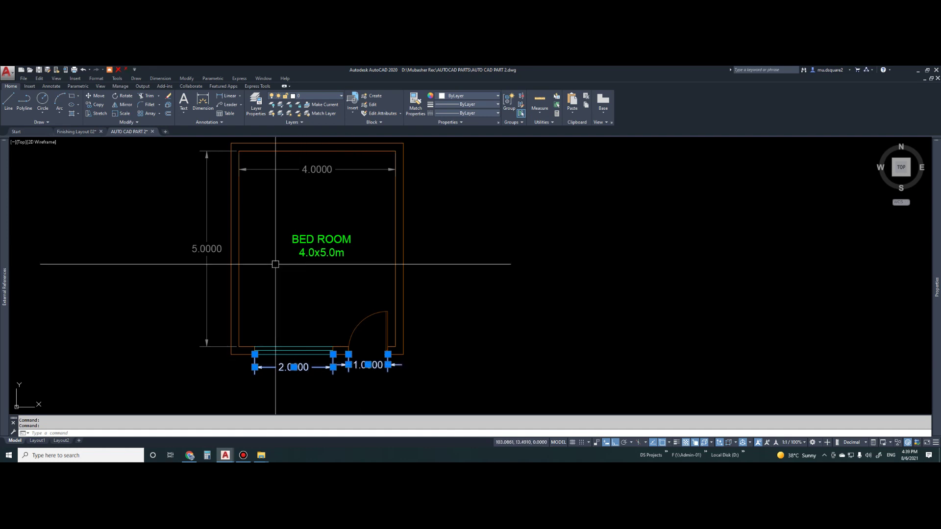
{"action": "key", "text": "Escape"}
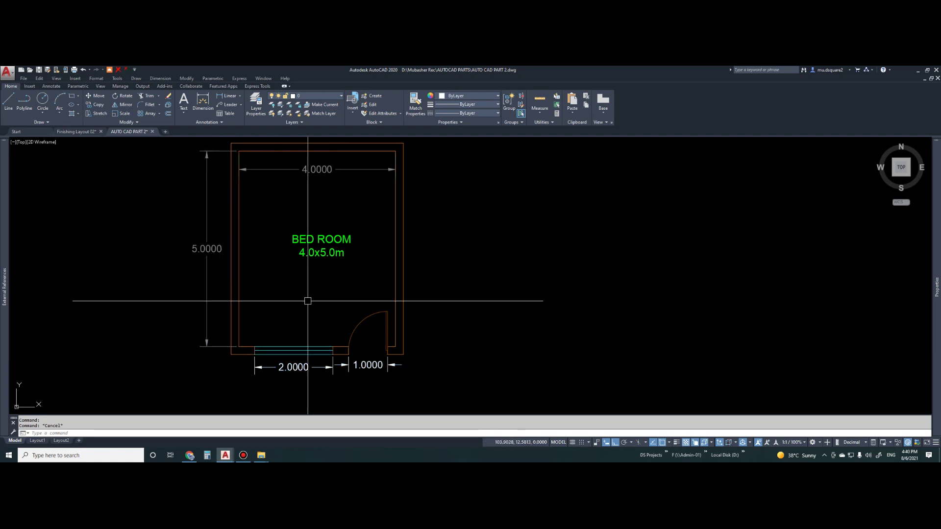
{"action": "middle_click_drag", "start_coordinate": [307, 303], "coordinate": [322, 294]}
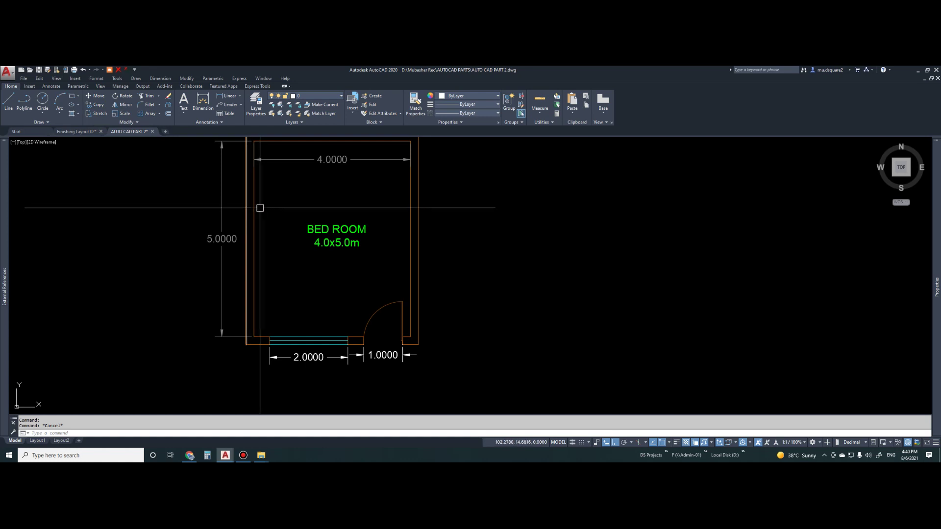
{"action": "left_click", "coordinate": [312, 273]}
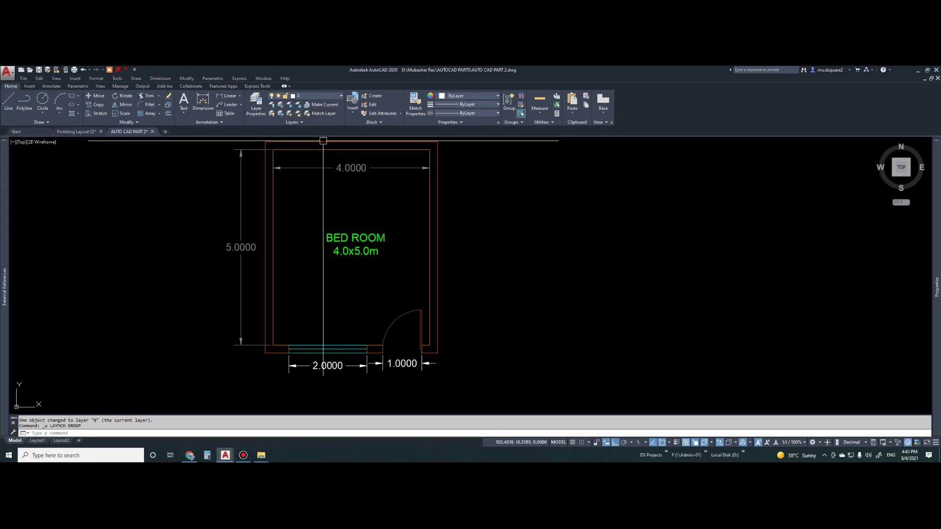
Use Match Layer to put the window's width dimension on the DIMENTION layer of the room's vertical dimension
{"action": "left_click", "coordinate": [324, 114]}
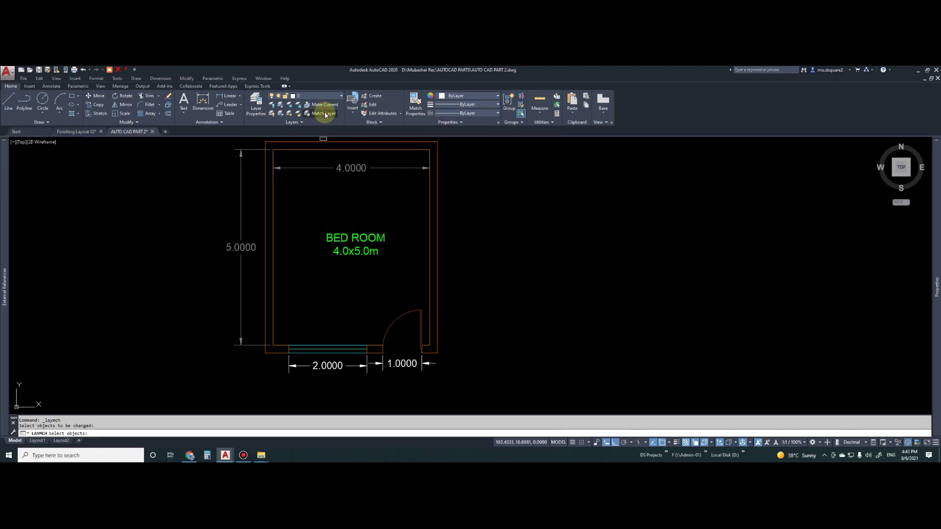
{"action": "key", "text": "Escape"}
{"action": "left_click", "coordinate": [309, 365]}
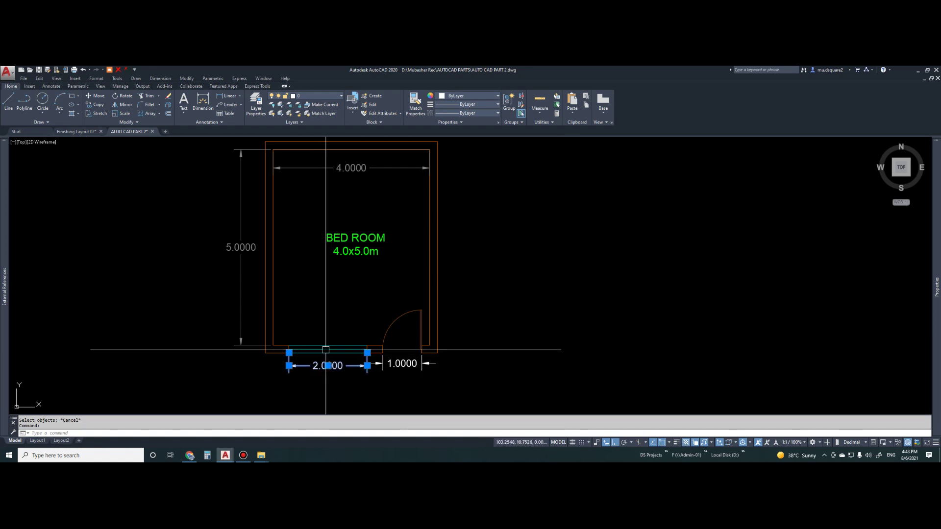
{"action": "left_click", "coordinate": [325, 113]}
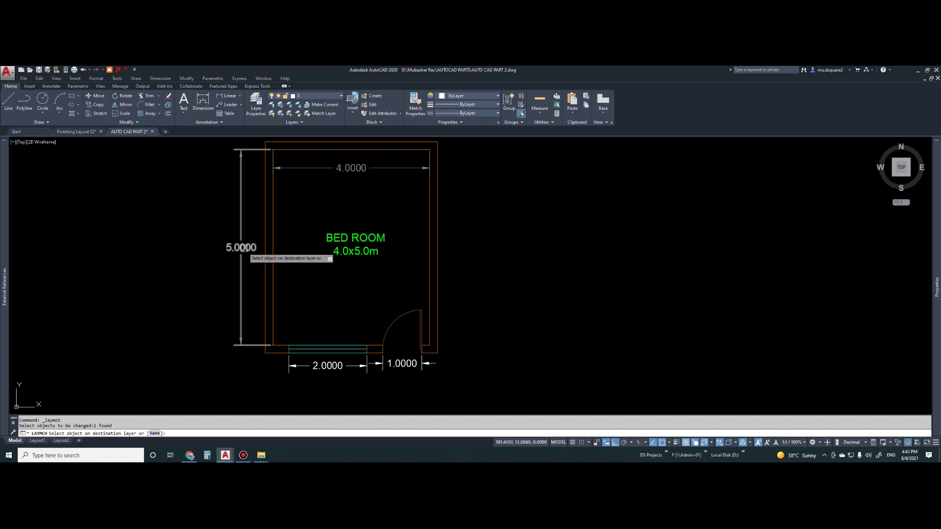
{"action": "left_click", "coordinate": [242, 248]}
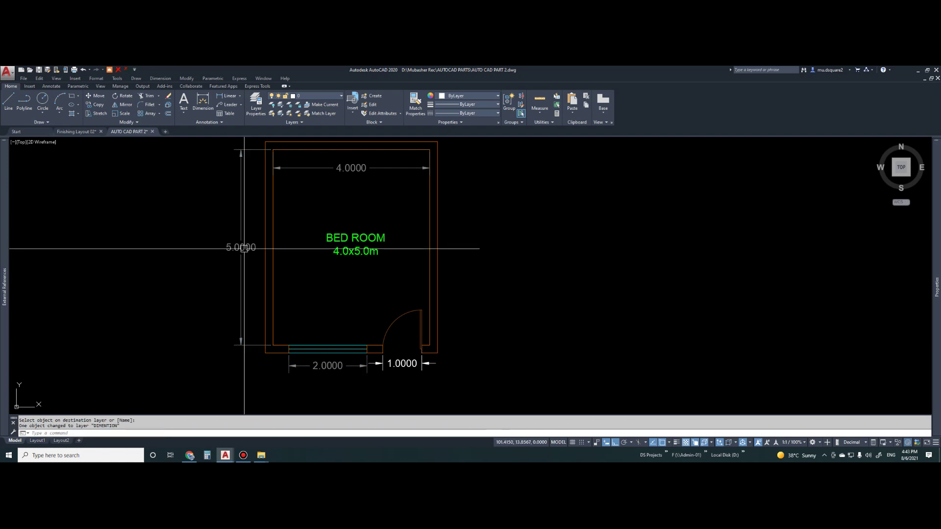
Use Match Layer to put the door opening's dimension on the WALL layer of the outer wall line
{"action": "left_click", "coordinate": [401, 365]}
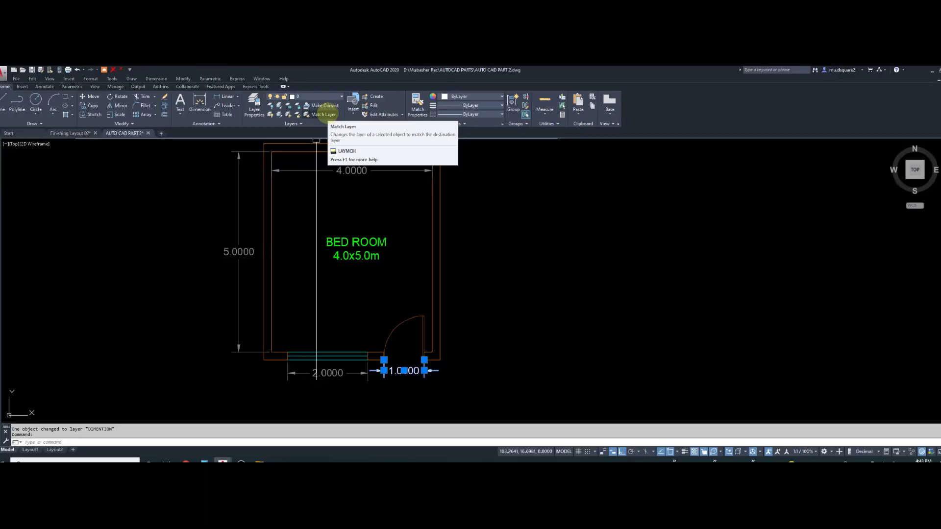
{"action": "left_click", "coordinate": [327, 114]}
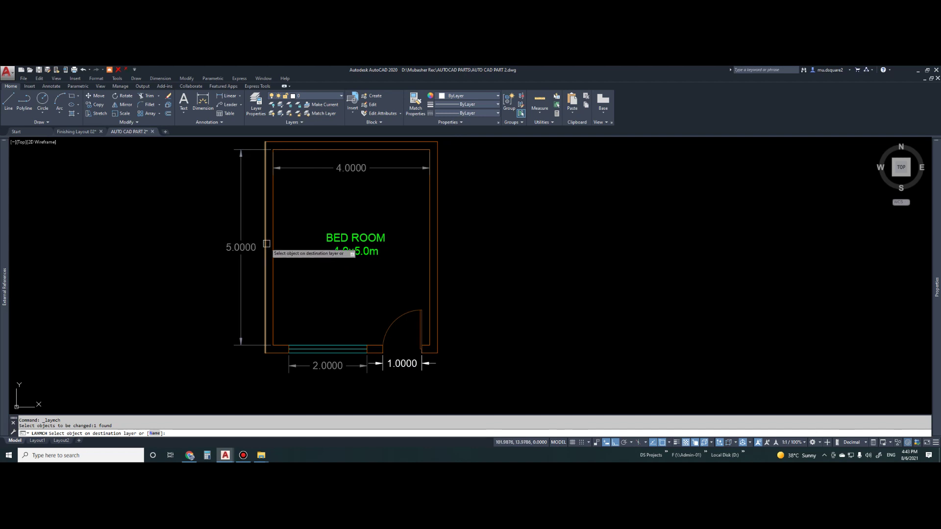
{"action": "left_click", "coordinate": [266, 243]}
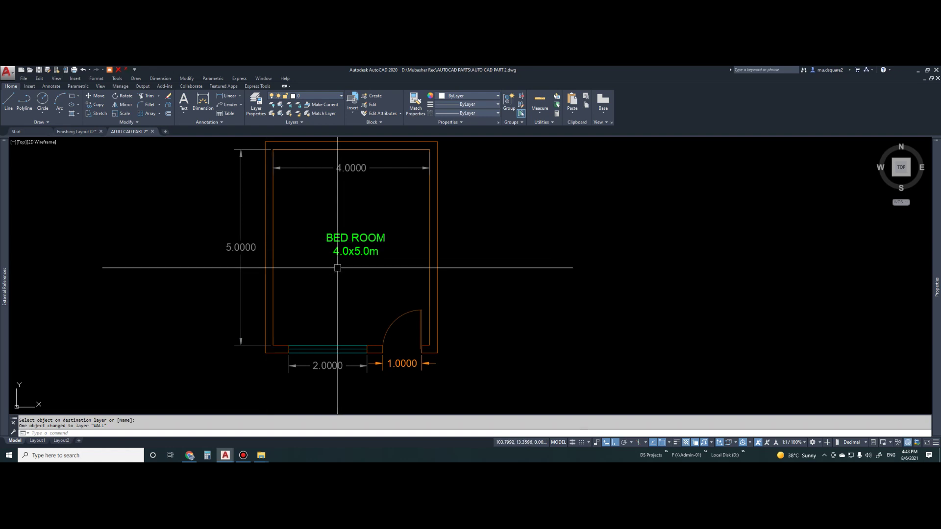
Undo the two layer matches on the window and door dimensions
{"action": "key", "text": "ctrl+z"}
{"action": "key", "text": "ctrl+z"}
{"action": "key", "text": "Escape"}
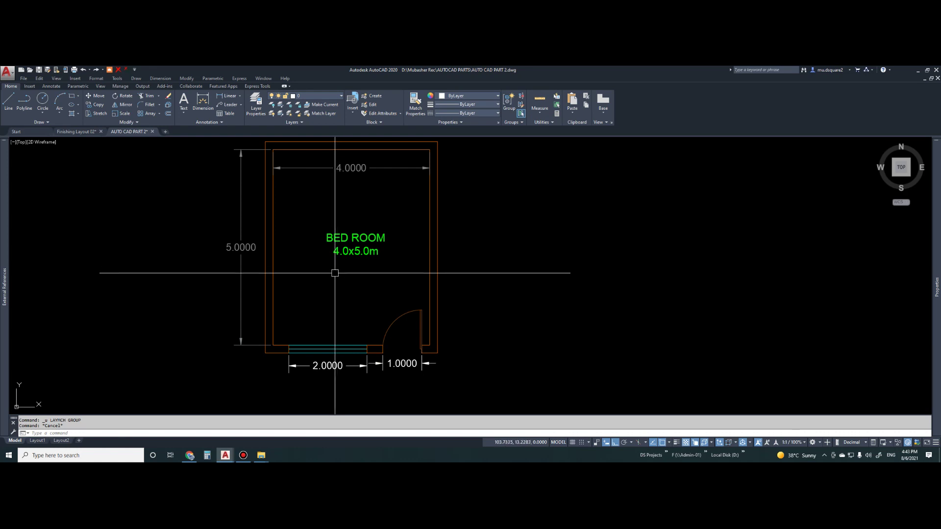
Use Match Properties to copy the room's vertical dimension properties onto the window and door opening dimensions
{"action": "type", "text": "MA"}
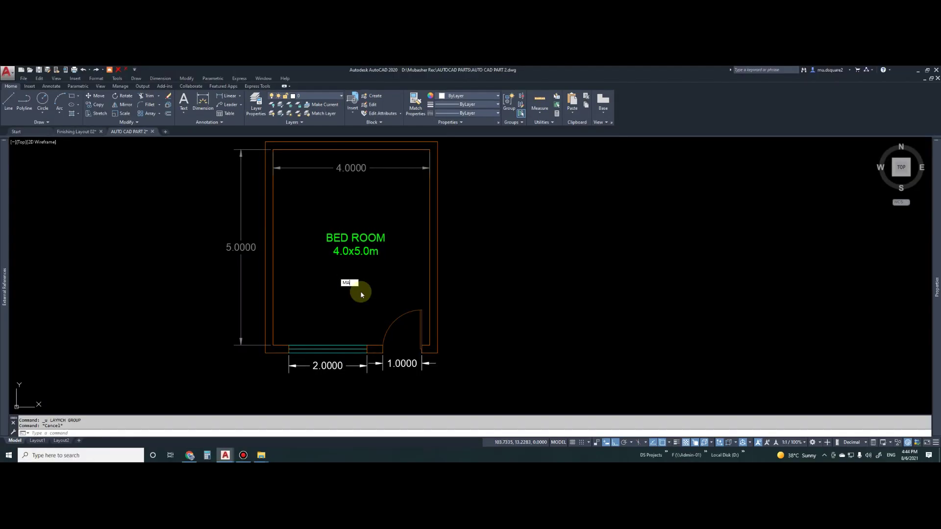
{"action": "key", "text": "Return"}
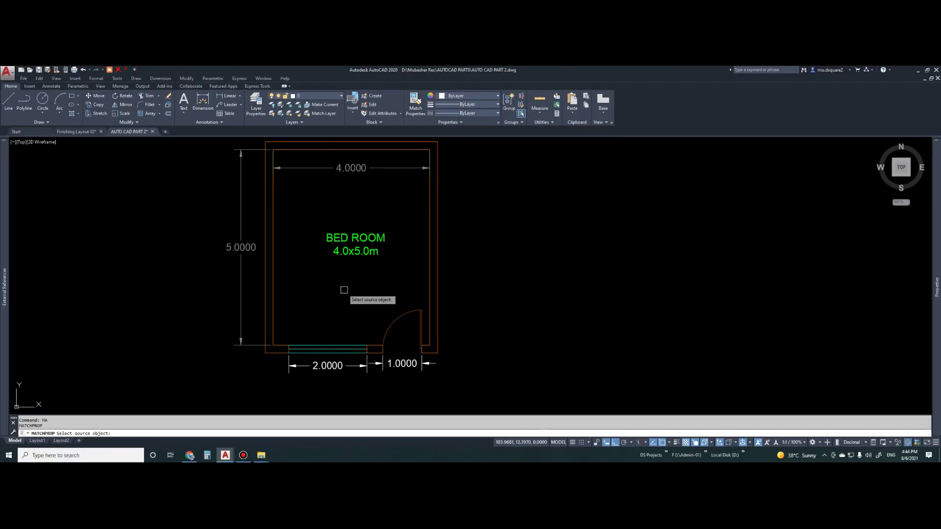
{"action": "left_click", "coordinate": [245, 248]}
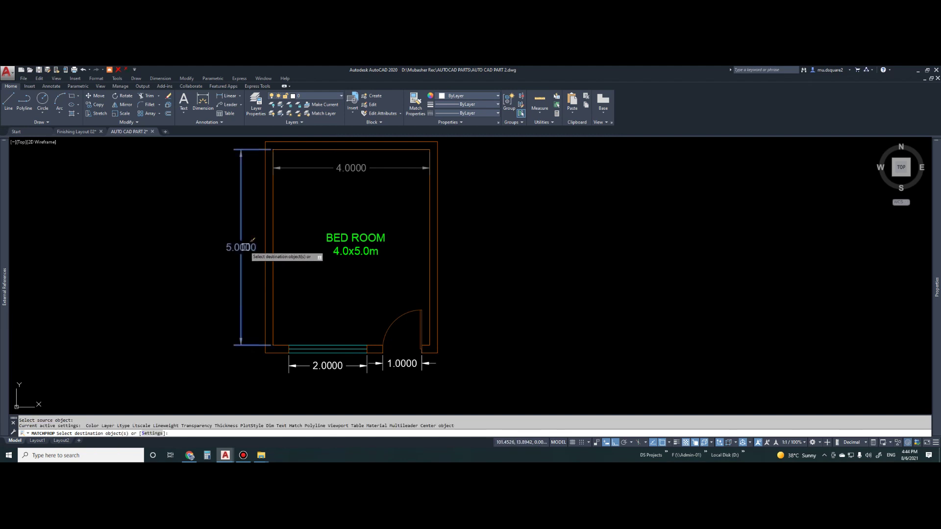
{"action": "left_click", "coordinate": [342, 366]}
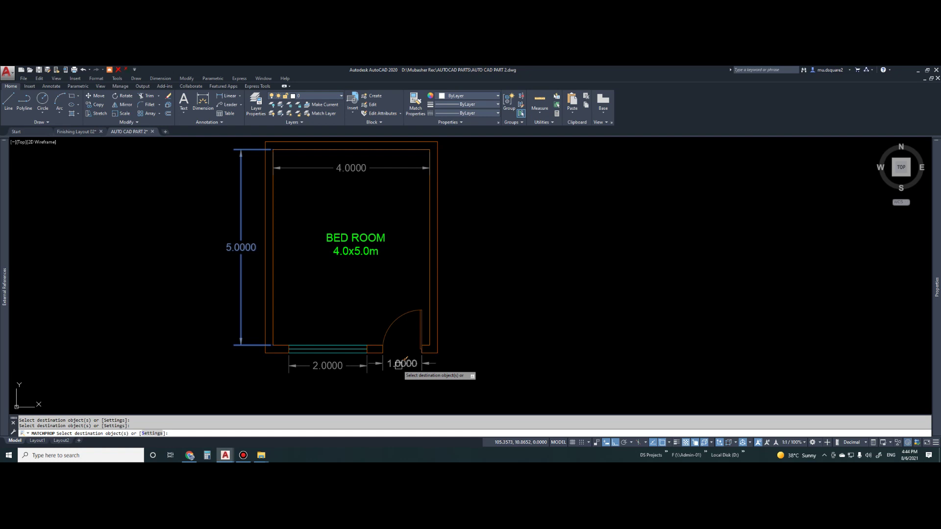
{"action": "left_click", "coordinate": [398, 363]}
{"action": "key", "text": "Return"}
Review the bedroom plan with its dimensions and its place in the overall drawing beside PART 1
{"action": "scroll", "coordinate": [387, 352], "scroll_direction": "down", "scroll_amount": 3}
{"action": "scroll", "coordinate": [392, 343], "scroll_direction": "up", "scroll_amount": 1}
{"action": "left_click", "coordinate": [443, 341]}
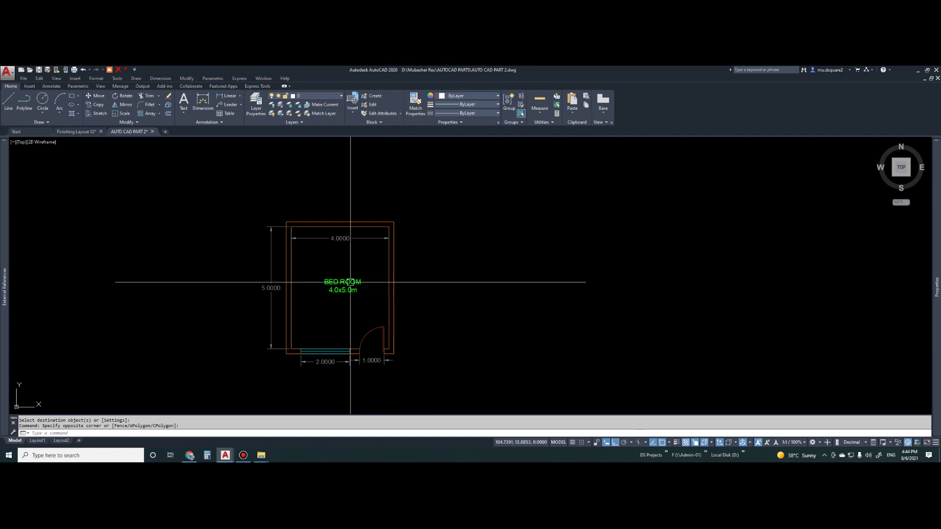
{"action": "scroll", "coordinate": [346, 277], "scroll_direction": "down", "scroll_amount": 5}
{"action": "scroll", "coordinate": [338, 267], "scroll_direction": "down", "scroll_amount": 1}
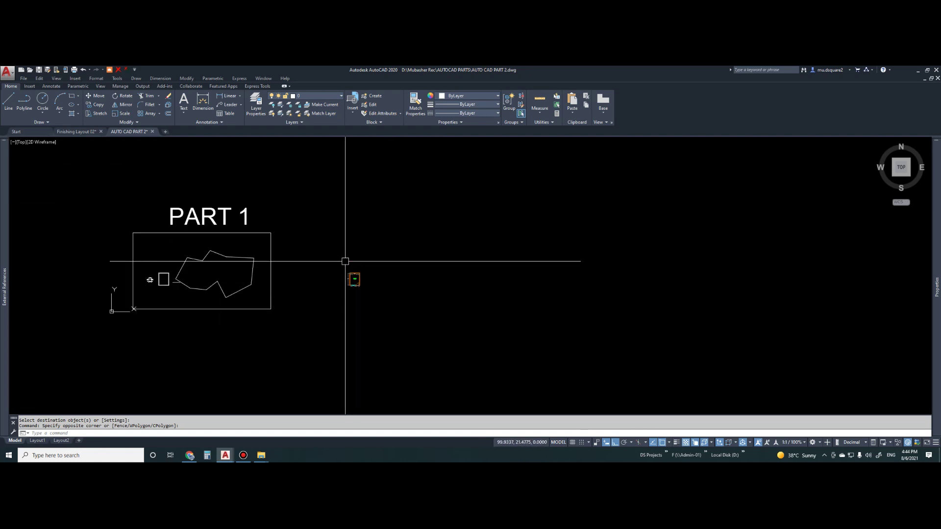
{"action": "scroll", "coordinate": [349, 274], "scroll_direction": "up", "scroll_amount": 6}
{"action": "scroll", "coordinate": [398, 338], "scroll_direction": "down", "scroll_amount": 4}
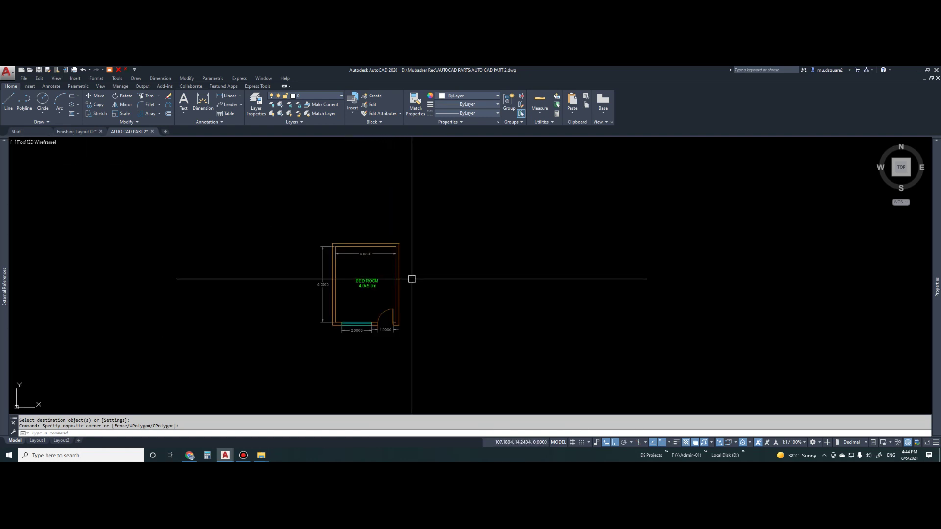
{"action": "scroll", "coordinate": [392, 289], "scroll_direction": "up", "scroll_amount": 4}
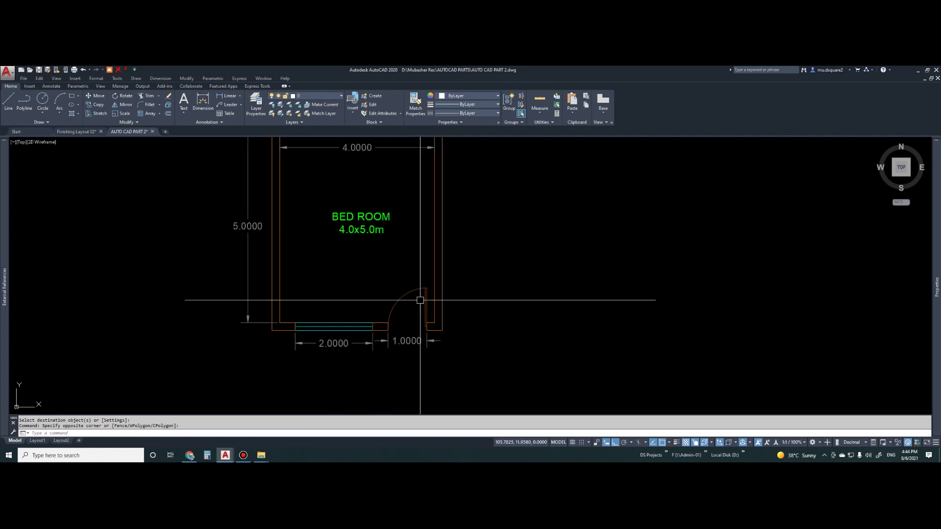